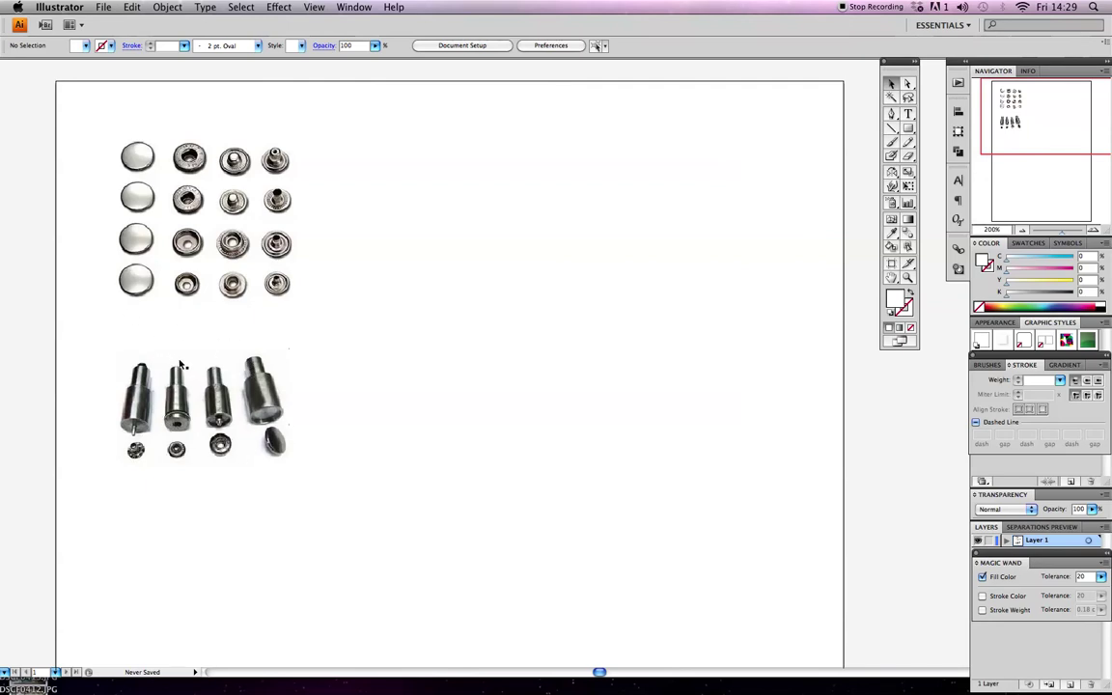
Draw a circle about 0.96 cm in diameter beside the snap photos, with a white fill and 1 pt black stroke
key(z)
click(366, 222)
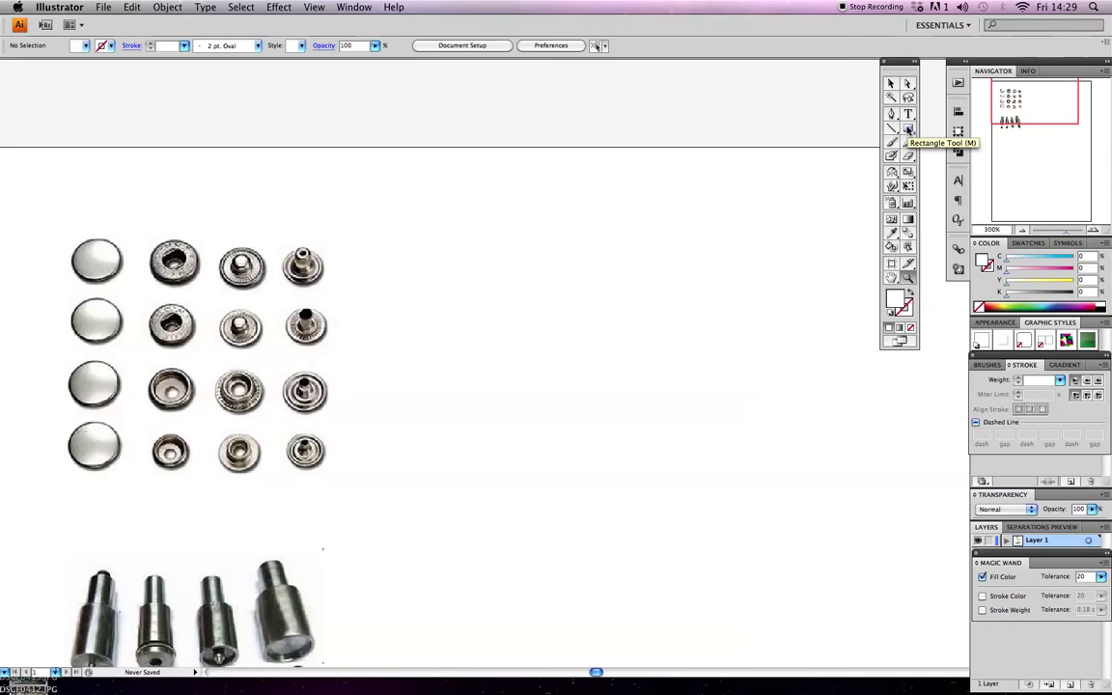
drag(909, 131, 940, 159)
drag(900, 66, 734, 67)
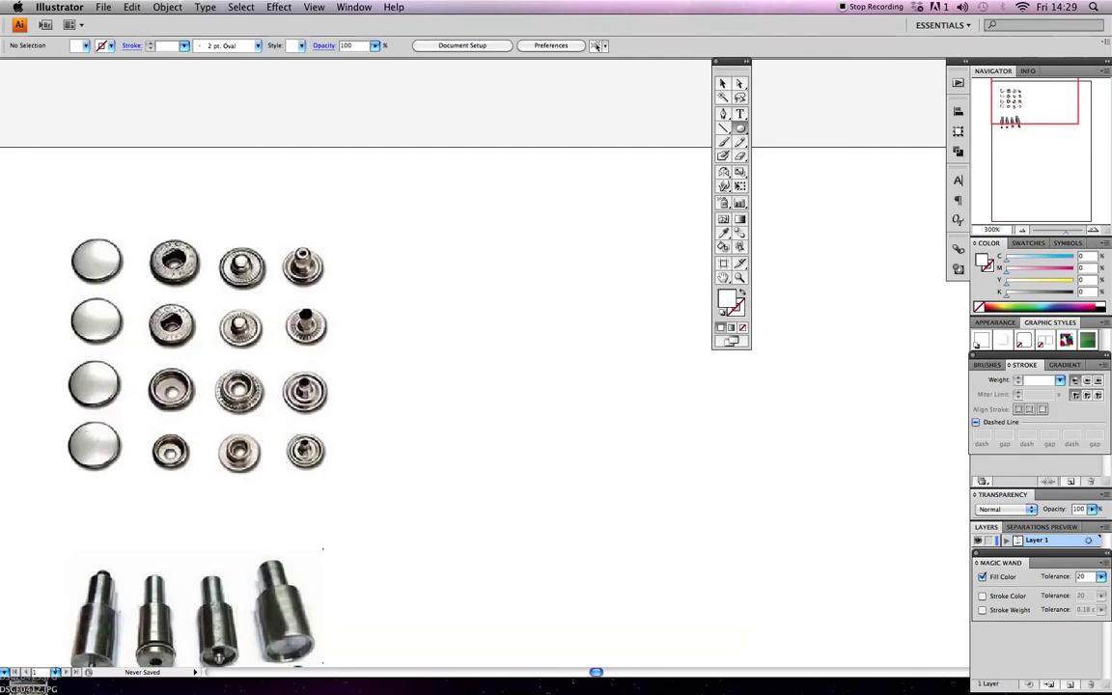
drag(522, 291, 550, 318)
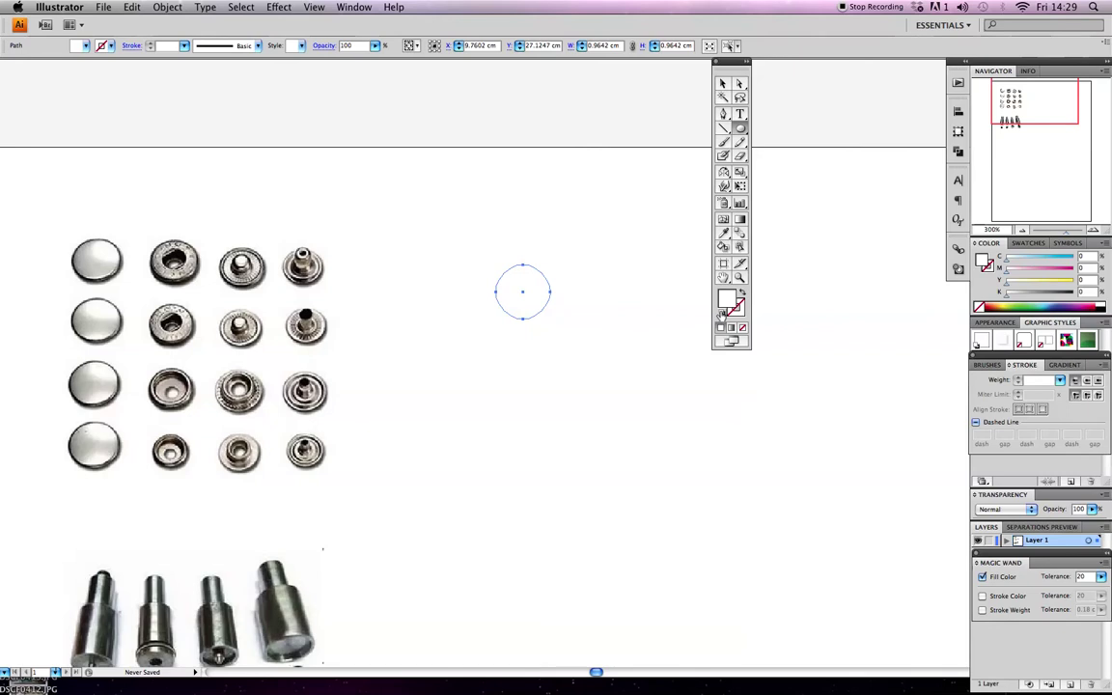
click(720, 313)
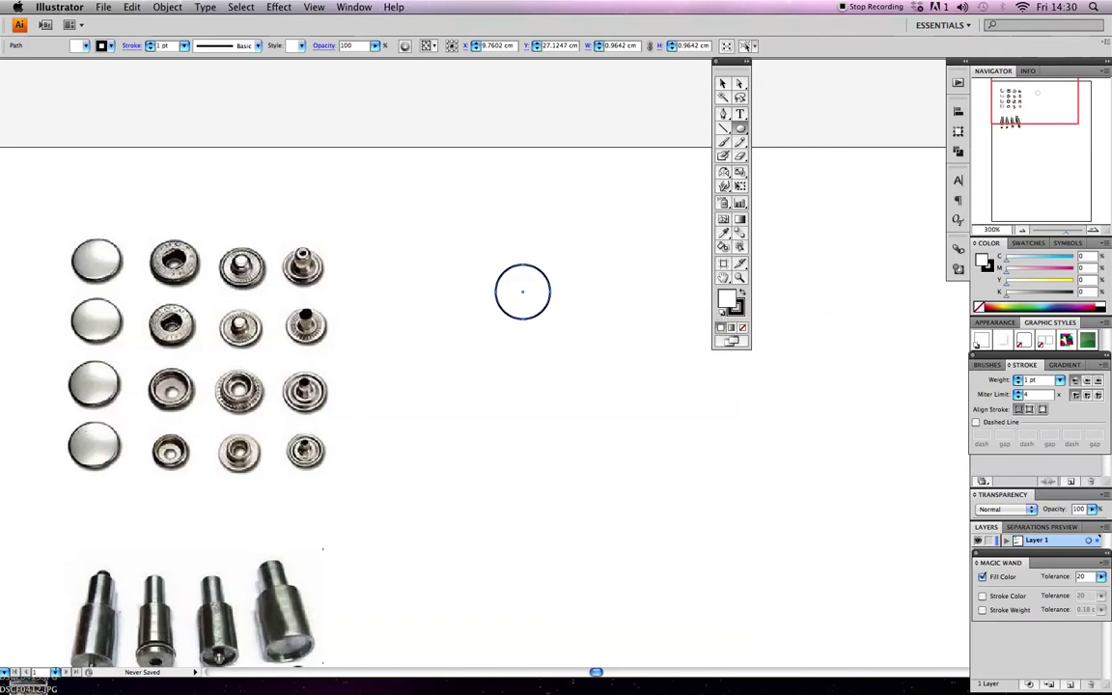
click(723, 84)
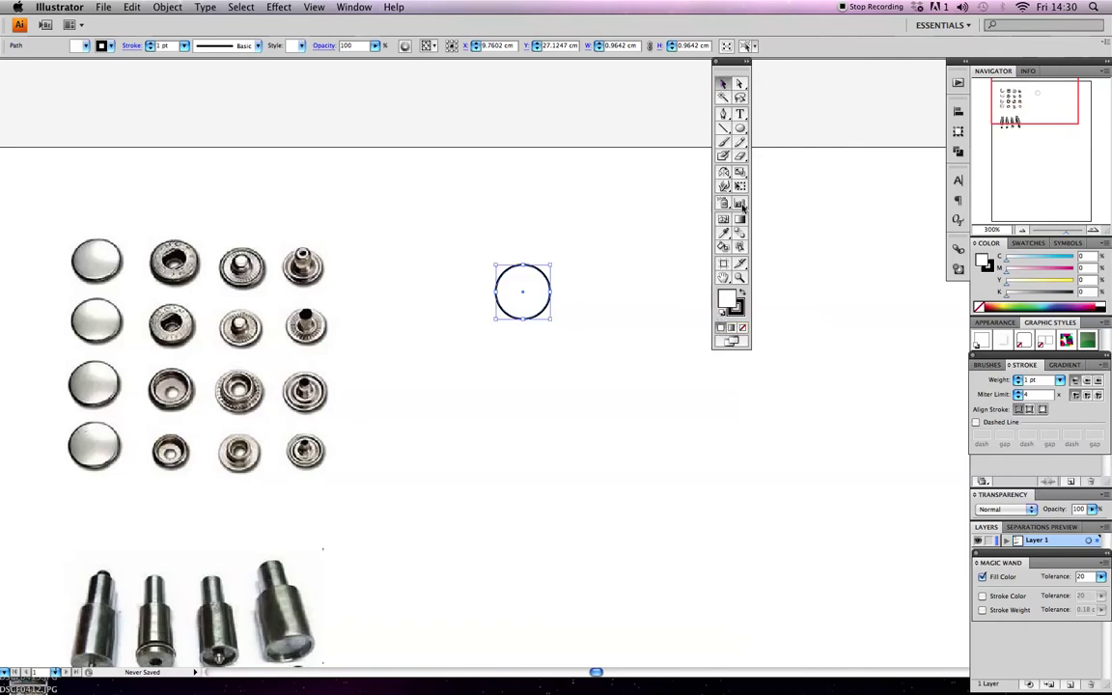
Show the gradient settings beside the circle and fill it with the white-to-black linear gradient
key(z)
click(529, 311)
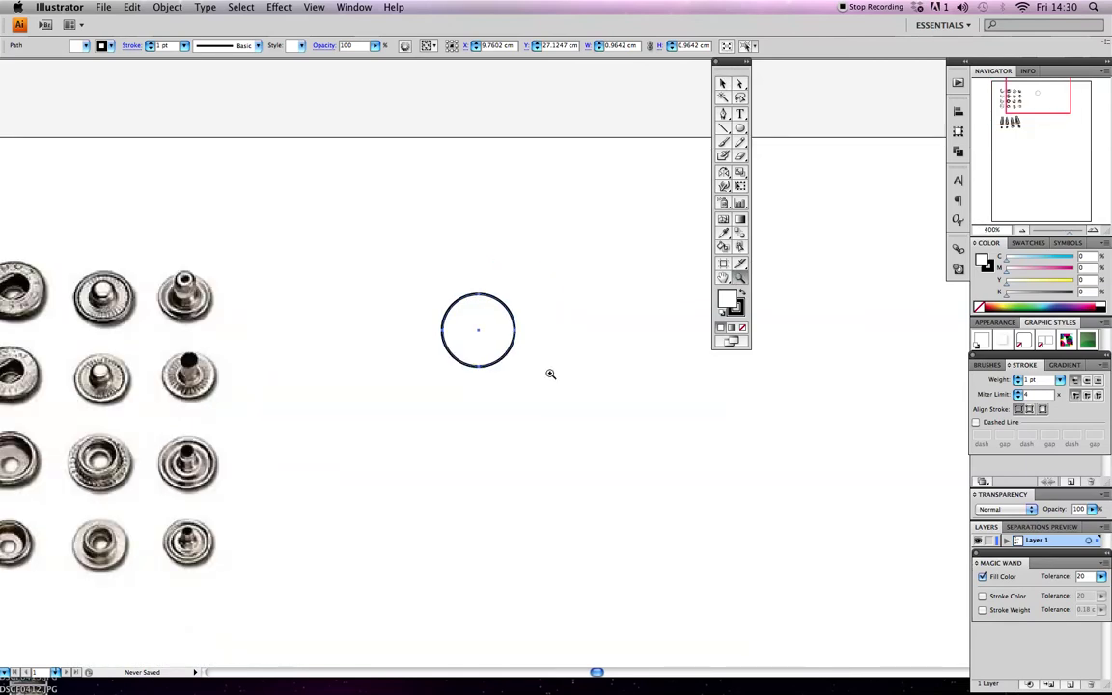
drag(504, 390, 620, 270)
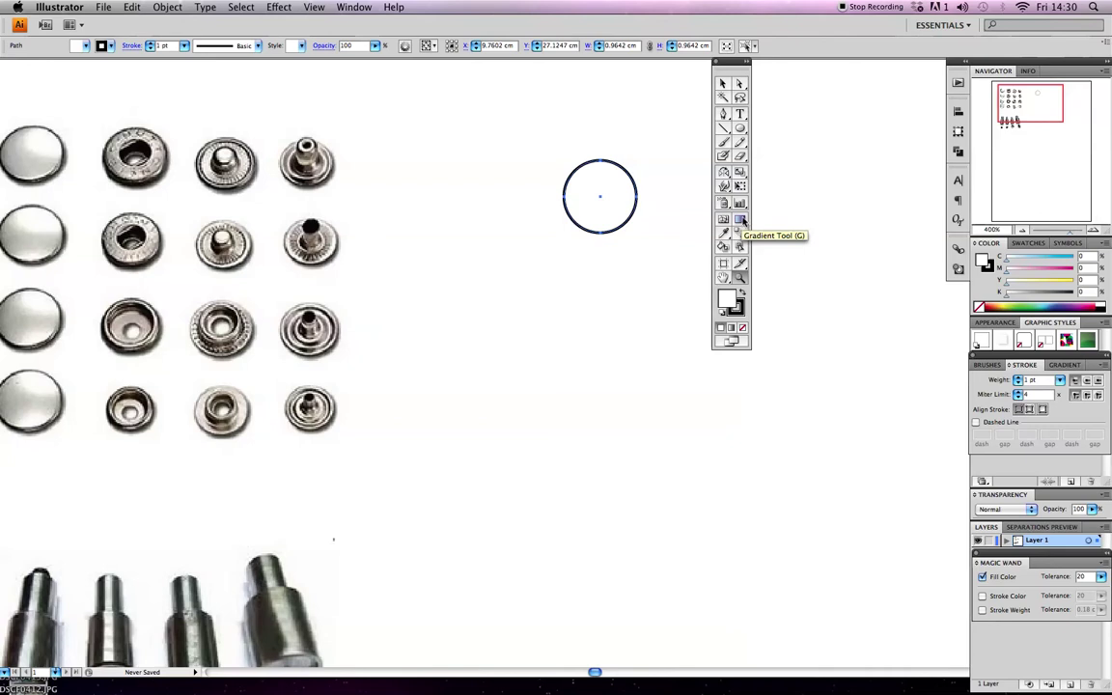
click(742, 222)
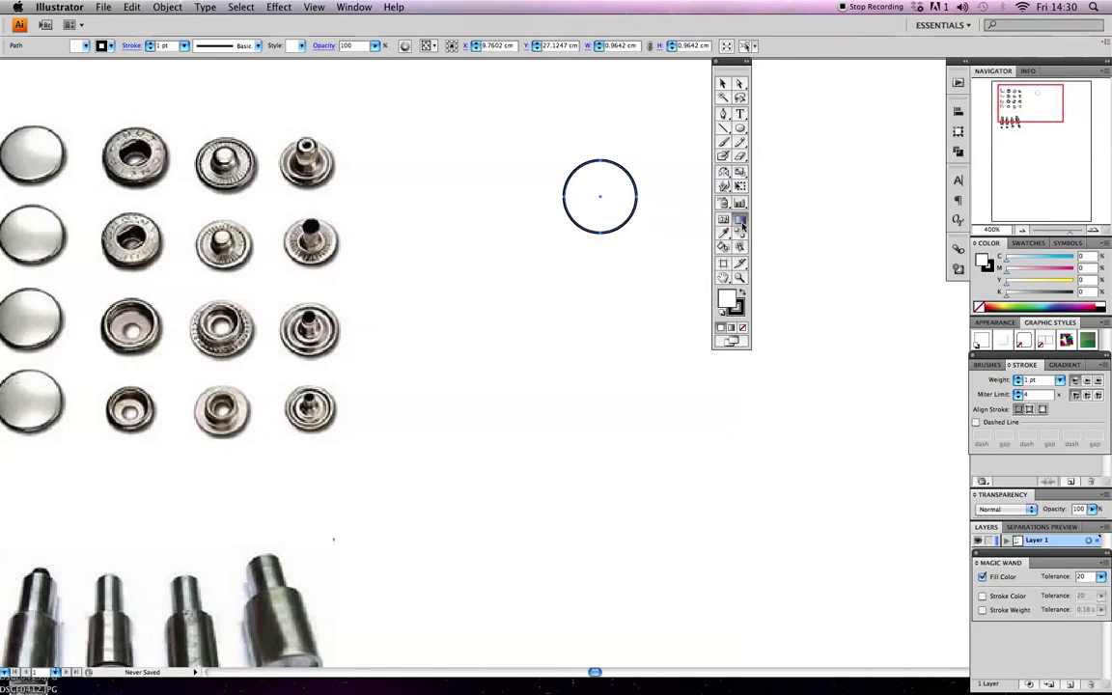
mouse_move(627, 319)
mouse_down()
mouse_move(372, 192)
mouse_move(344, 98)
mouse_up()
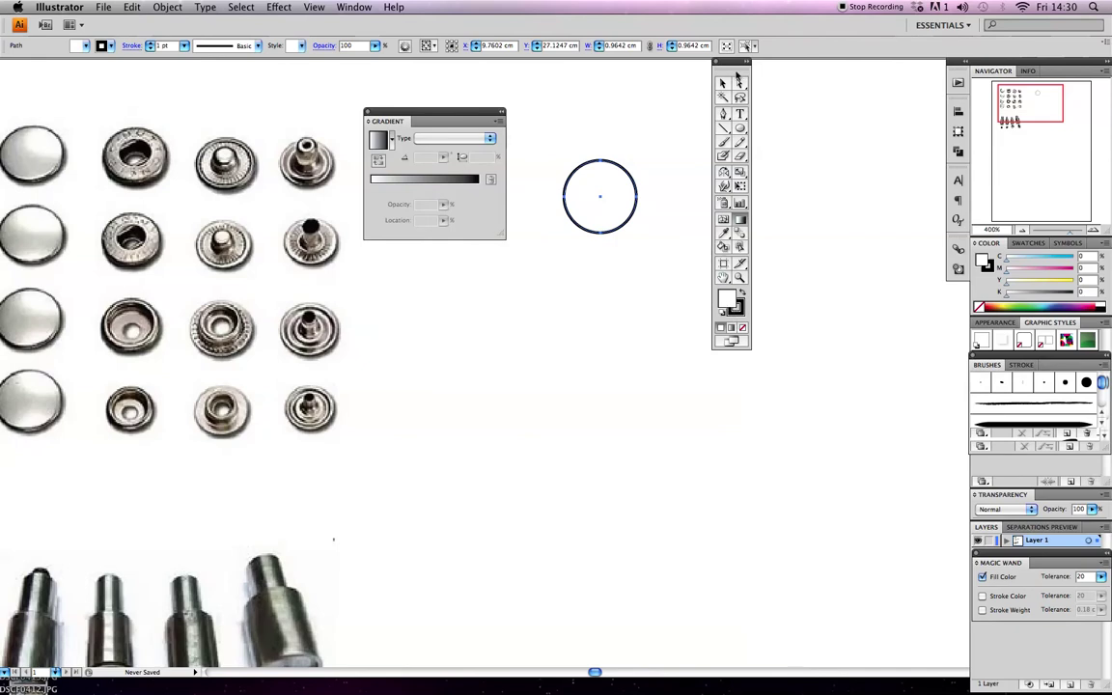
key(v)
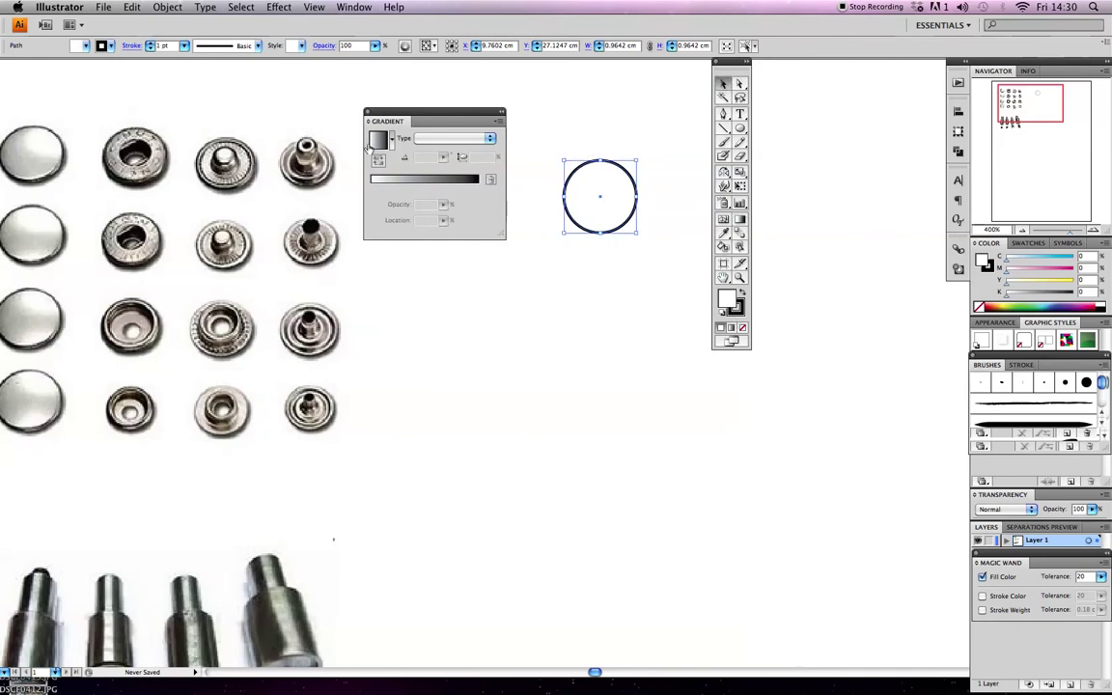
click(377, 142)
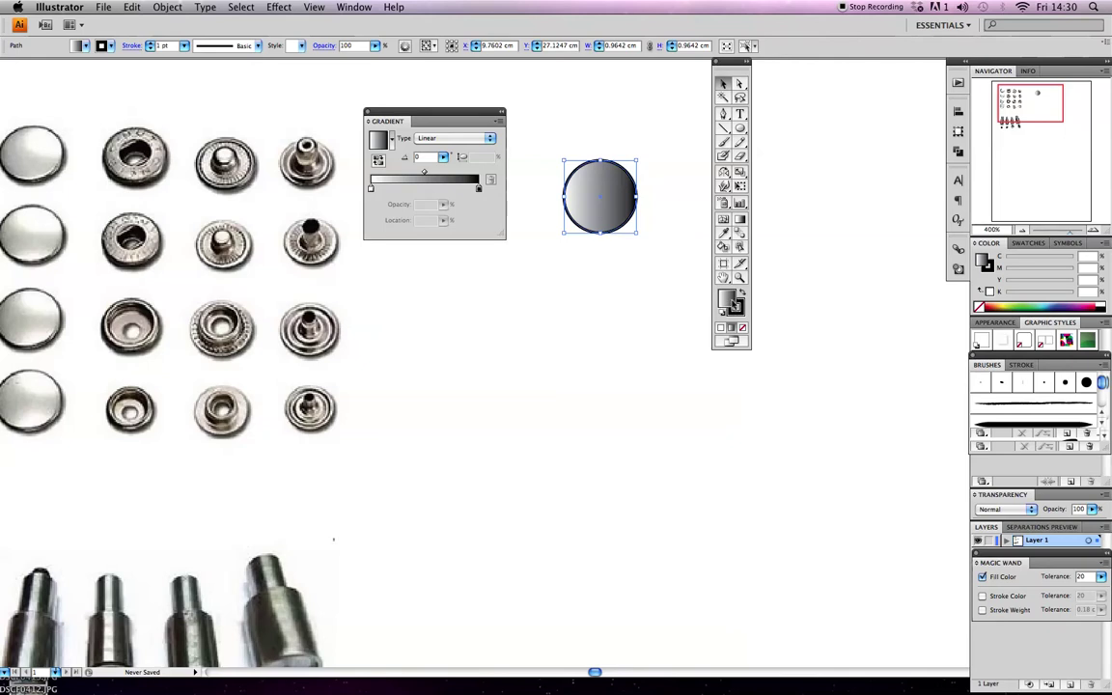
Detach the colour swatches into their own floating panel and open the Metals gradient swatch library
drag(1027, 242, 786, 84)
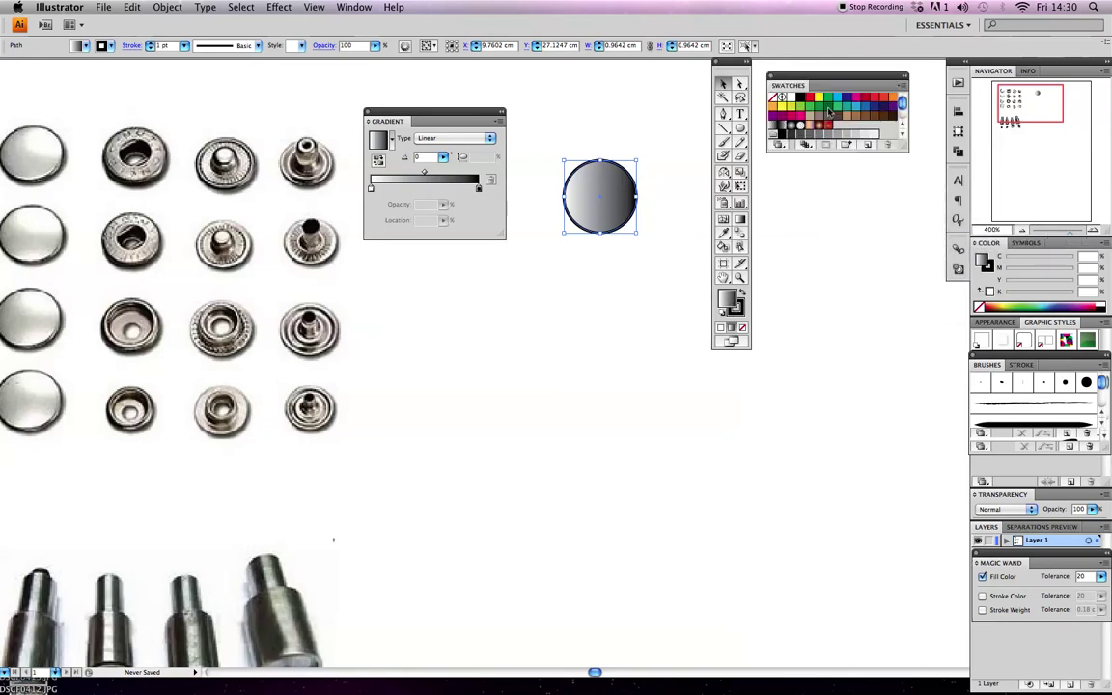
click(899, 88)
mouse_move(942, 357)
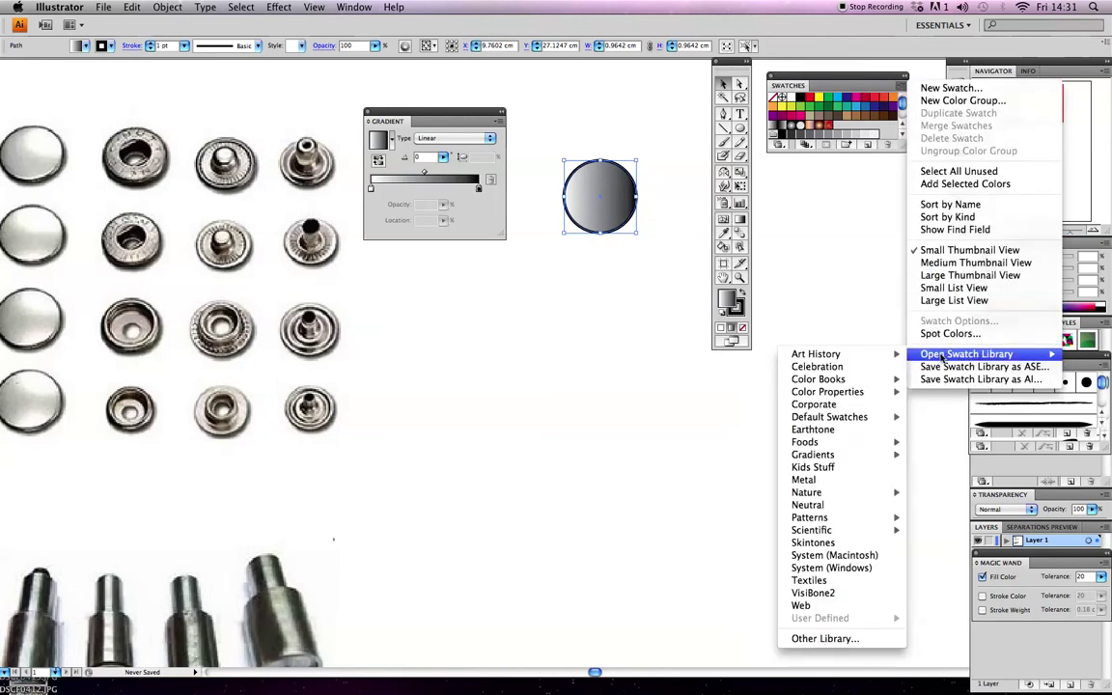
mouse_move(836, 460)
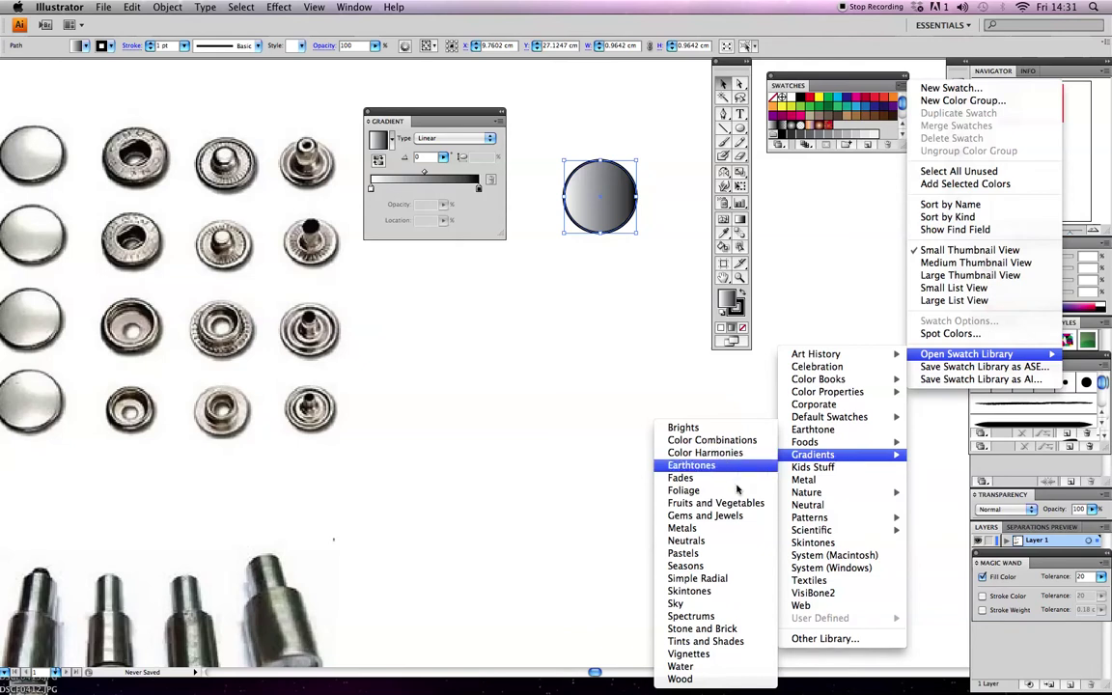
click(730, 530)
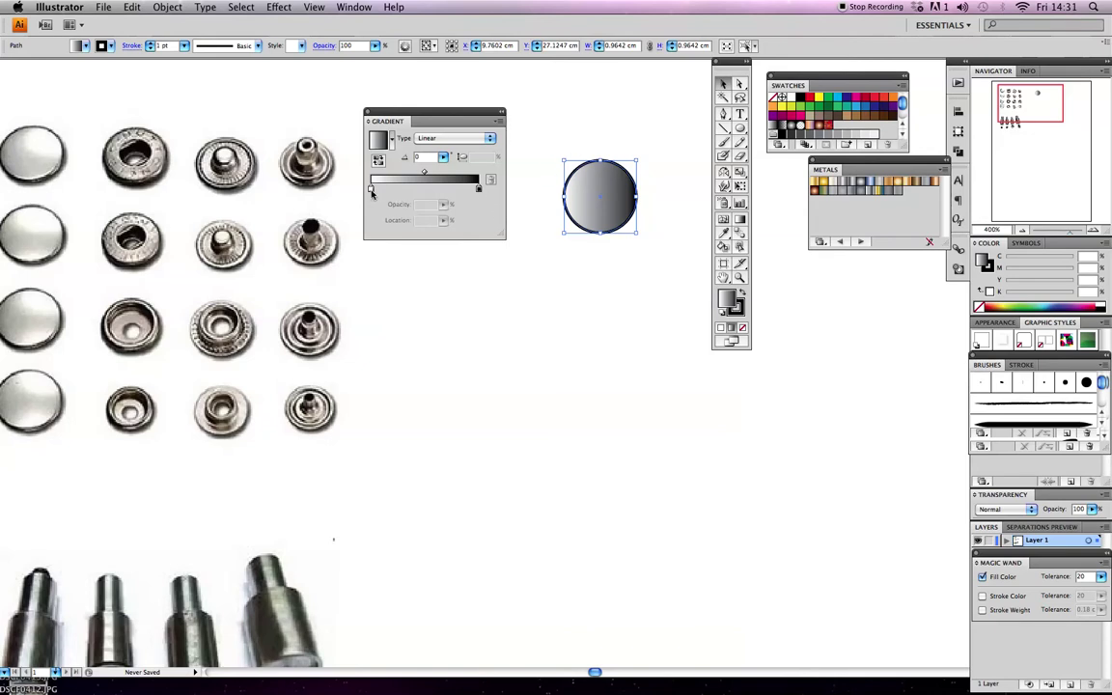
Try shifting the linear gradient's white and black stops, and apply the Radial Gradient preset to the circle's fill
mouse_move(370, 190)
mouse_down()
mouse_move(460, 193)
mouse_move(370, 190)
mouse_up()
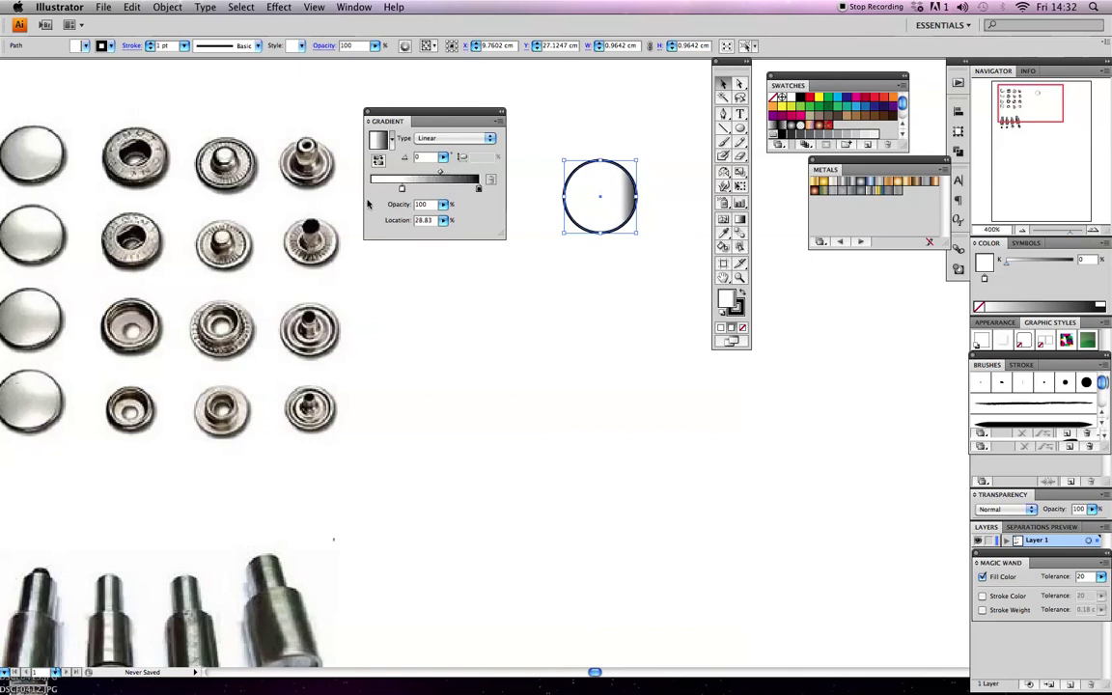
mouse_move(477, 191)
mouse_down()
mouse_move(422, 191)
mouse_move(487, 190)
mouse_up()
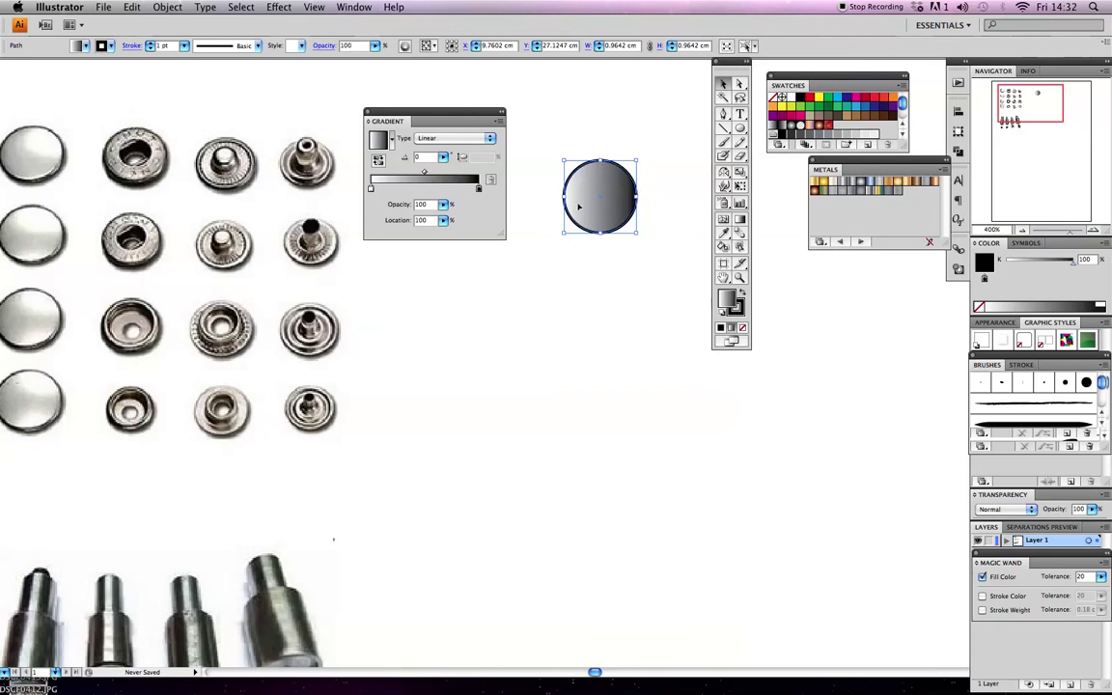
click(390, 139)
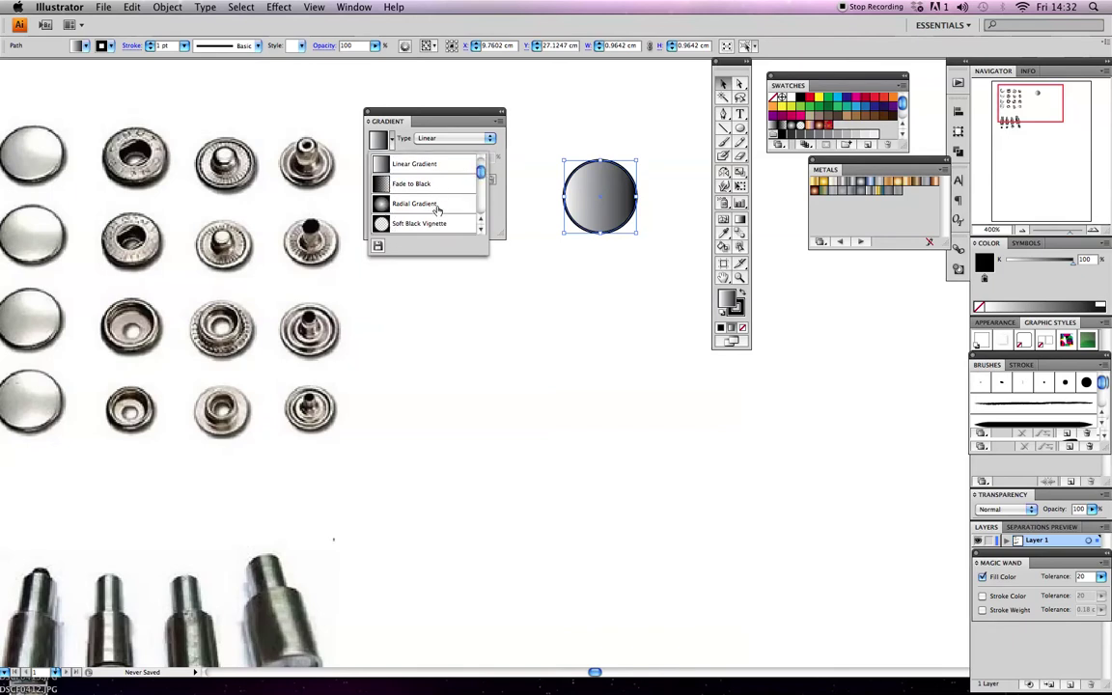
scroll(481, 187, down, 1)
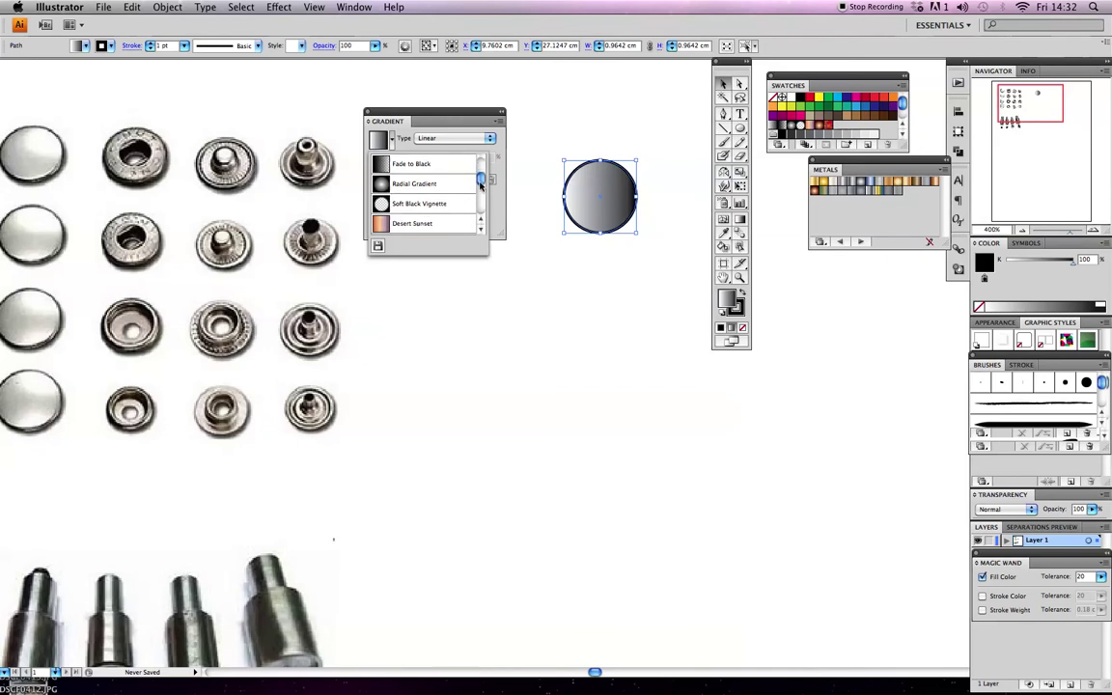
mouse_move(480, 186)
mouse_down()
mouse_move(482, 206)
mouse_move(483, 176)
mouse_up()
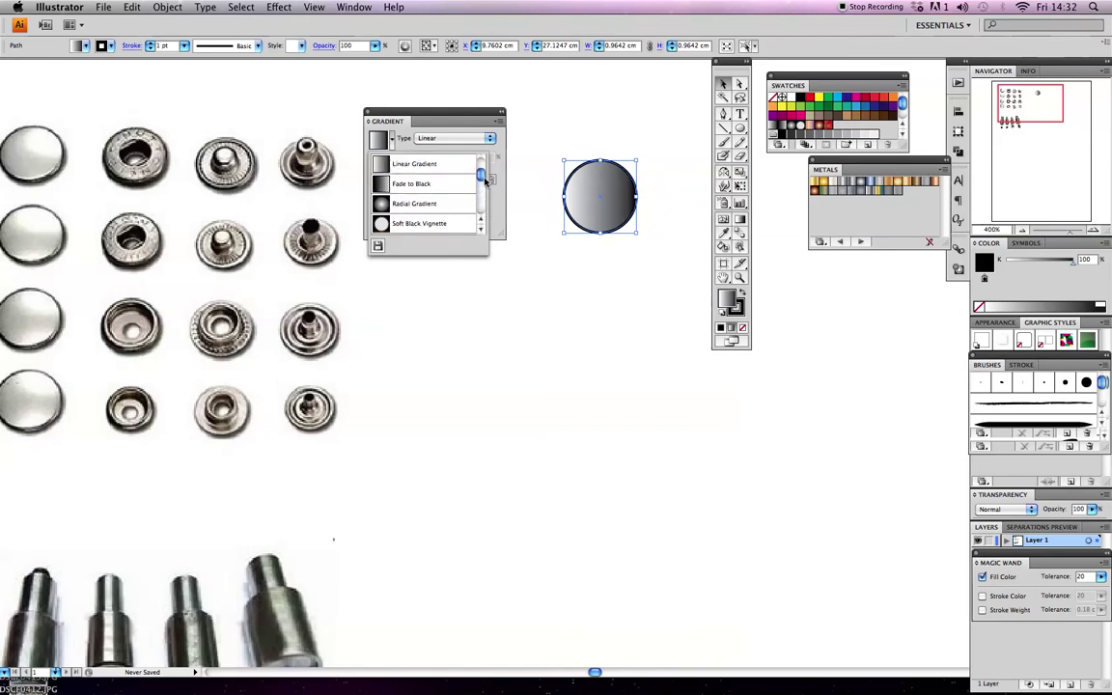
click(417, 205)
click(417, 205)
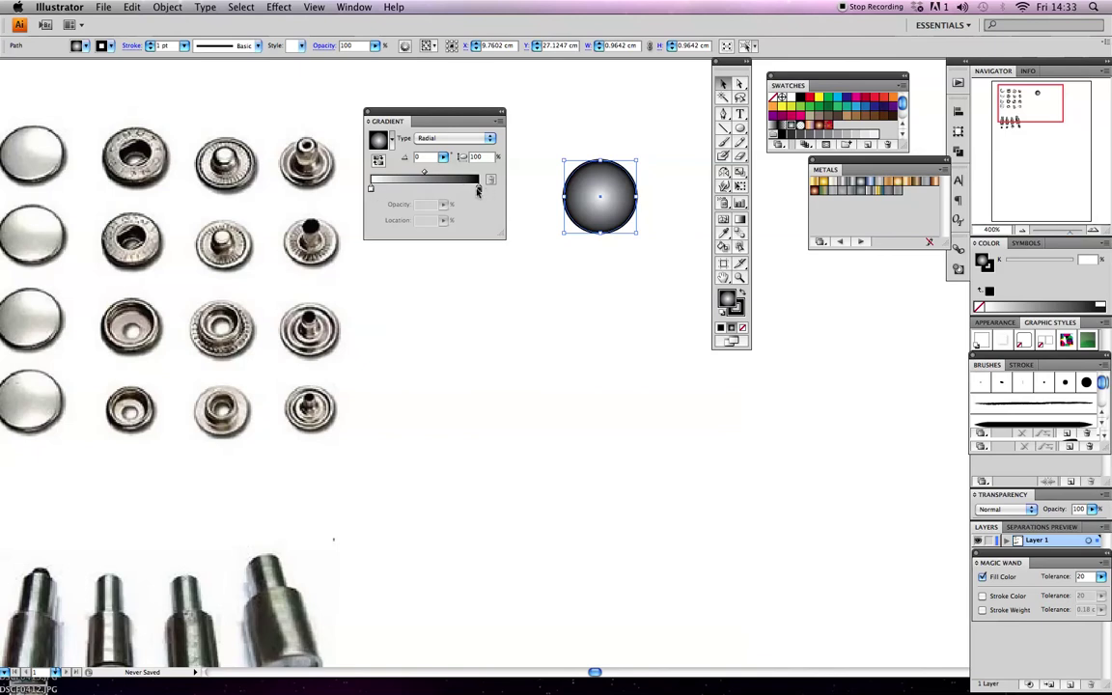
Add red, yellow and light blue swatch colours as intermediate stops in the circle's radial gradient
drag(781, 74, 368, 276)
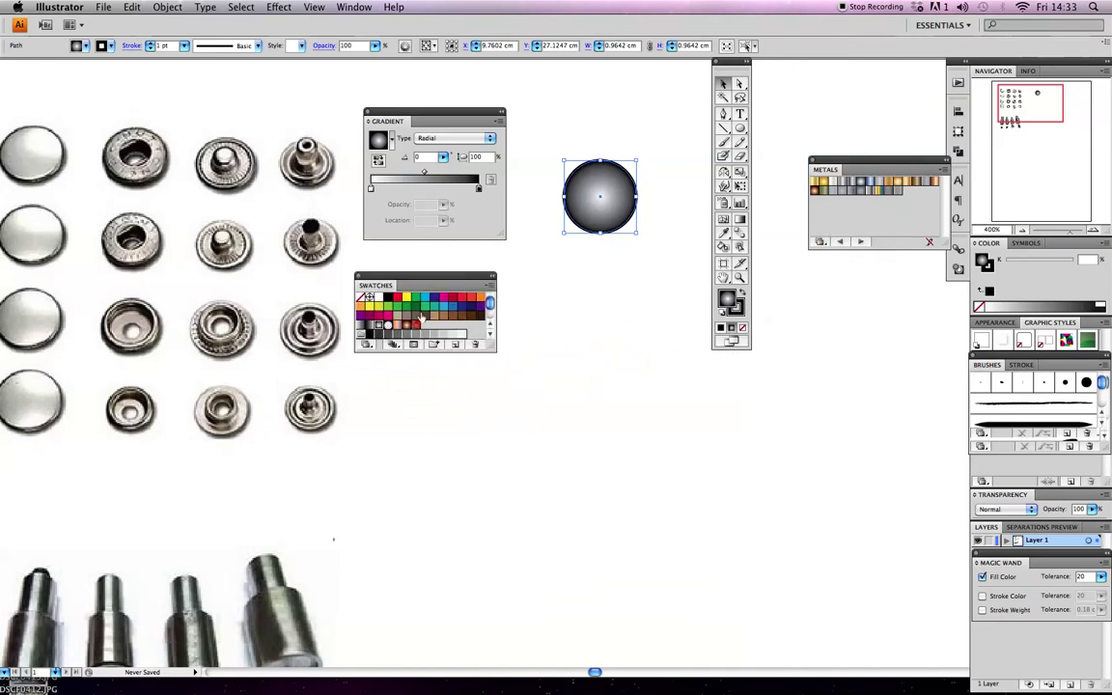
click(391, 183)
click(395, 296)
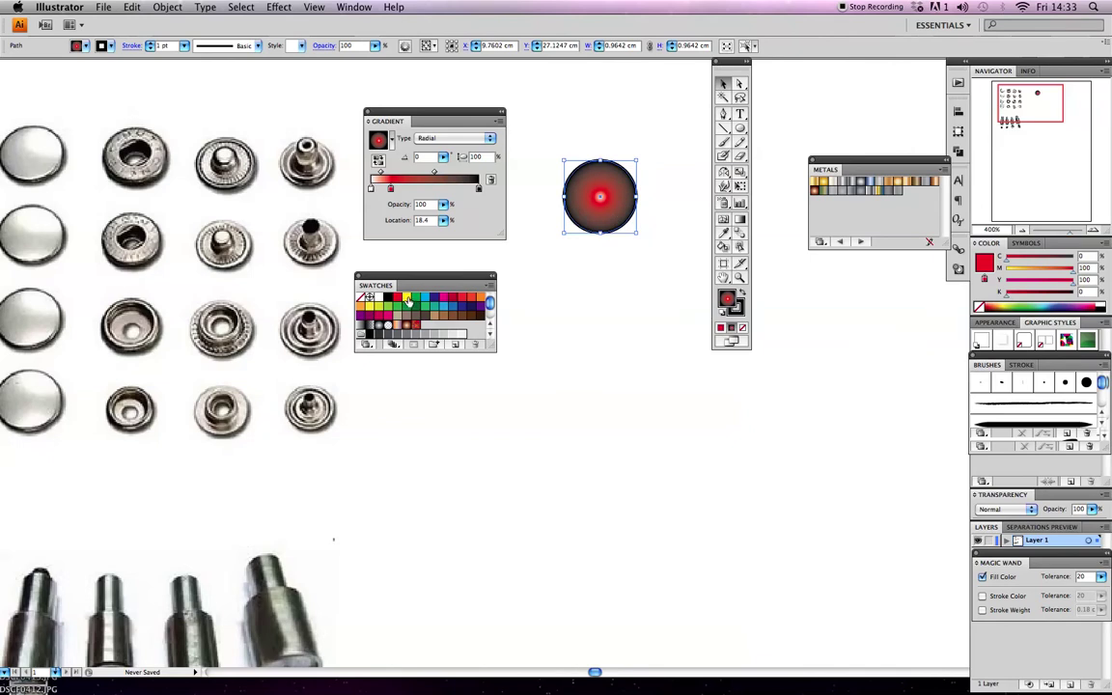
click(421, 185)
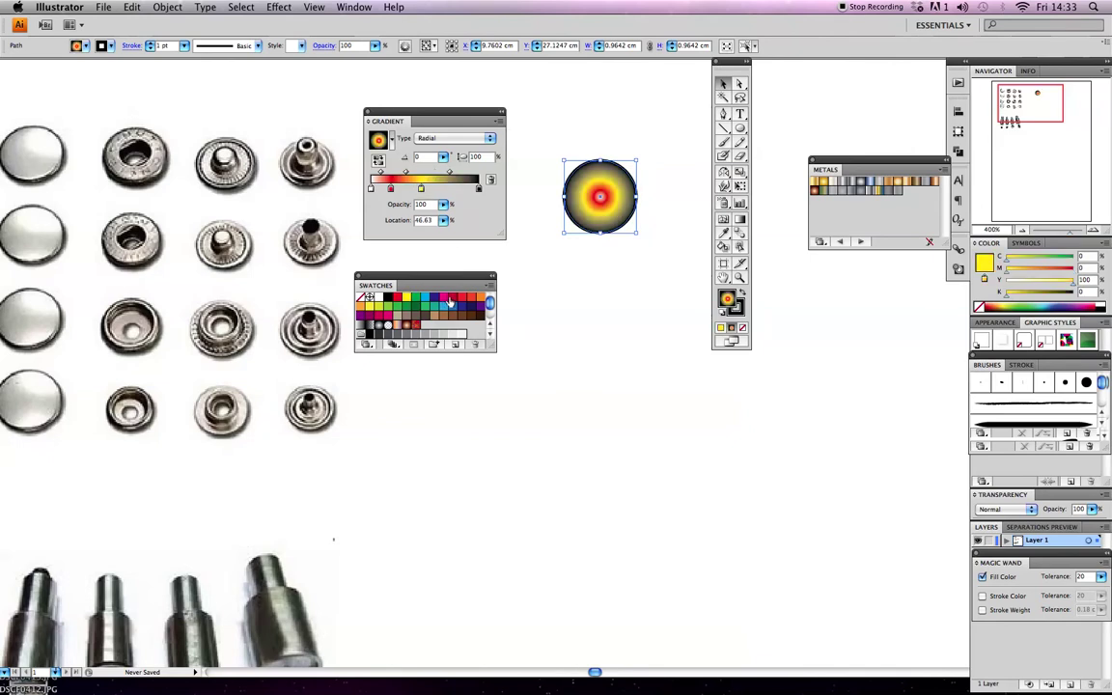
click(442, 187)
click(442, 305)
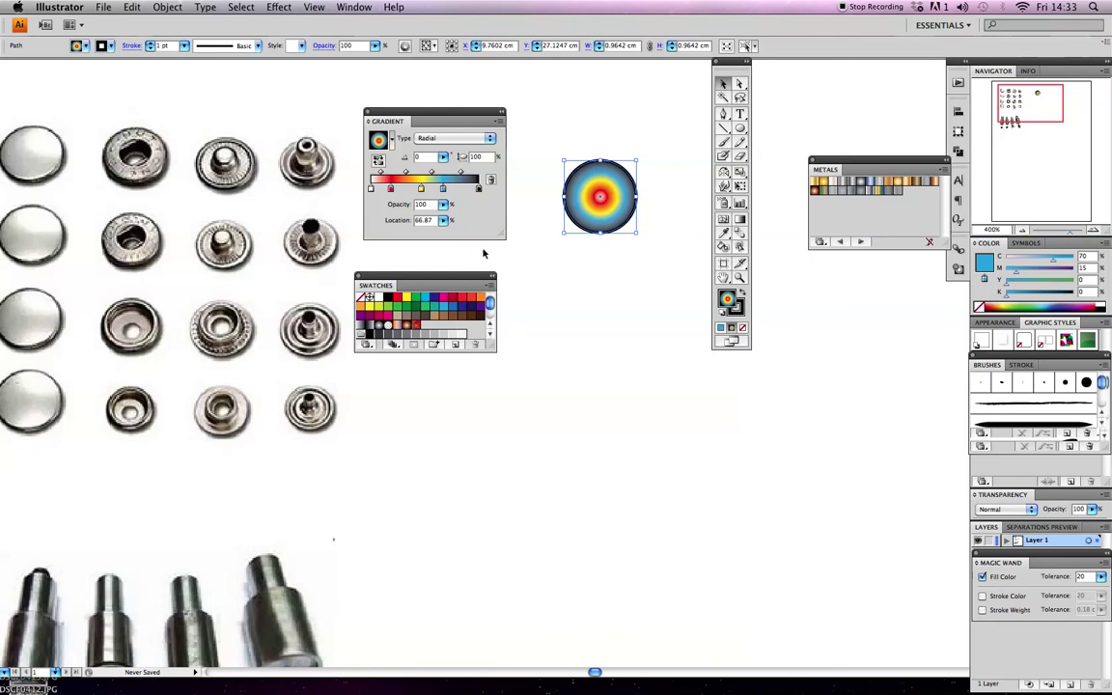
Remove the added colour stops so the circle's radial gradient runs only from white to black
click(390, 188)
drag(390, 188, 351, 195)
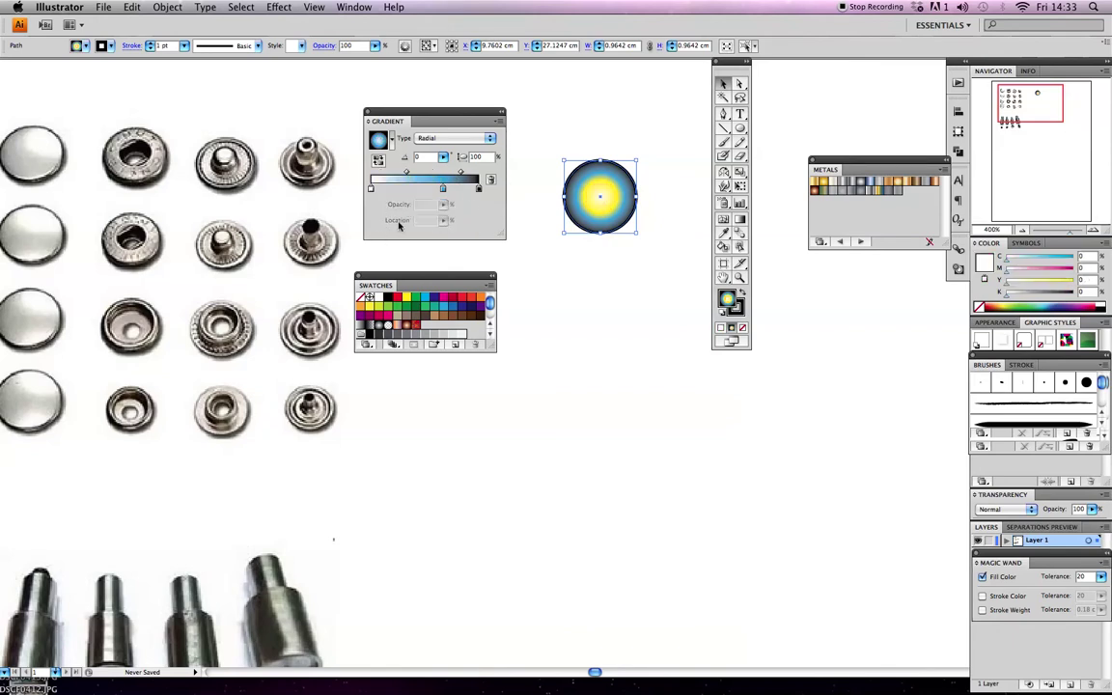
drag(421, 190, 430, 383)
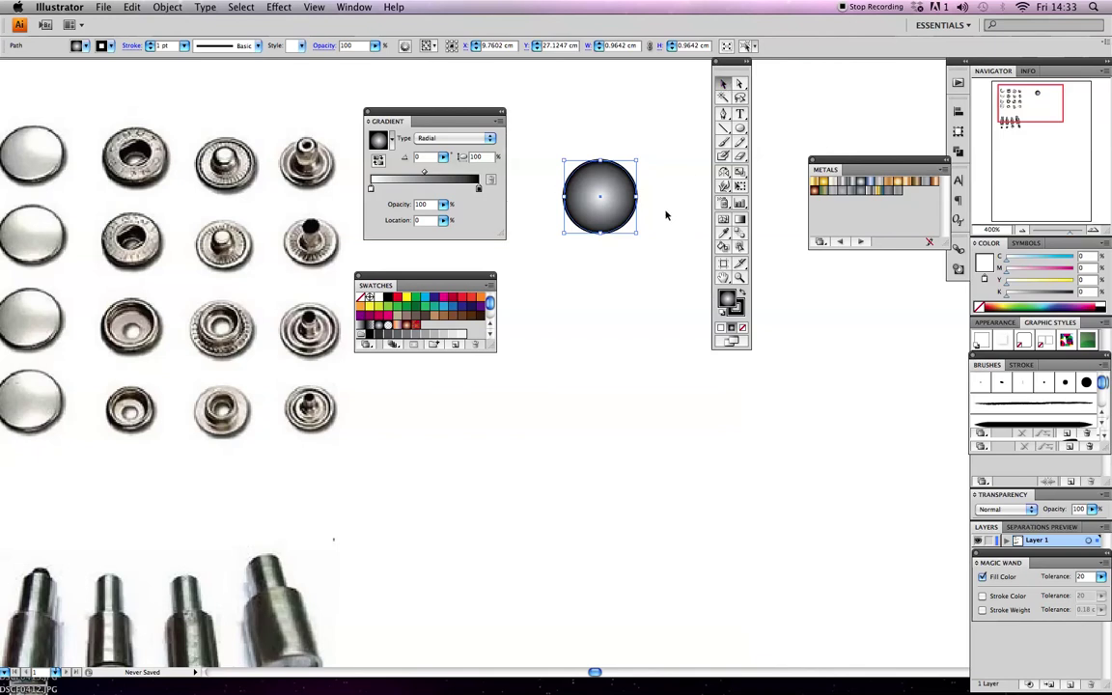
Rearrange the floating tools, gradient and swatches panels beside the artwork to clear the drawing area
drag(731, 62, 778, 258)
drag(466, 112, 904, 61)
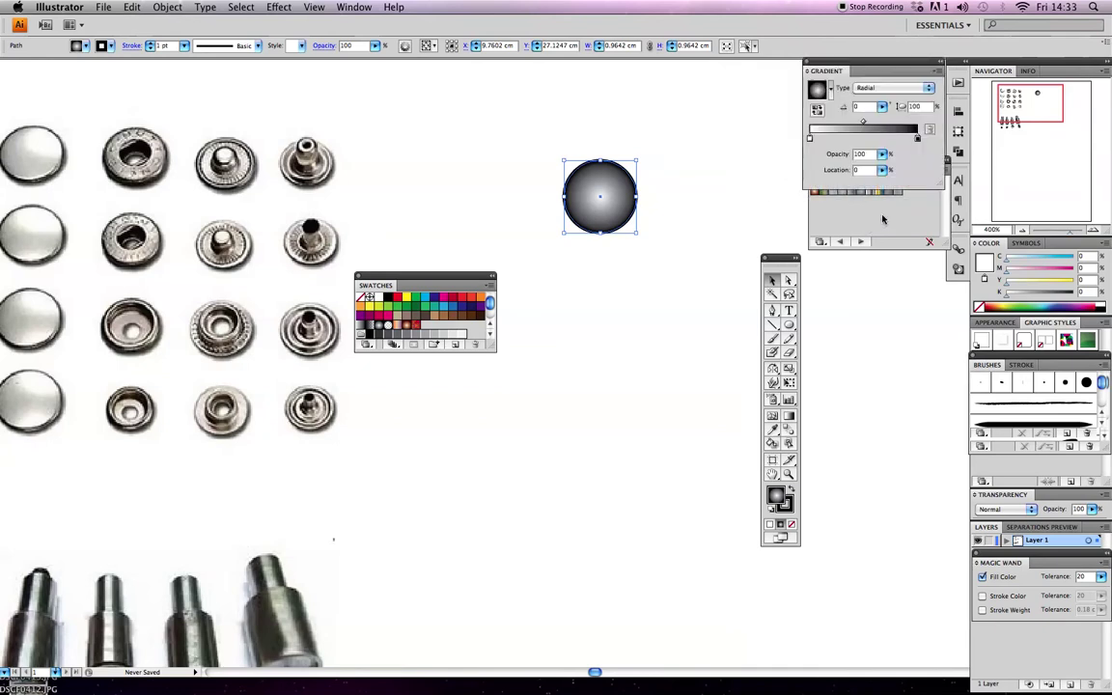
drag(450, 278, 900, 255)
drag(780, 261, 752, 91)
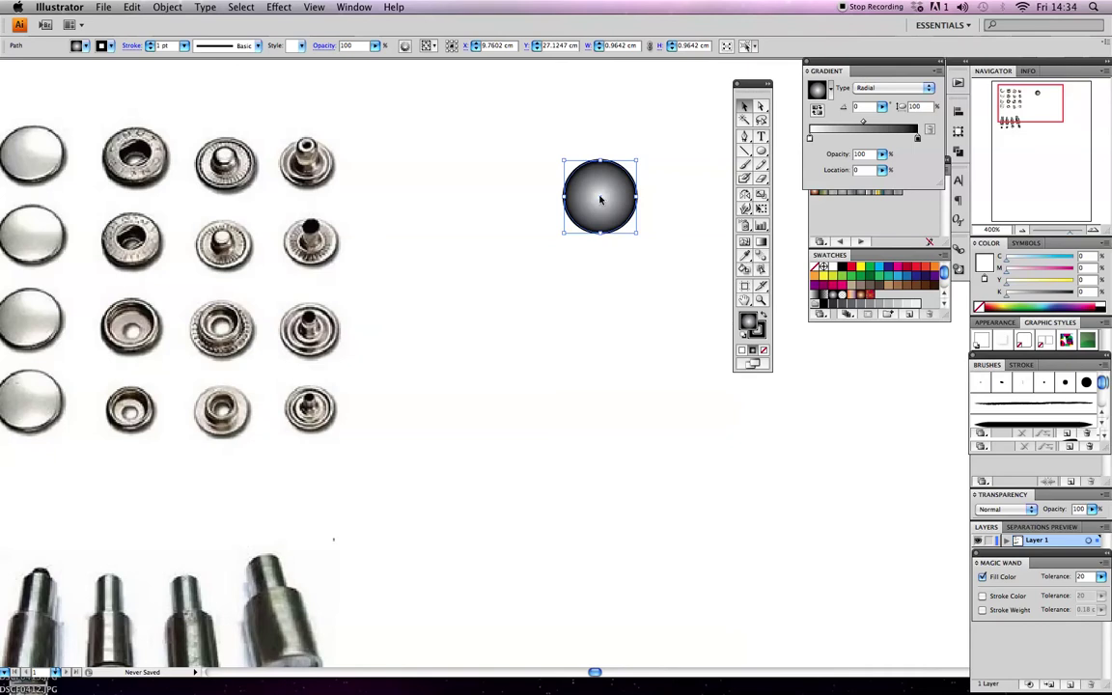
drag(599, 199, 603, 304)
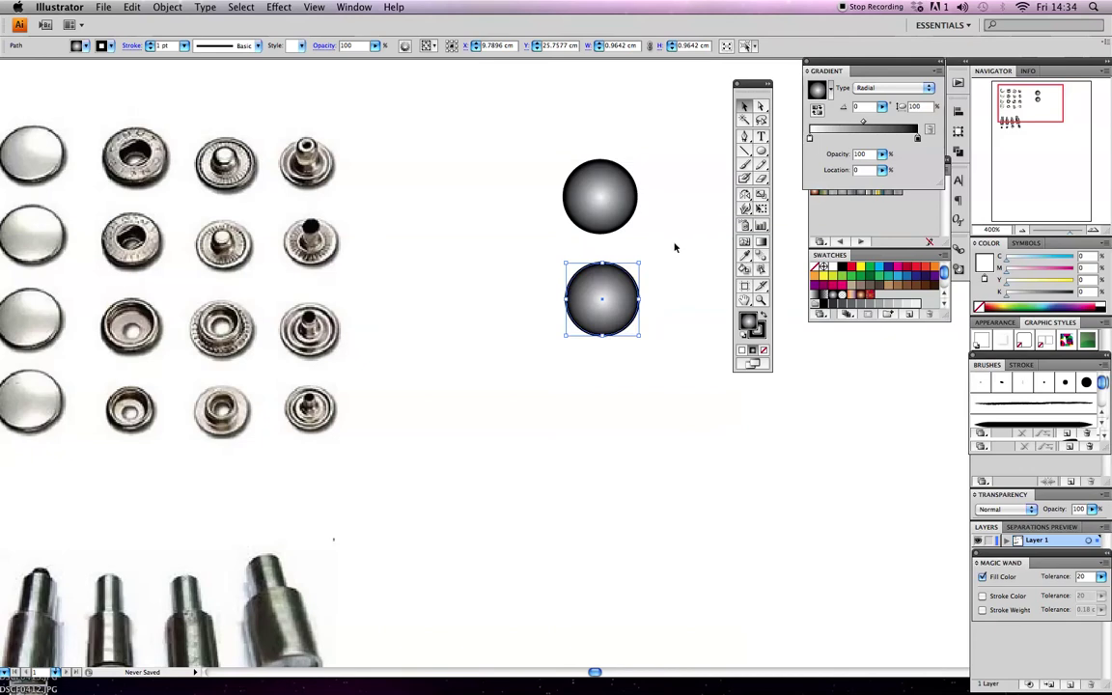
key(super+f)
drag(607, 298, 607, 196)
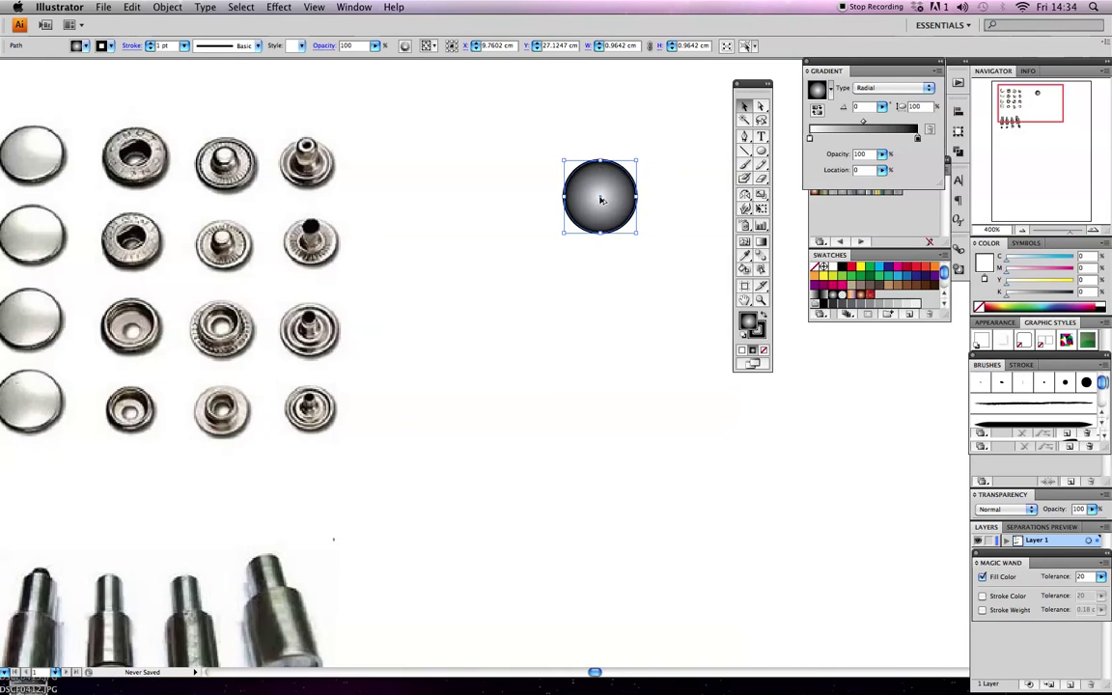
Duplicate the gradient-filled circle directly below the original, keeping both vertically aligned
drag(602, 200, 632, 302)
click(683, 193)
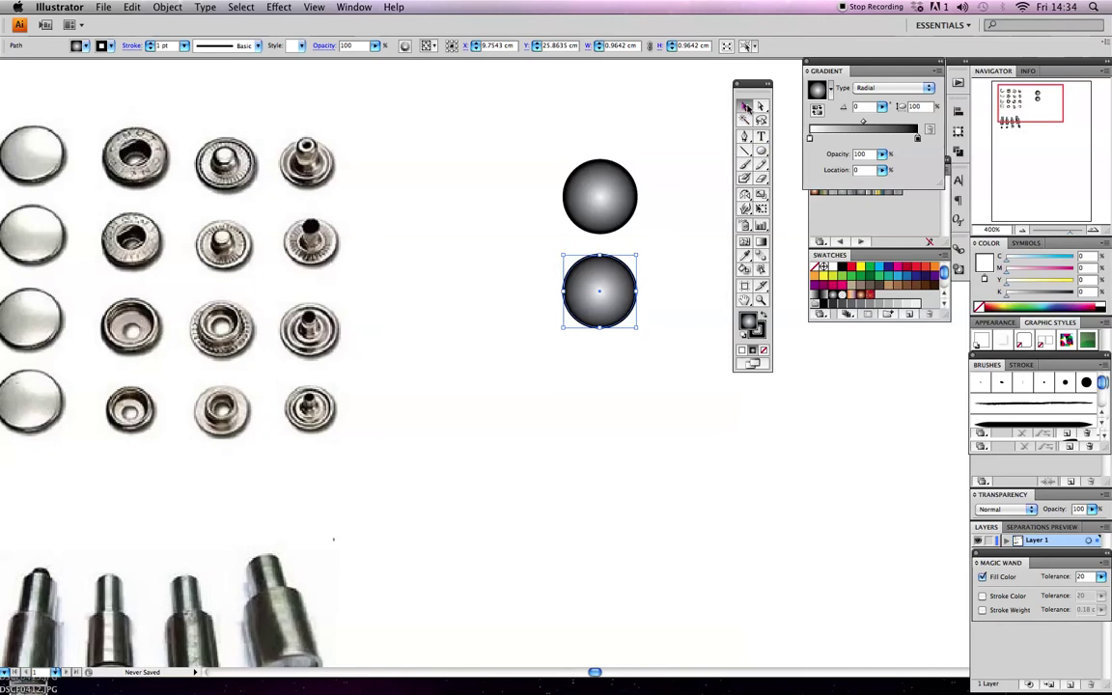
Paste a copy of the lower circle in front and scale it proportionally from its centre to about 0.28 cm
key(super+z)
key(super+shift+z)
key(super+z)
key(super+shift+z)
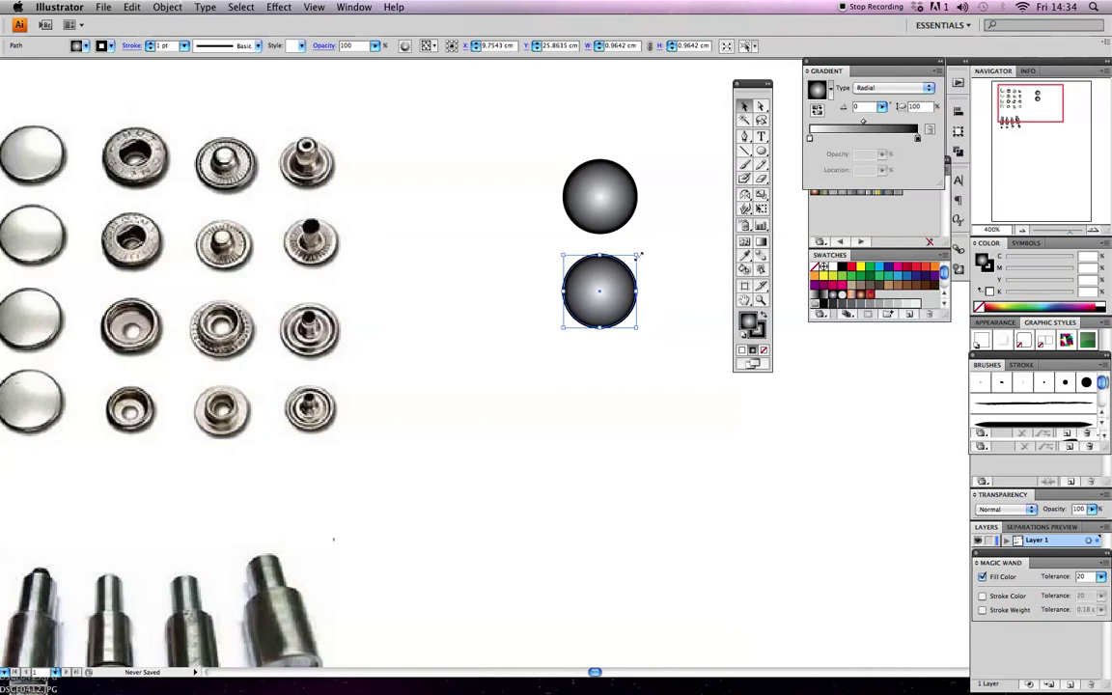
drag(637, 255, 633, 267)
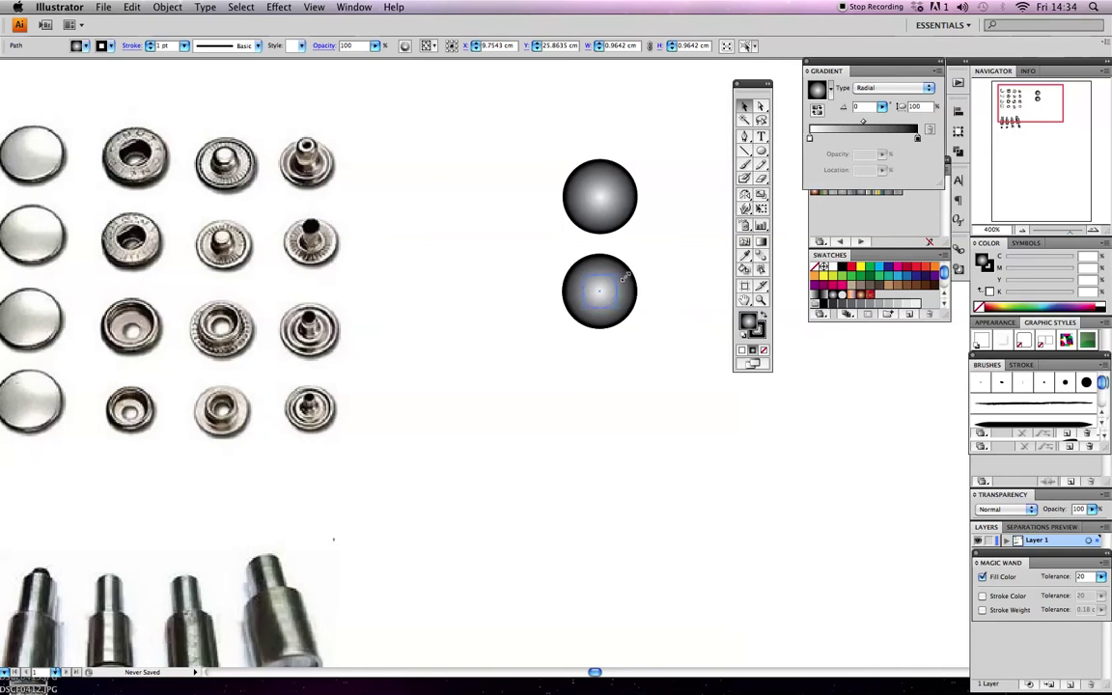
drag(622, 279, 618, 287)
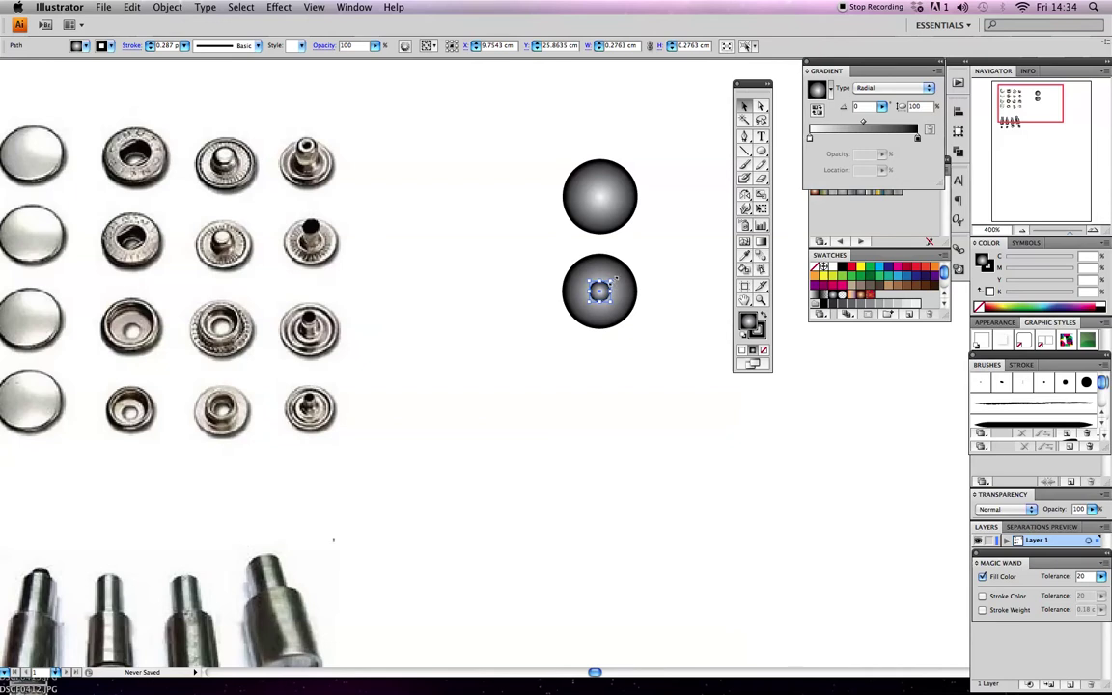
Enlarge the lower snap's inner circle proportionally from its centre to about 0.35 cm and try a linear white-to-black gradient on it
drag(614, 278, 618, 273)
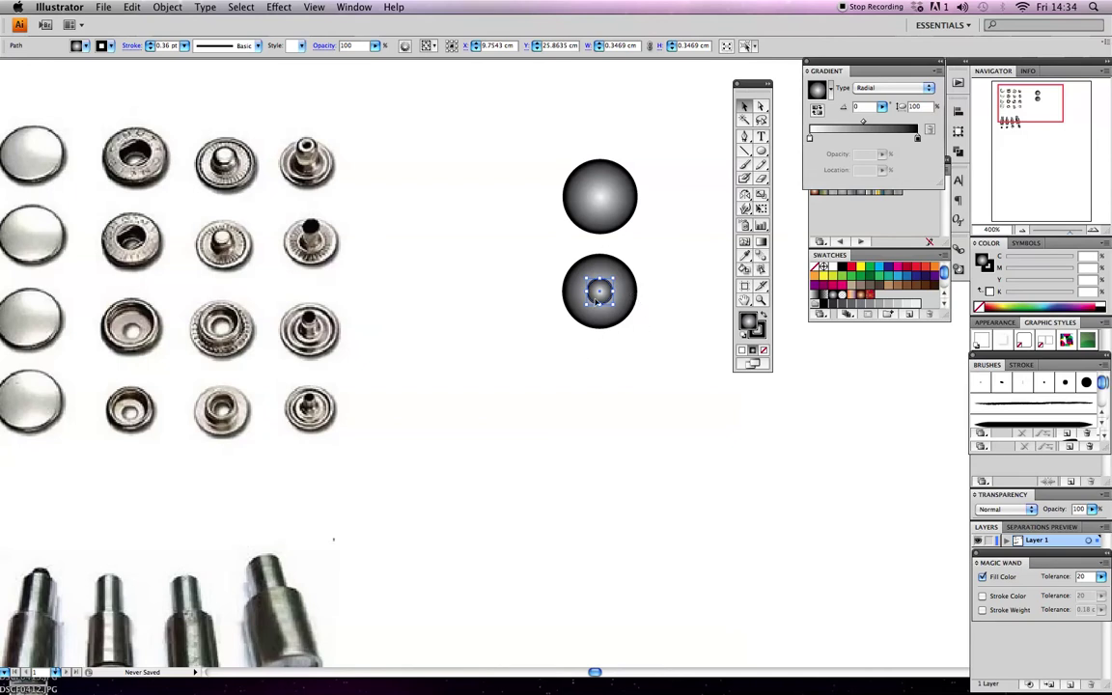
click(764, 351)
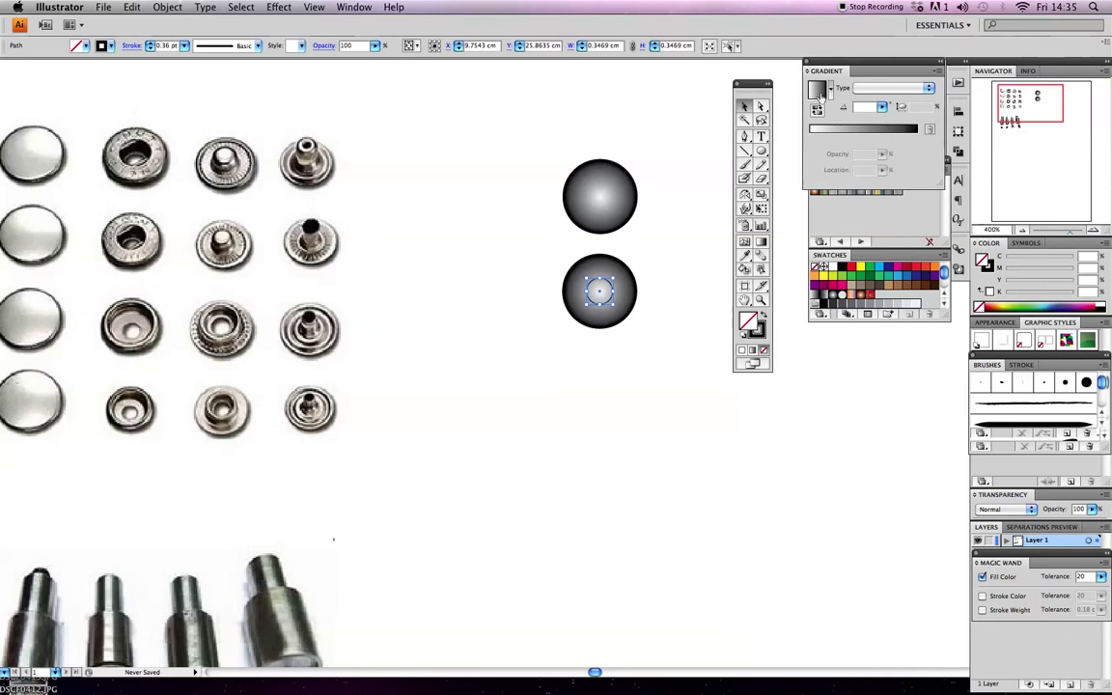
key(period)
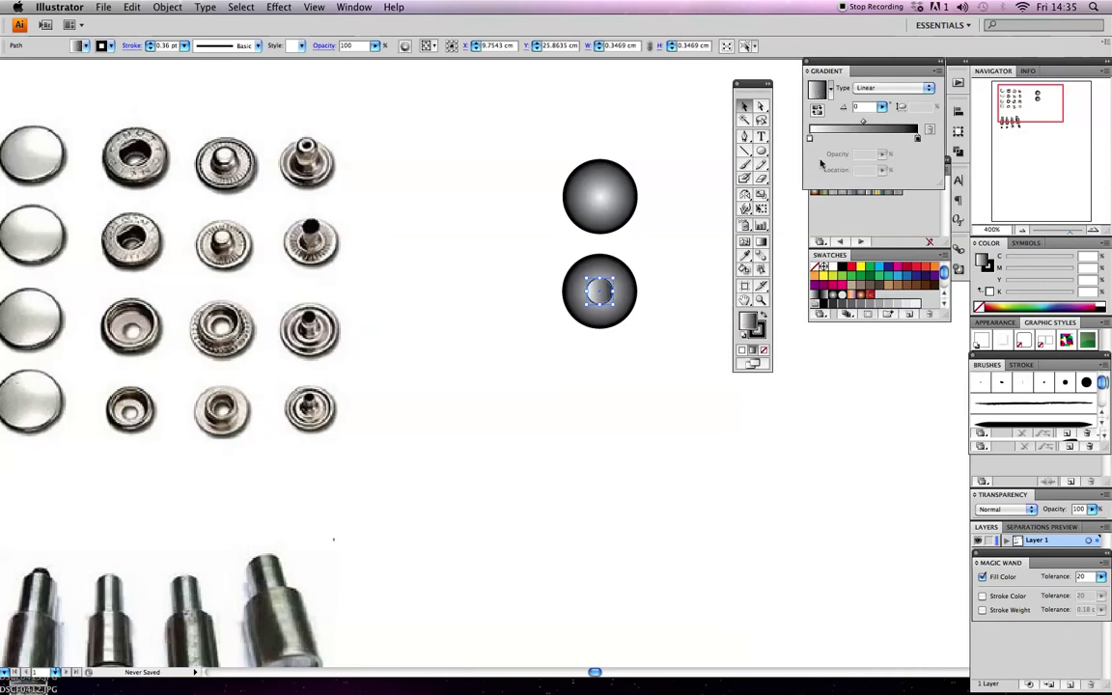
click(835, 74)
drag(835, 73, 387, 88)
click(468, 164)
drag(468, 164, 454, 164)
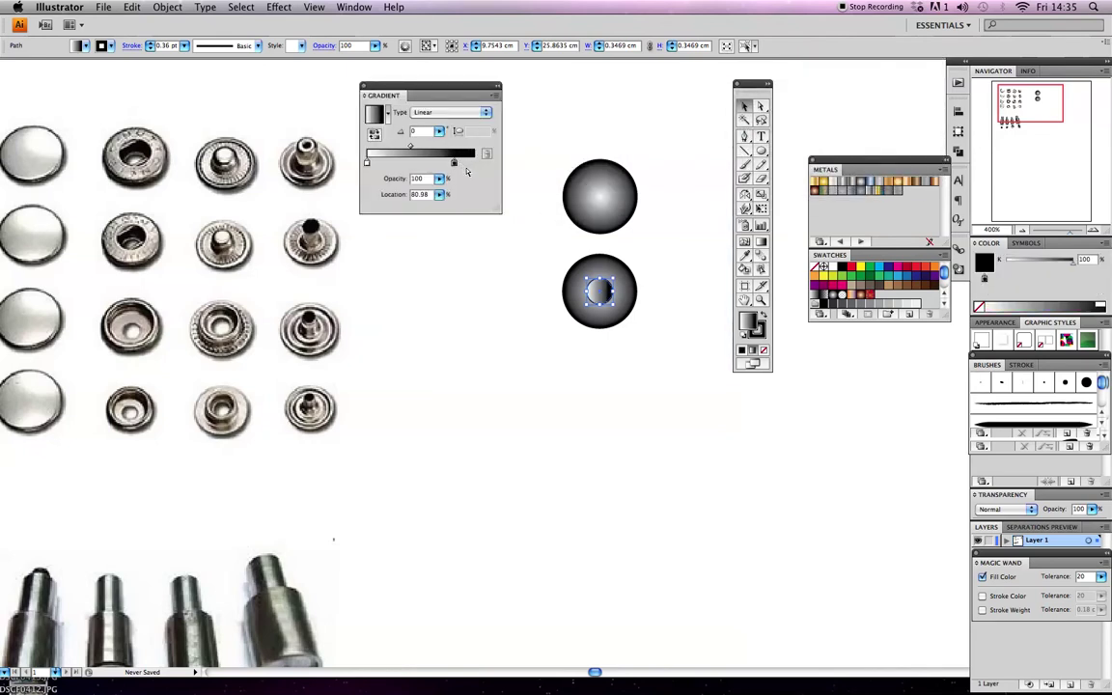
Apply the Radial Gradient preset to the inner circle and shift its black stop inward, keeping only the white and black stops
click(387, 113)
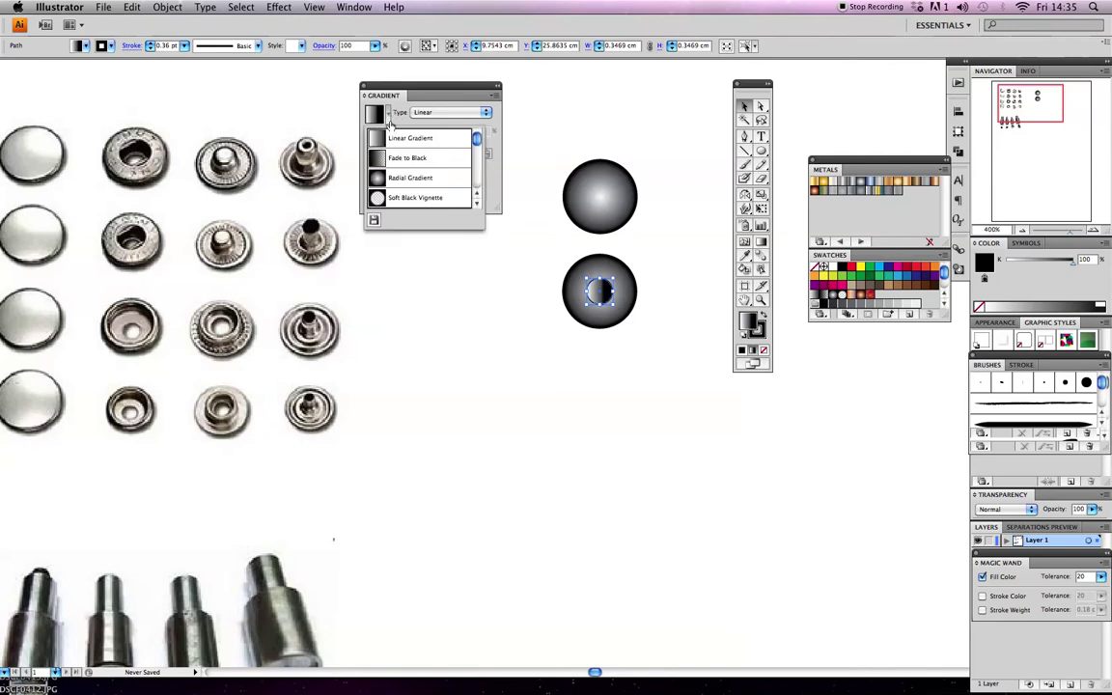
click(400, 177)
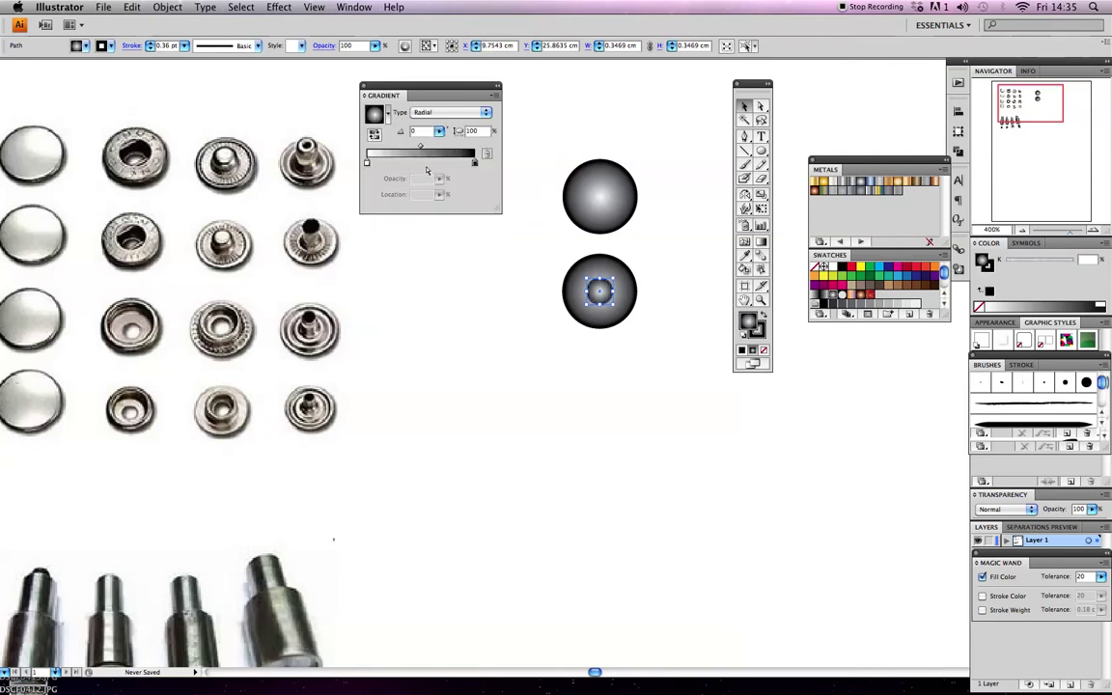
drag(474, 164, 460, 163)
click(447, 164)
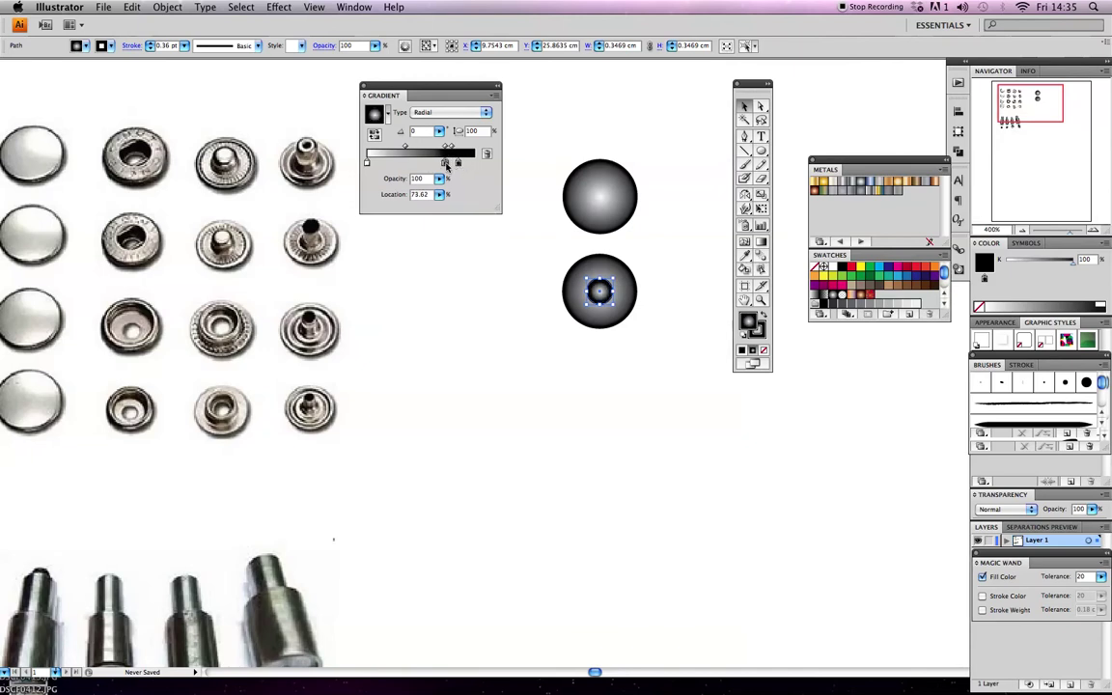
drag(449, 165, 391, 179)
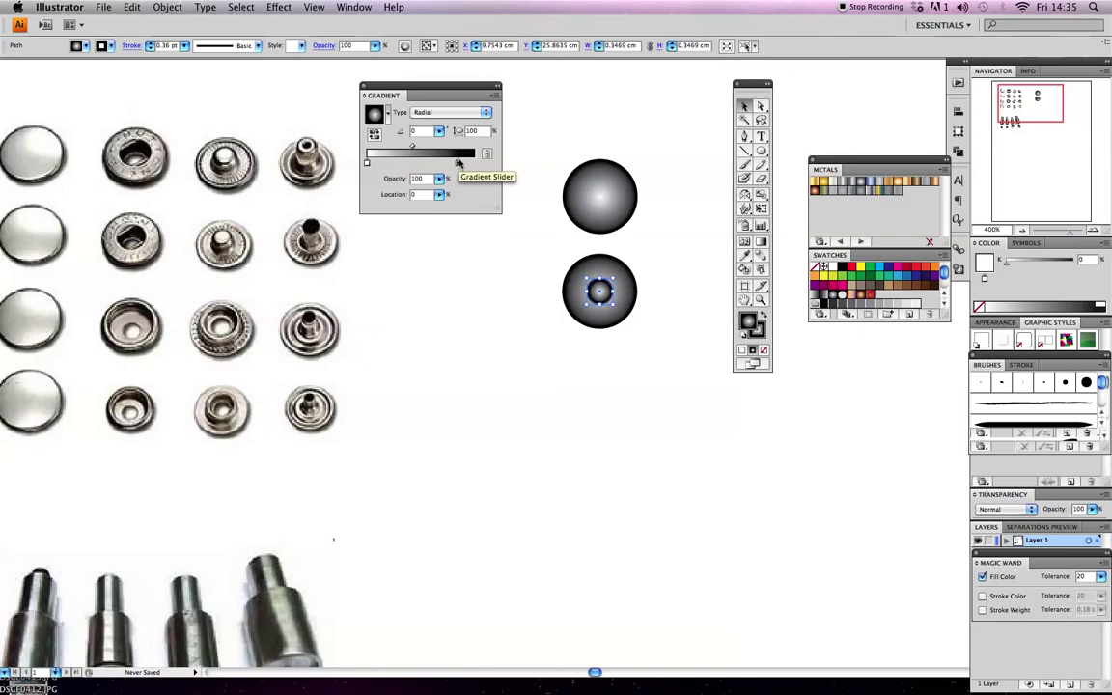
click(676, 222)
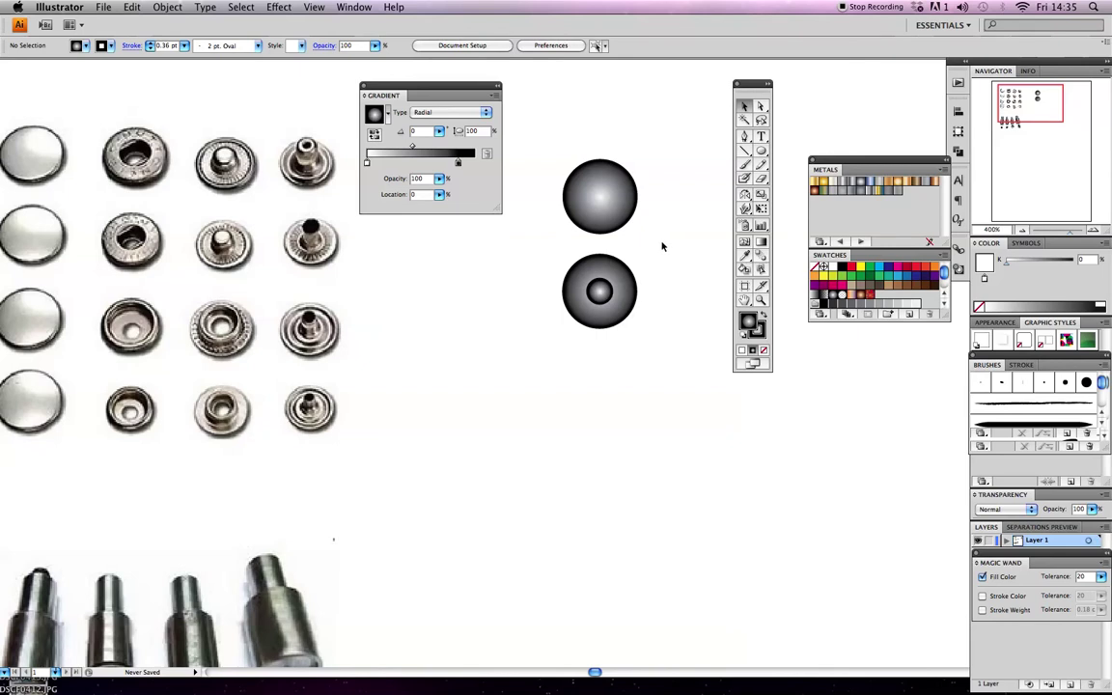
Duplicate the lower snap with its inner circle directly below the original
drag(650, 352, 489, 223)
click(594, 280)
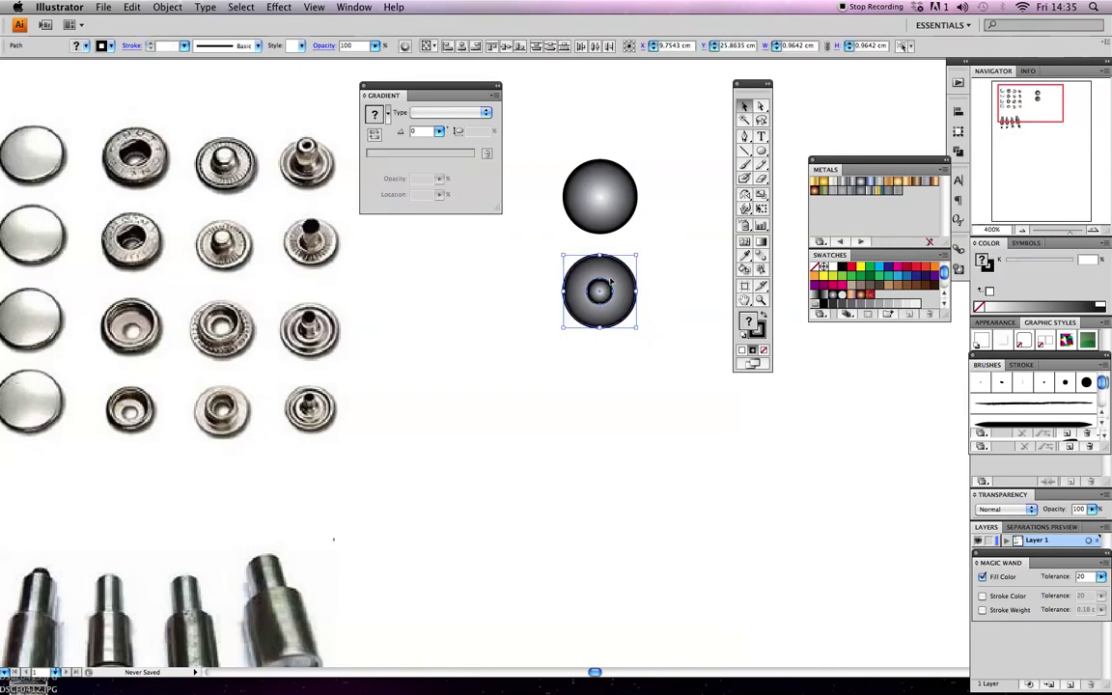
drag(617, 295, 602, 388)
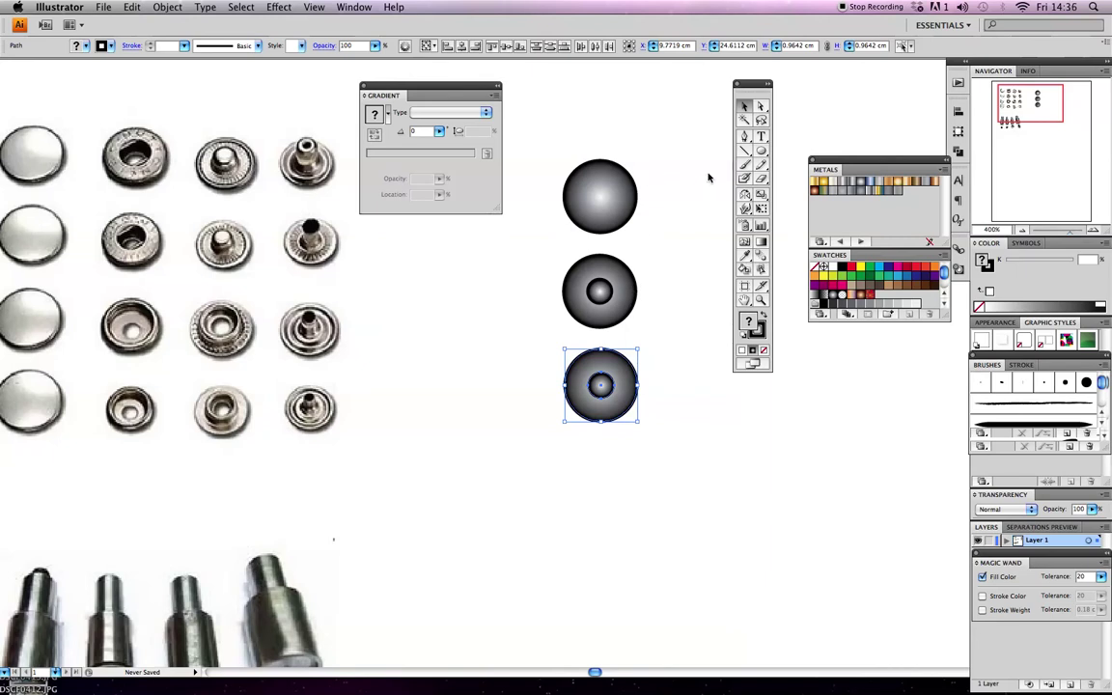
key(super+shift+a)
Brighten the bottom snap's inner circle by setting its gradient's black stop to the far end and the white stop to about 39%
click(604, 380)
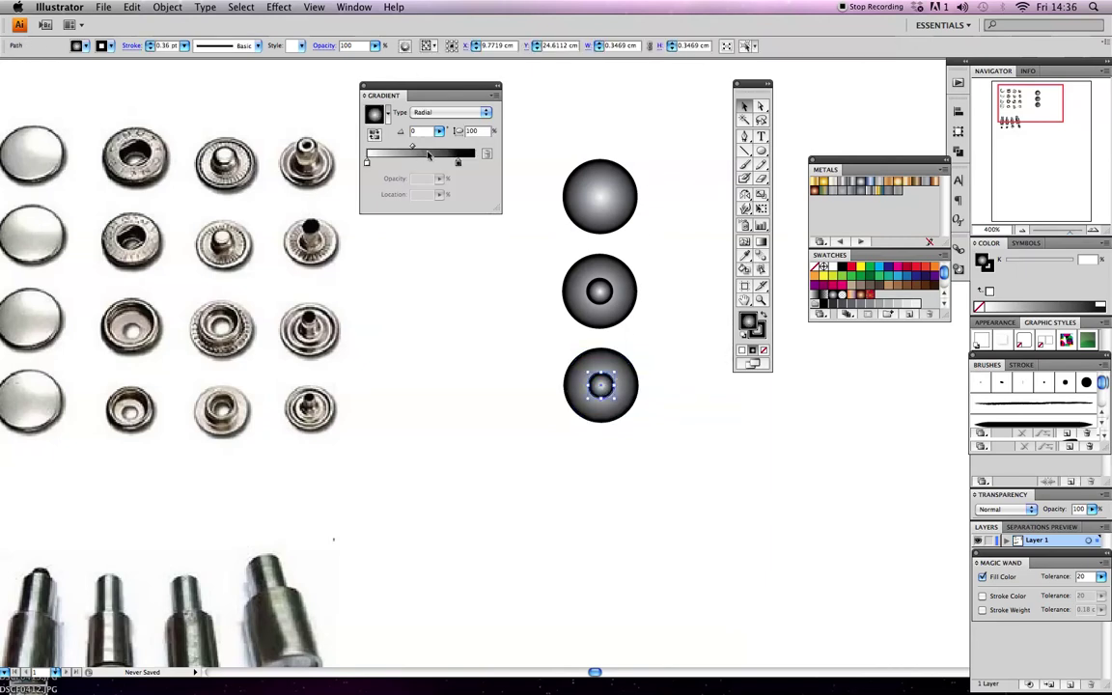
drag(460, 162, 470, 163)
drag(367, 162, 409, 164)
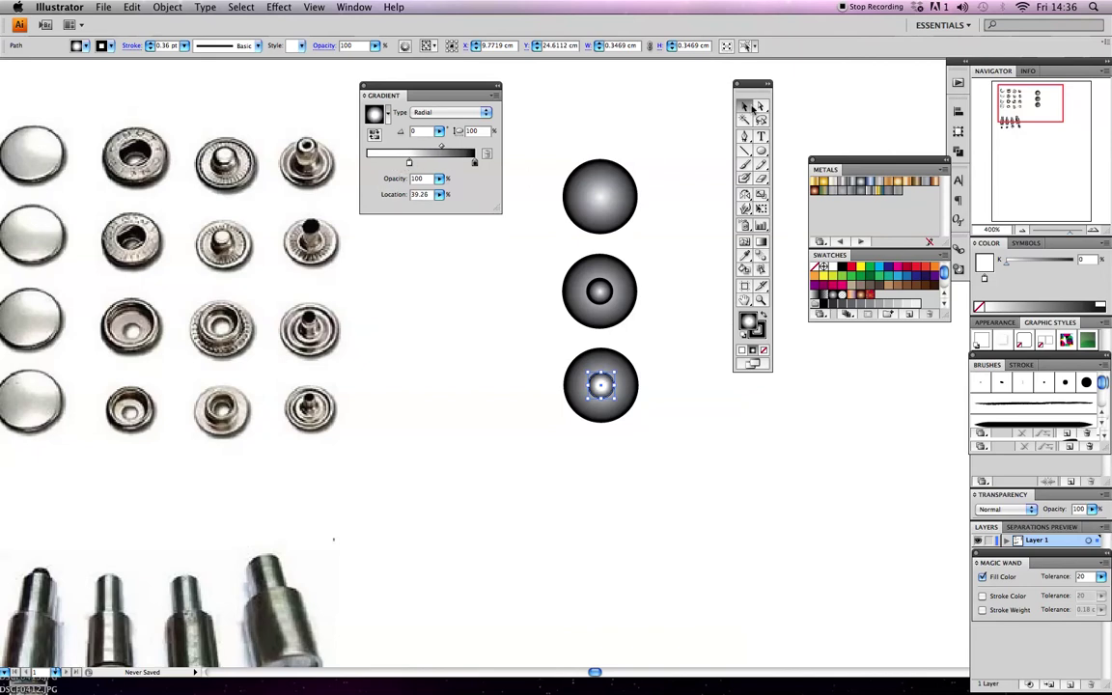
Paste a copy of the bottom snap's inner circle in front, enlarge it from the centre to about 0.81 cm and remove its fill
key(v)
key(super+z)
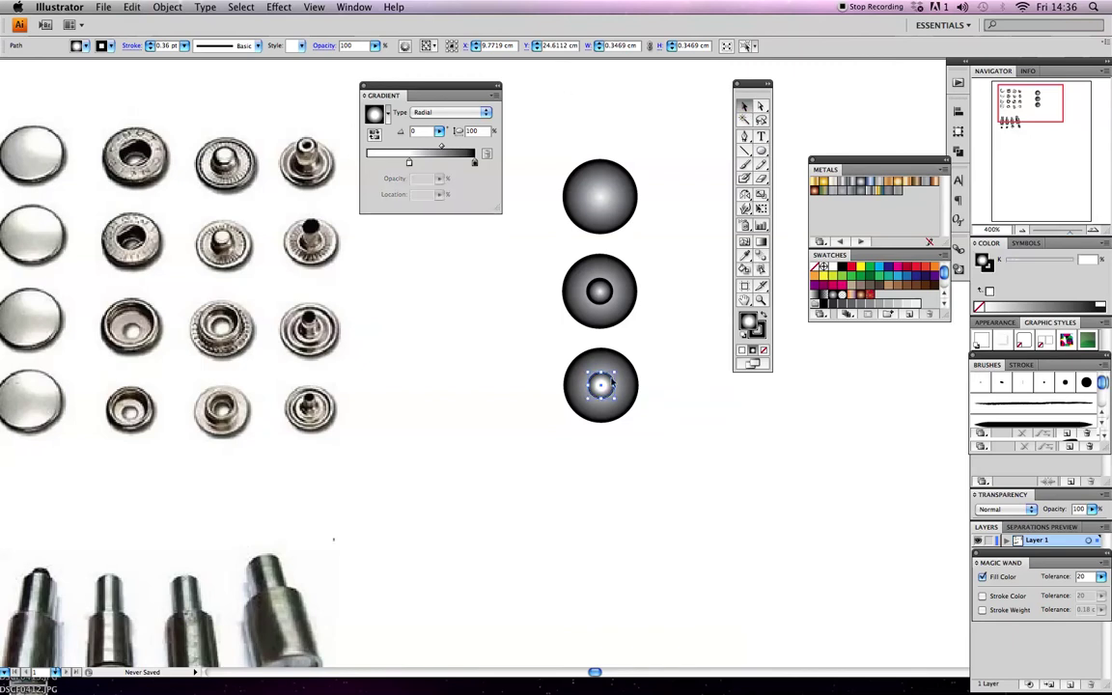
drag(618, 371, 633, 355)
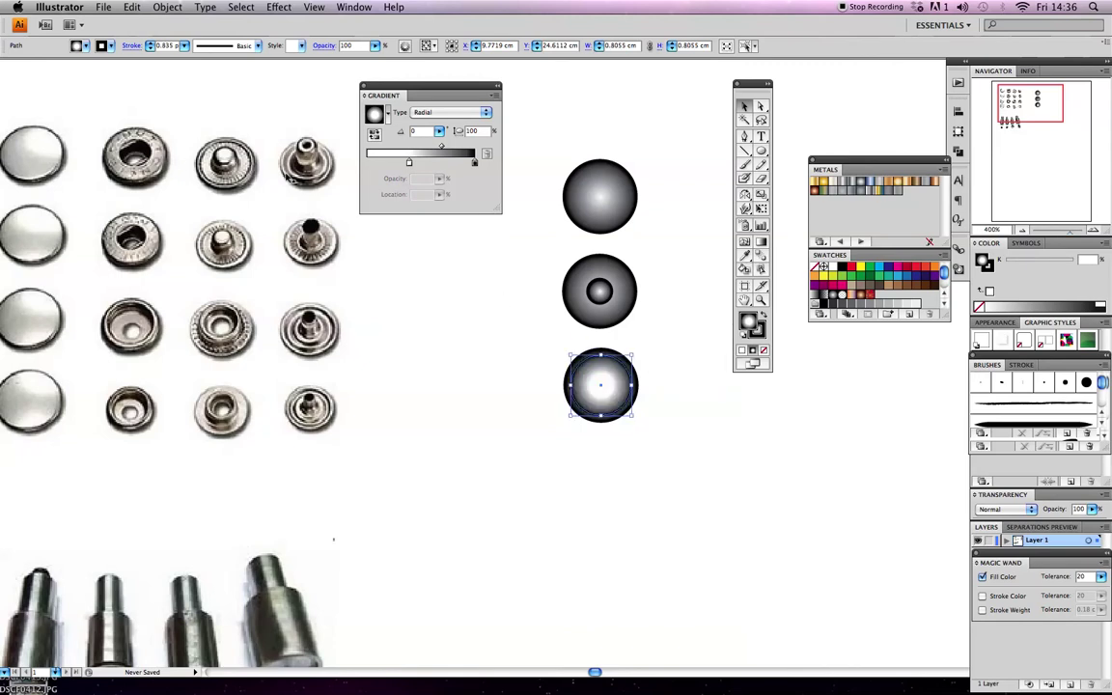
click(763, 352)
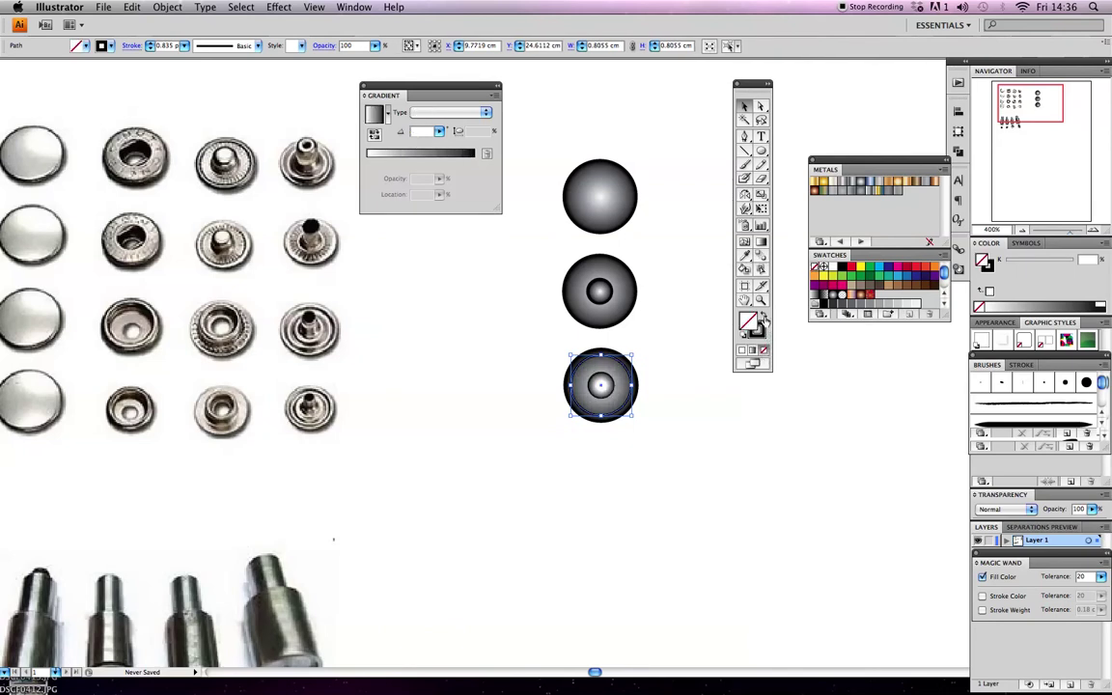
click(700, 189)
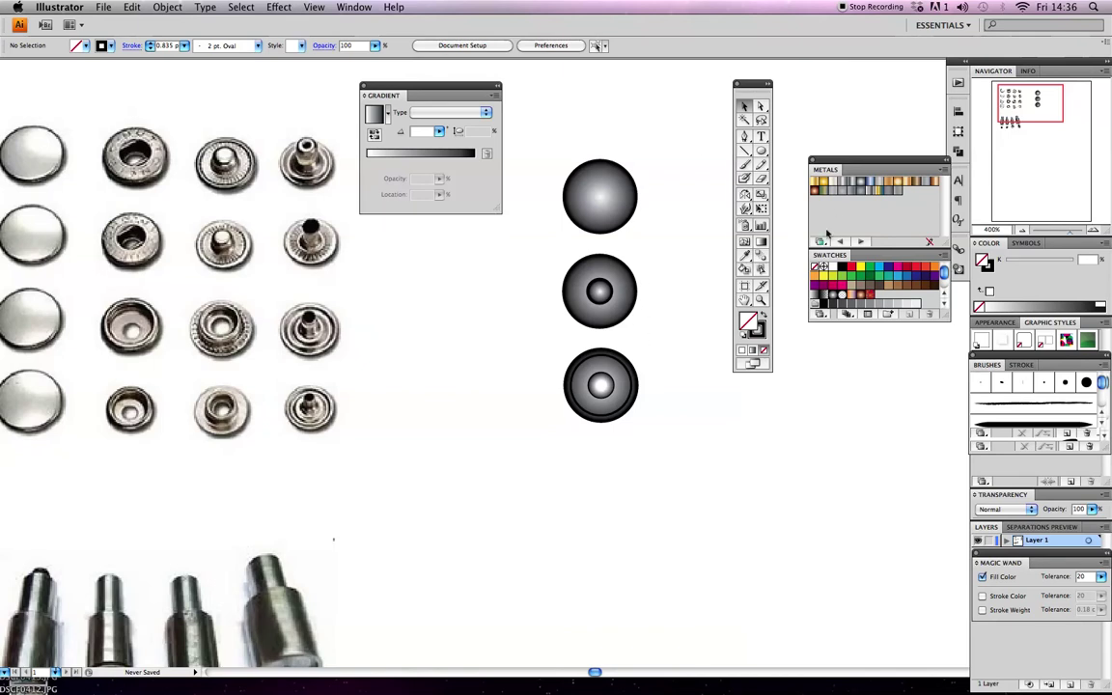
Clear the workspace by collapsing the Metals and Swatches panels, moving the tools aside and closing the Gradient panel
click(942, 161)
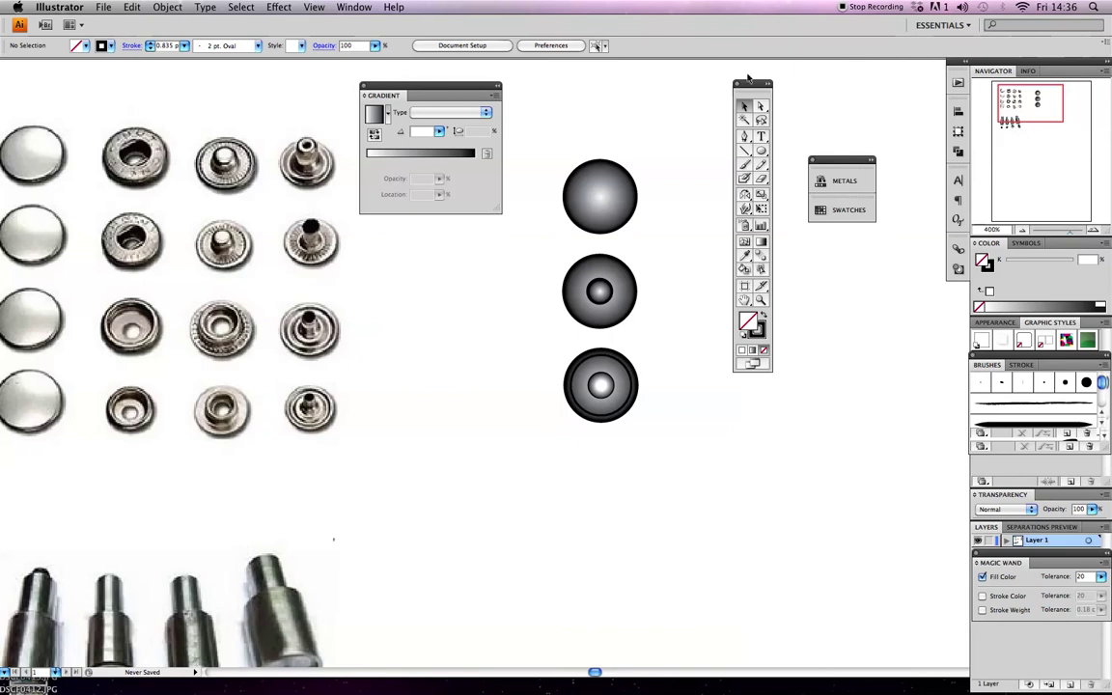
drag(420, 88, 371, 87)
drag(754, 84, 771, 72)
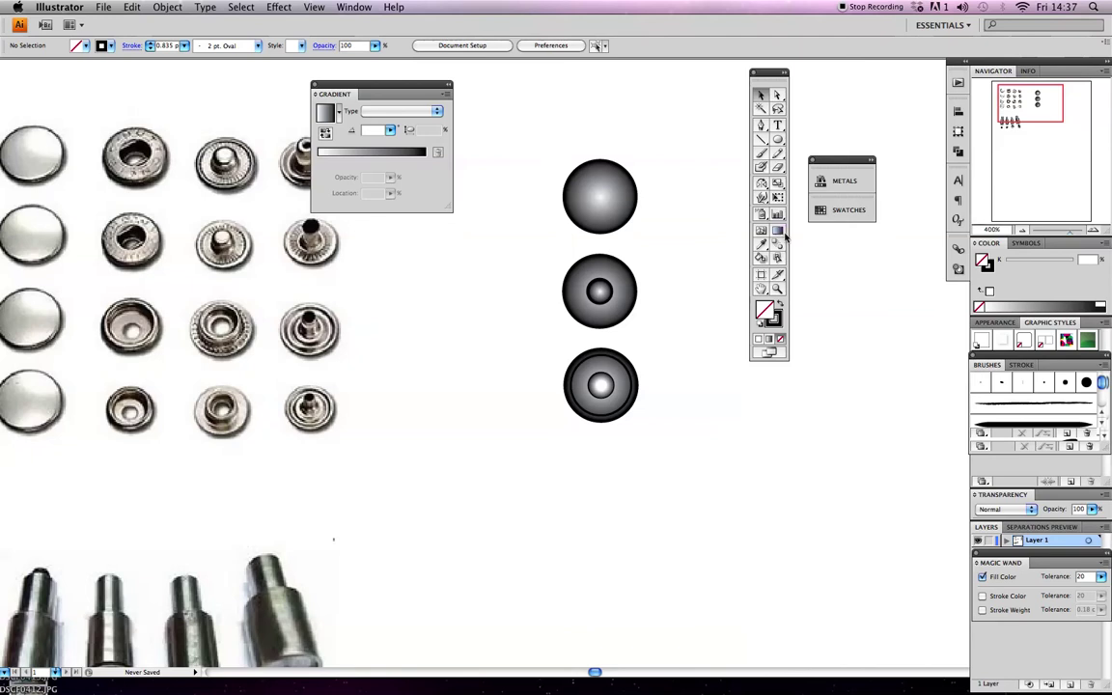
click(445, 86)
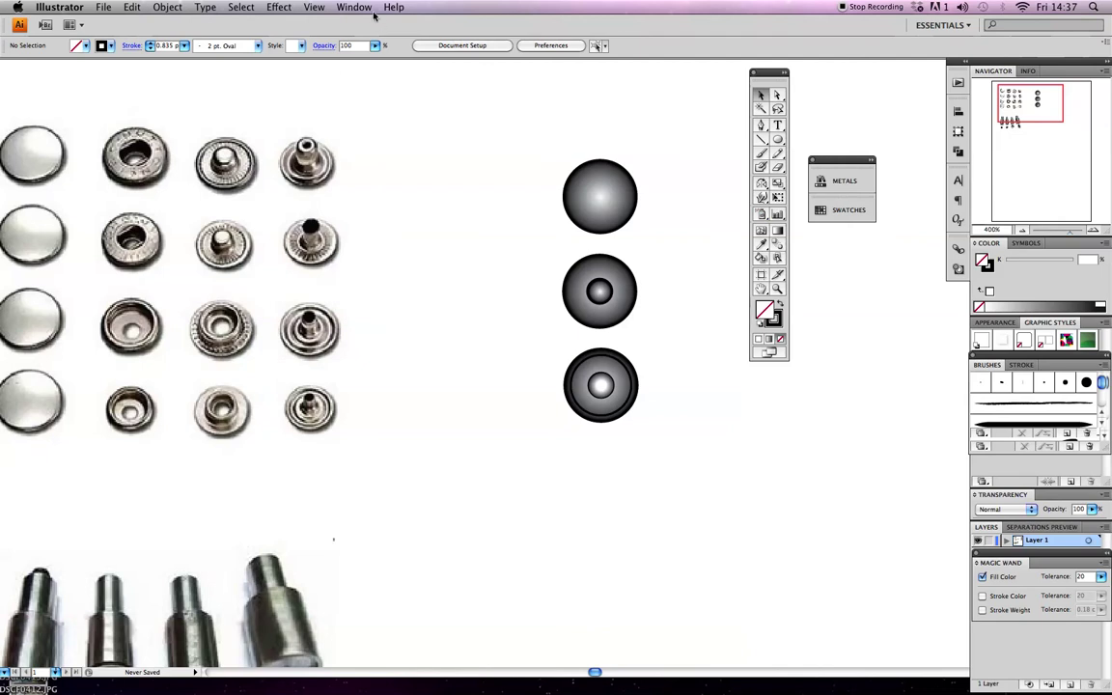
Show the Symbols panel and float it on its own beside the artwork
click(339, 8)
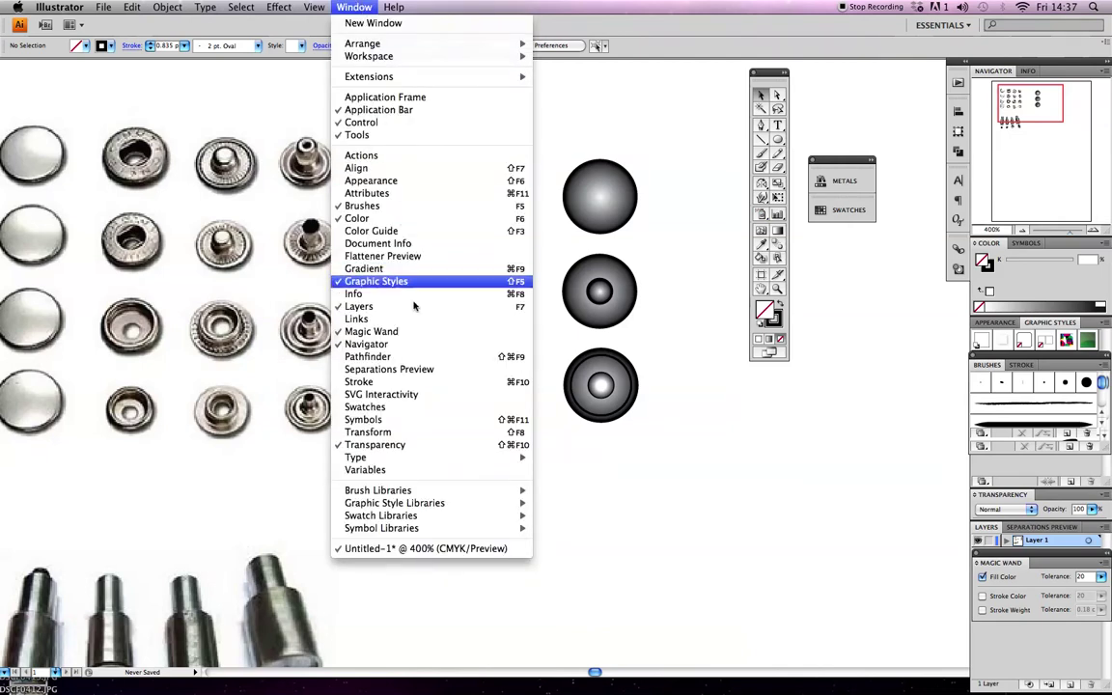
click(420, 419)
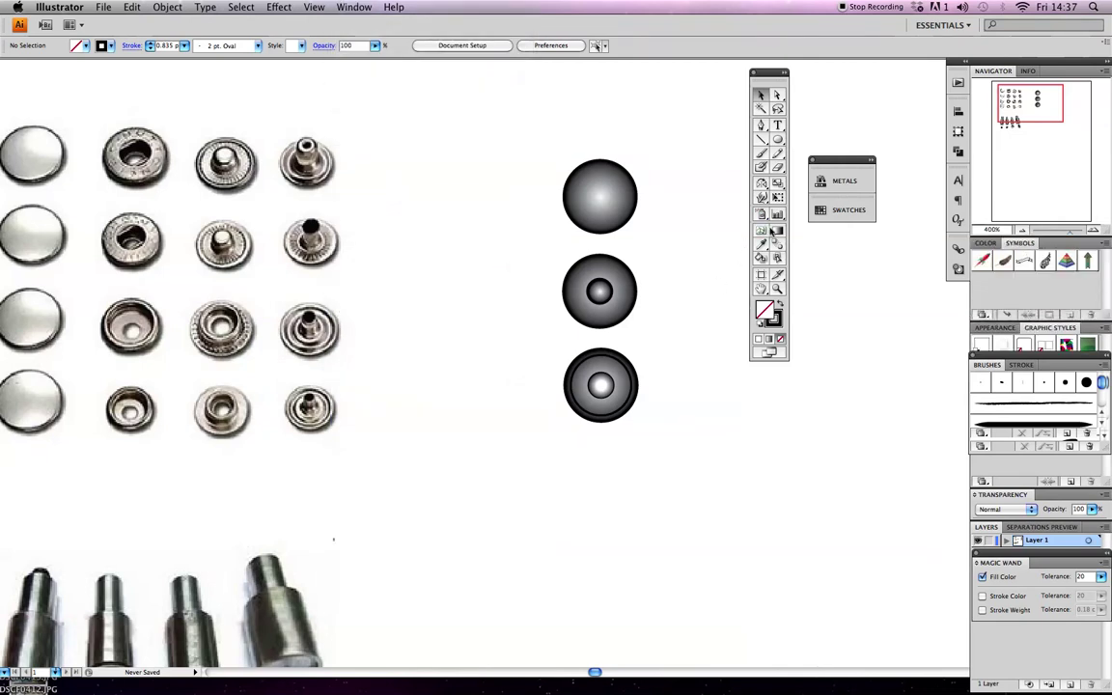
drag(1019, 242, 388, 96)
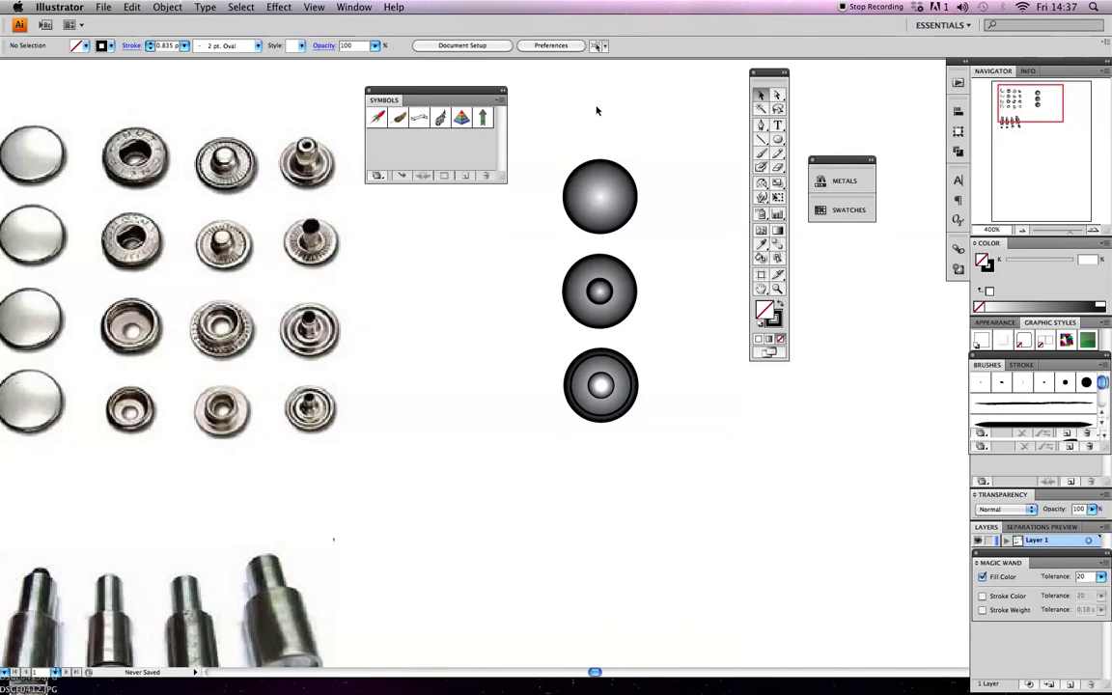
Scale all three snaps together proportionally from their centre to about 0.45 cm wide
drag(542, 123, 665, 433)
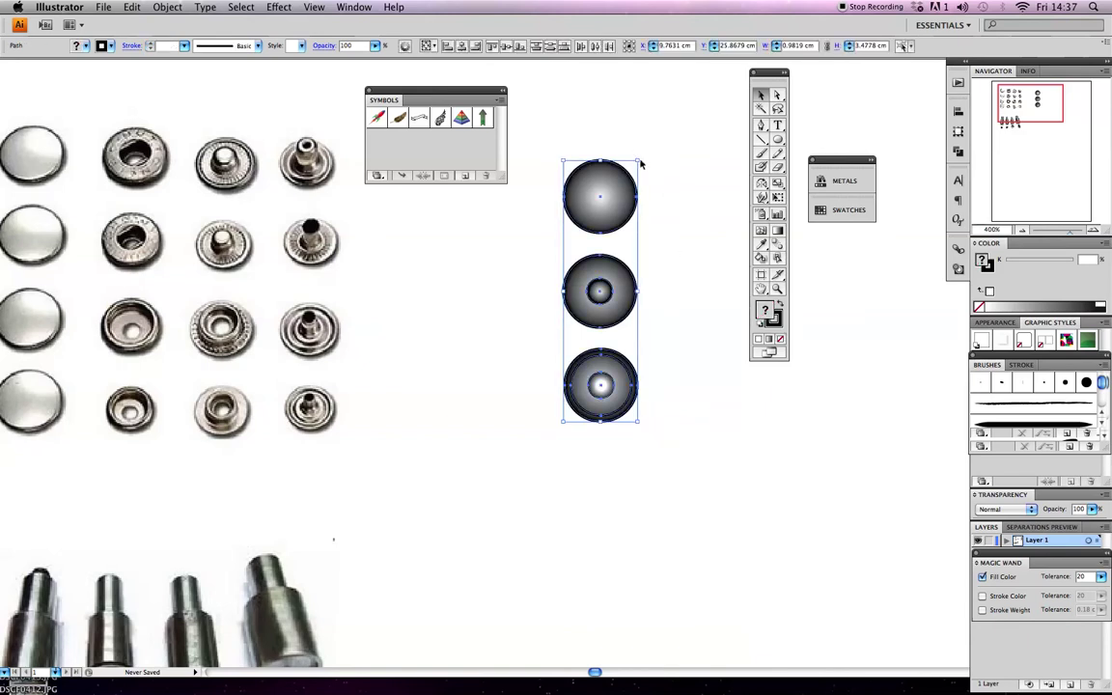
drag(639, 160, 633, 193)
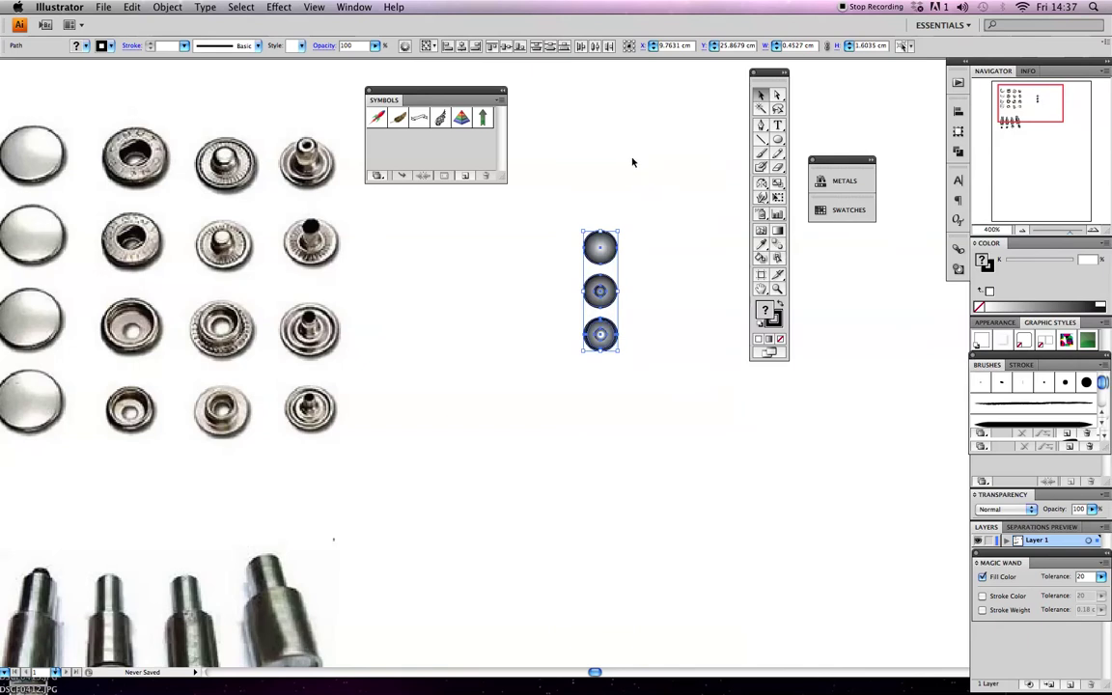
click(627, 200)
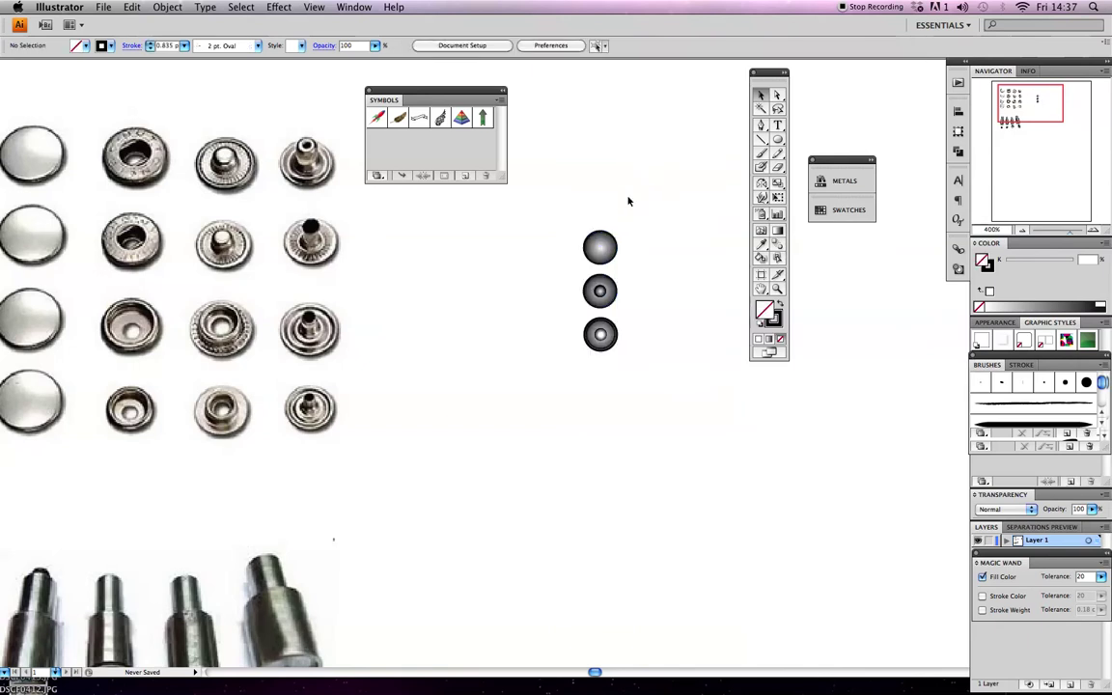
Make the top circle a symbol named "Snap cap" of type Graphic
click(600, 248)
drag(599, 248, 382, 160)
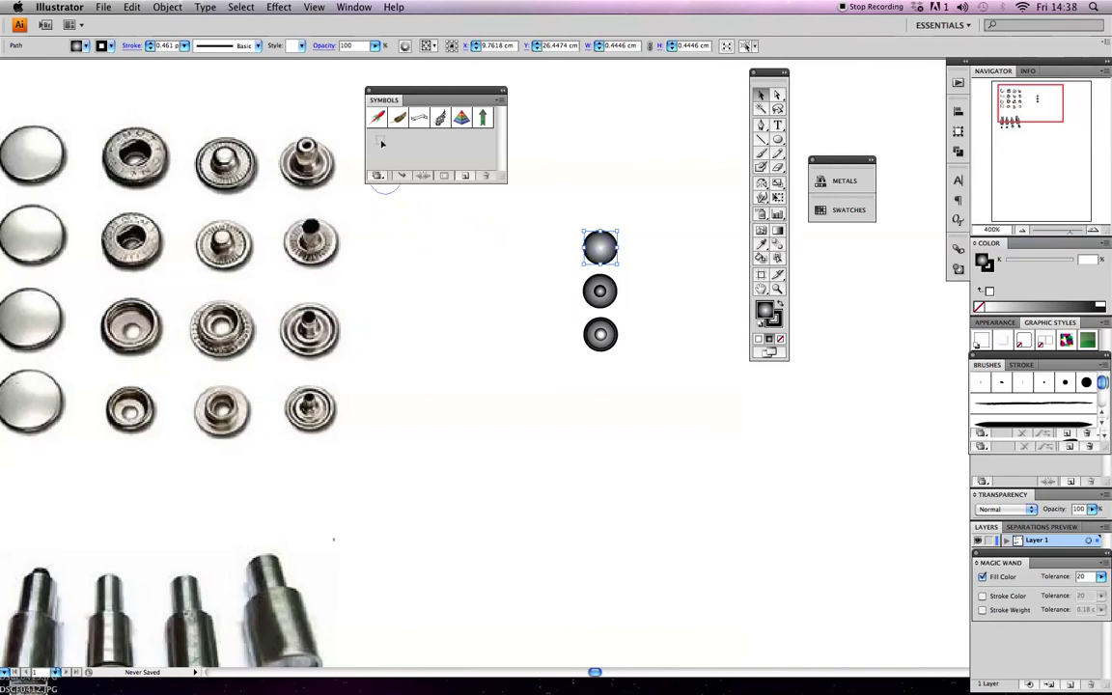
drag(381, 142, 381, 144)
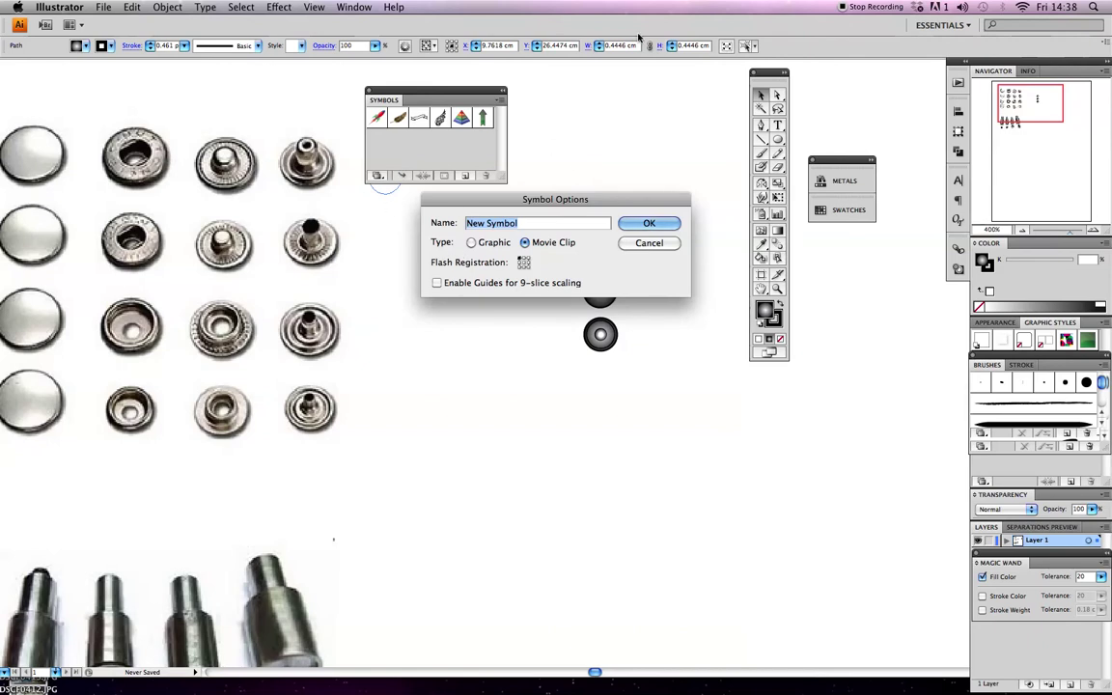
text(C)
text(ap S)
text(nap ca)
text(p)
click(471, 243)
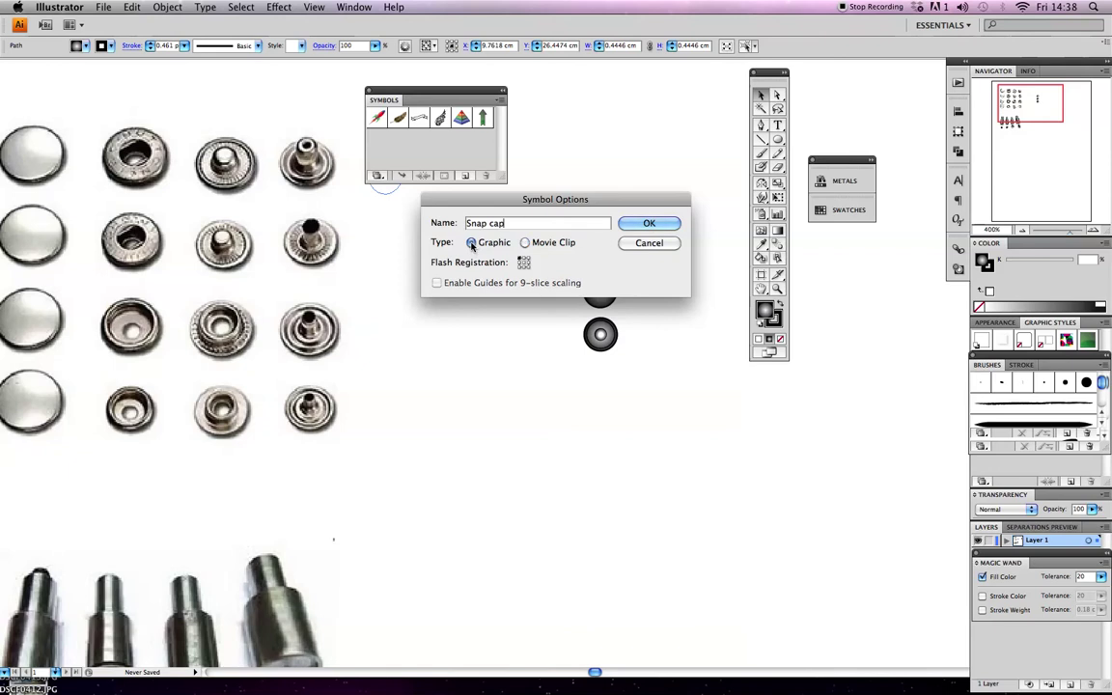
click(650, 223)
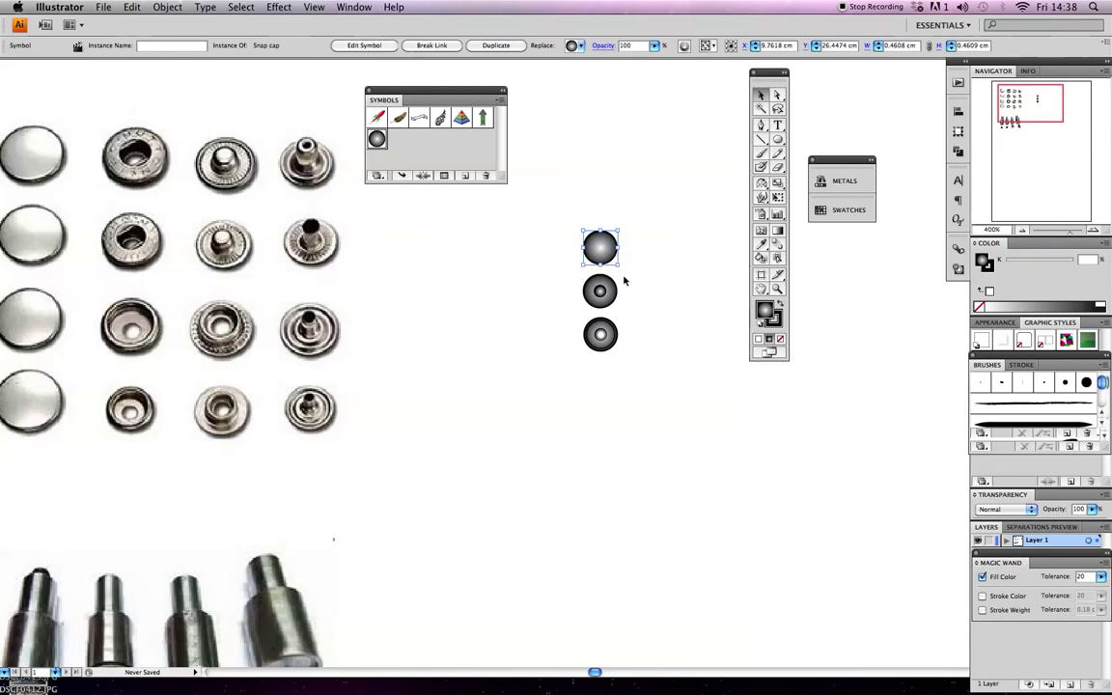
click(641, 300)
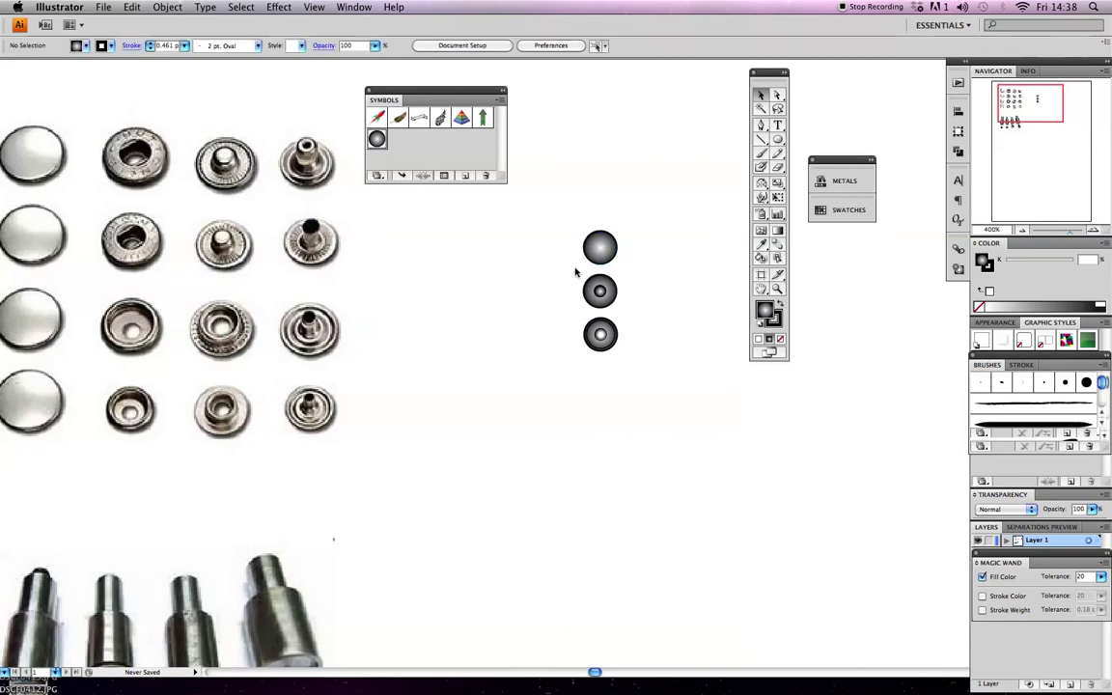
Make the middle snap's two circles a Graphic symbol named "Female snap part"
drag(579, 277, 629, 306)
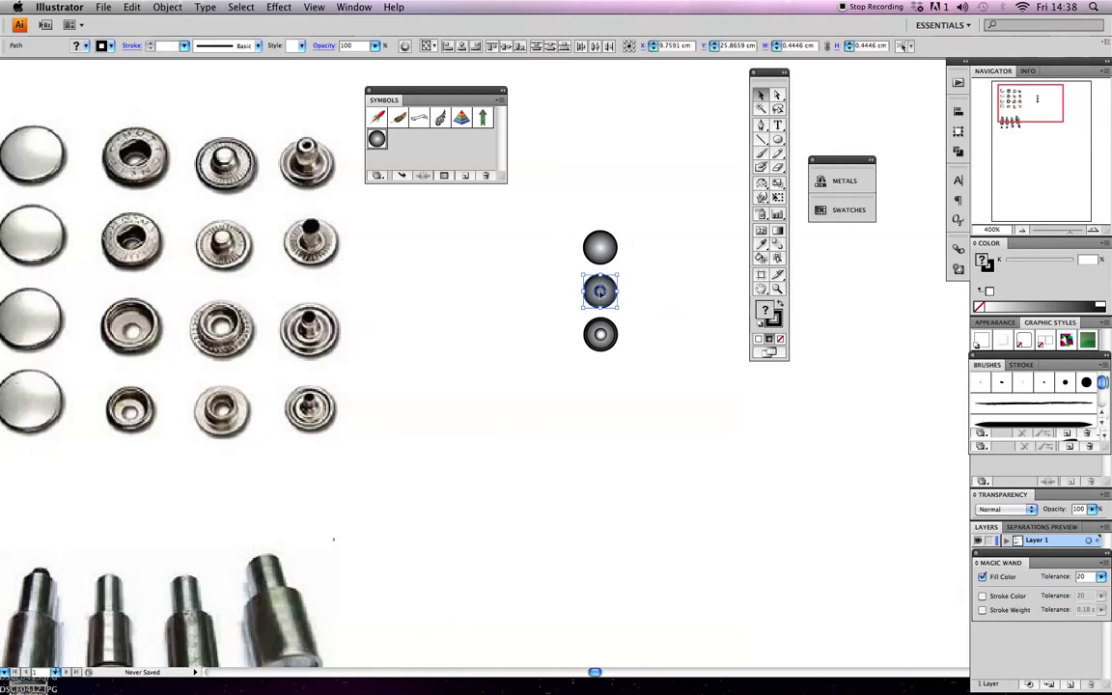
drag(599, 291, 398, 141)
click(486, 244)
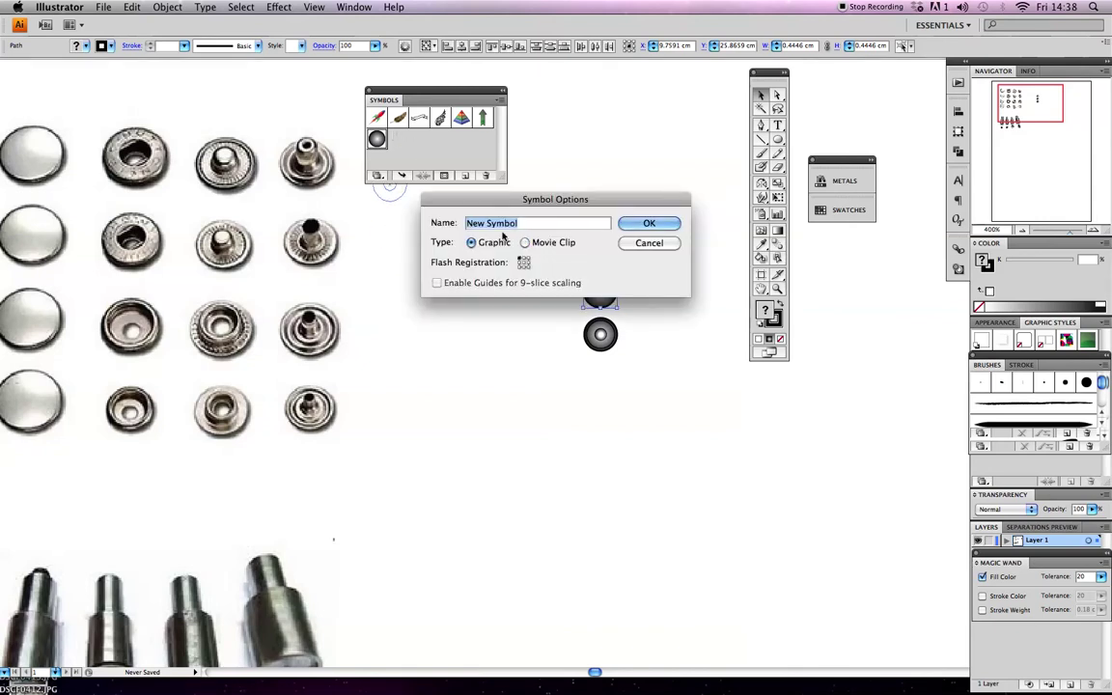
text(fala)
key(BackSpace)
key(BackSpace)
key(BackSpace)
key(BackSpace)
text(Female snap part)
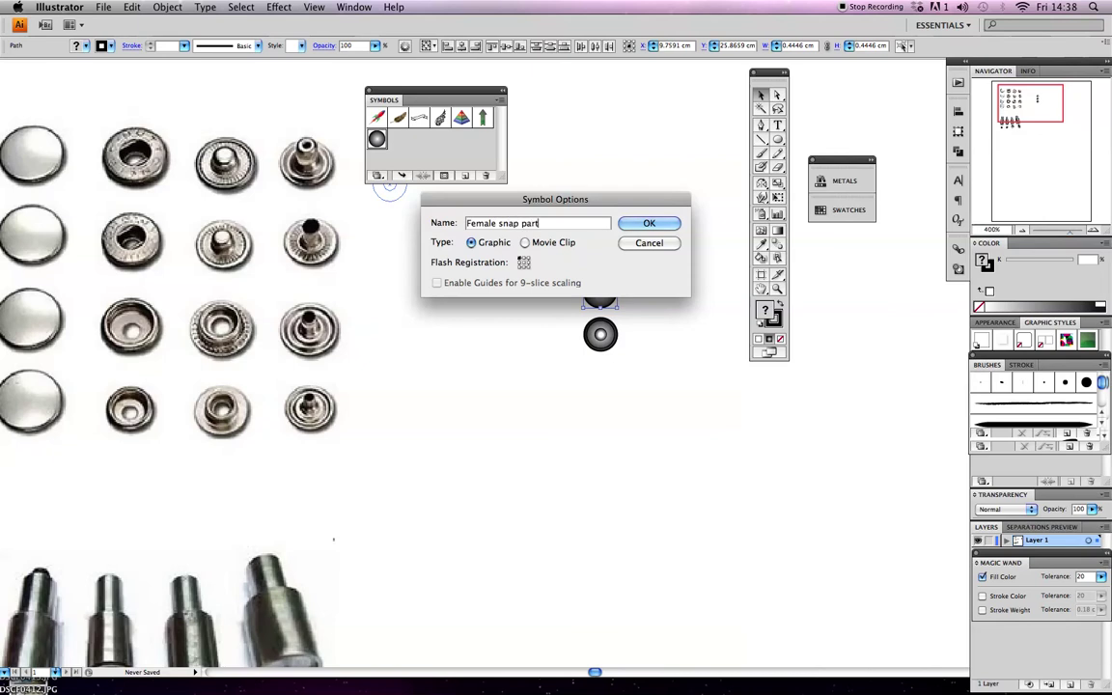
click(648, 226)
Make the bottom snap's circles a Graphic symbol named "Male part of snap"
drag(627, 379, 575, 317)
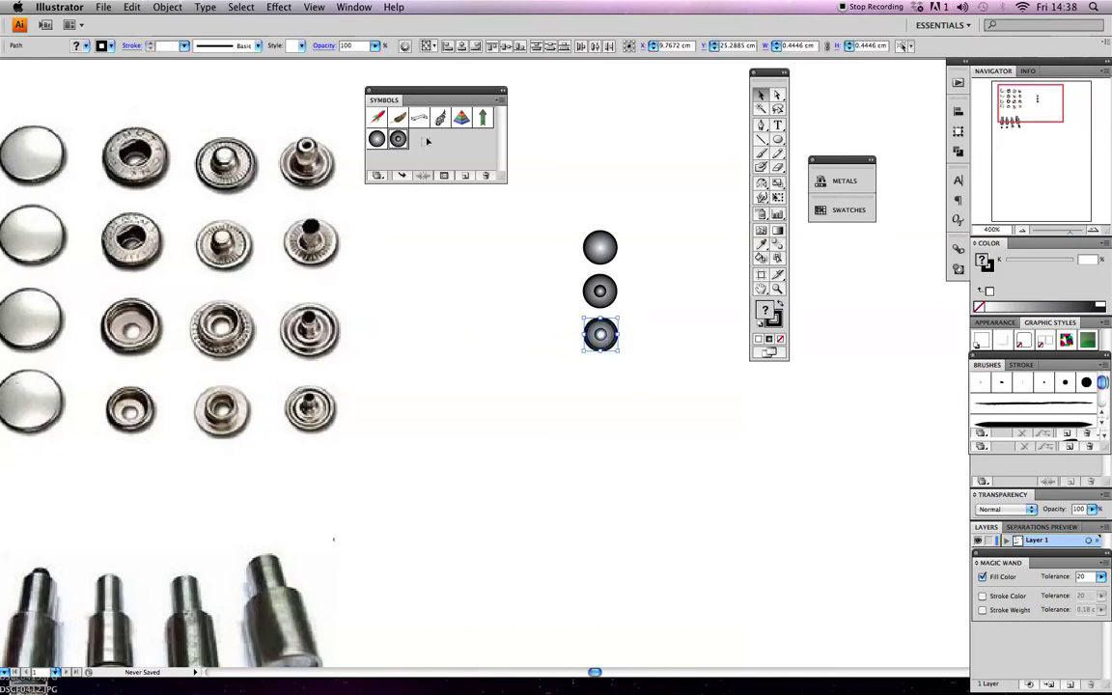
click(464, 175)
click(471, 242)
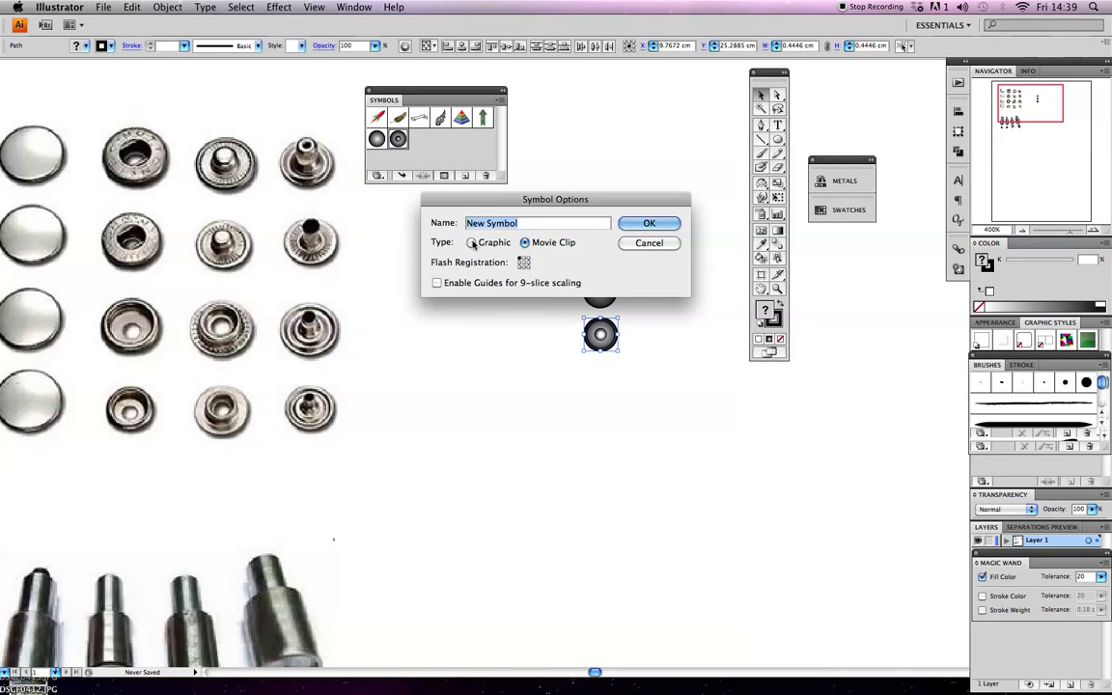
text(Male par)
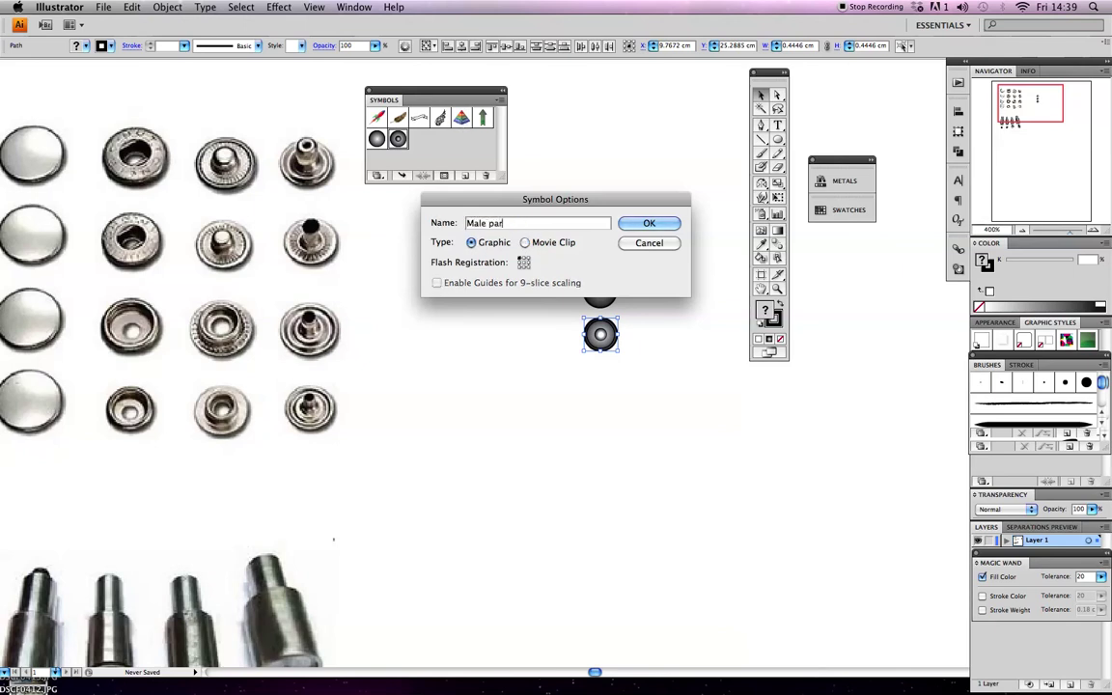
text(t to smap)
key(BackSpace)
key(BackSpace)
key(BackSpace)
key(BackSpace)
key(BackSpace)
key(BackSpace)
text(of snap)
click(650, 223)
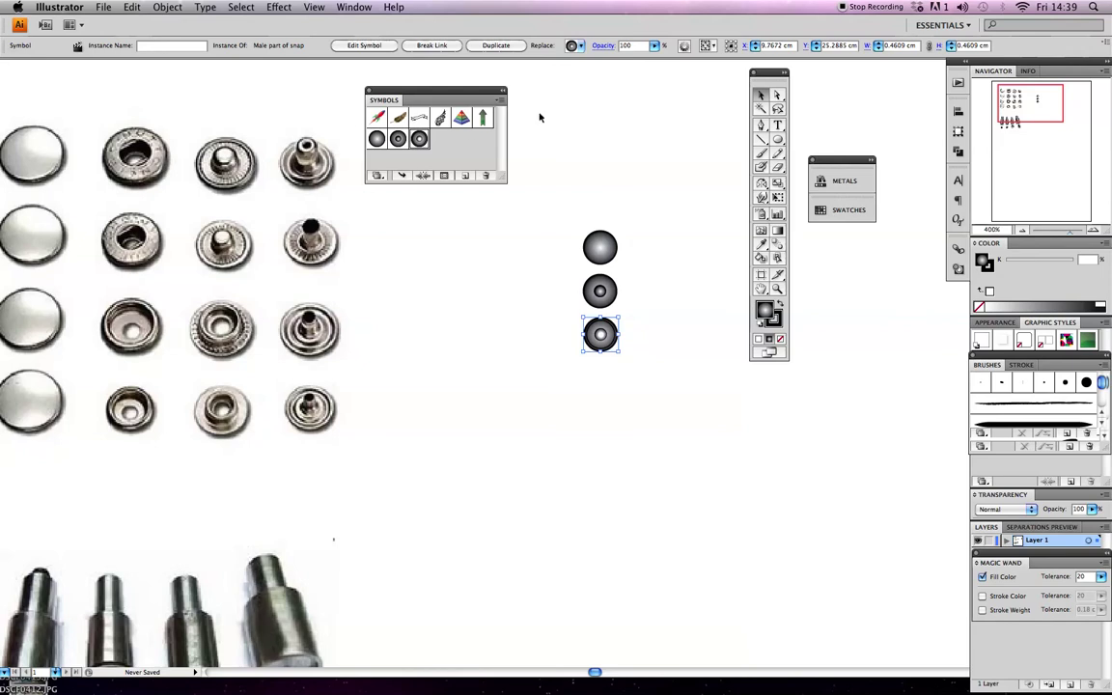
Enlarge the Symbols panel and save its symbols as a library named "Metal trims library" on the Desktop
drag(503, 178, 540, 232)
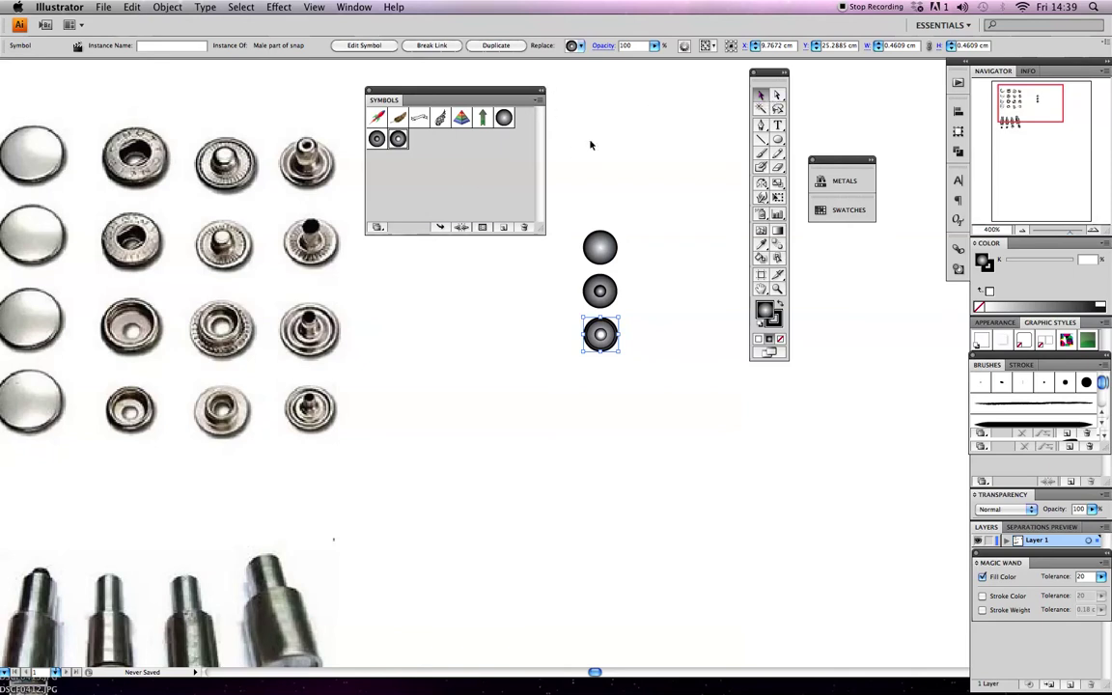
click(536, 101)
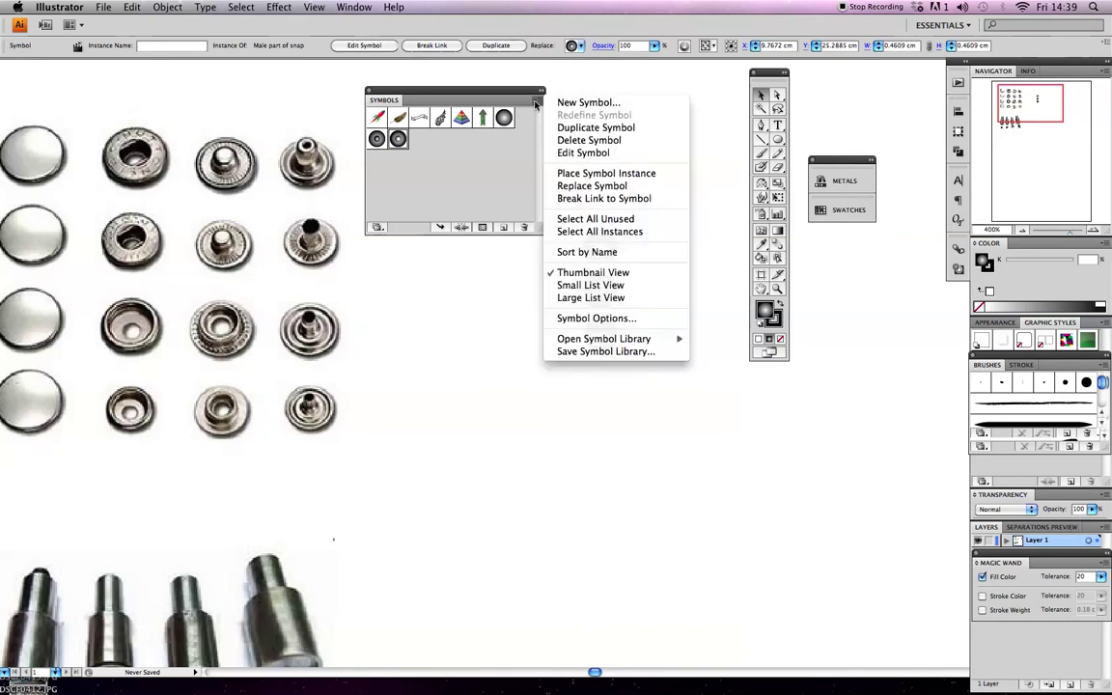
click(612, 351)
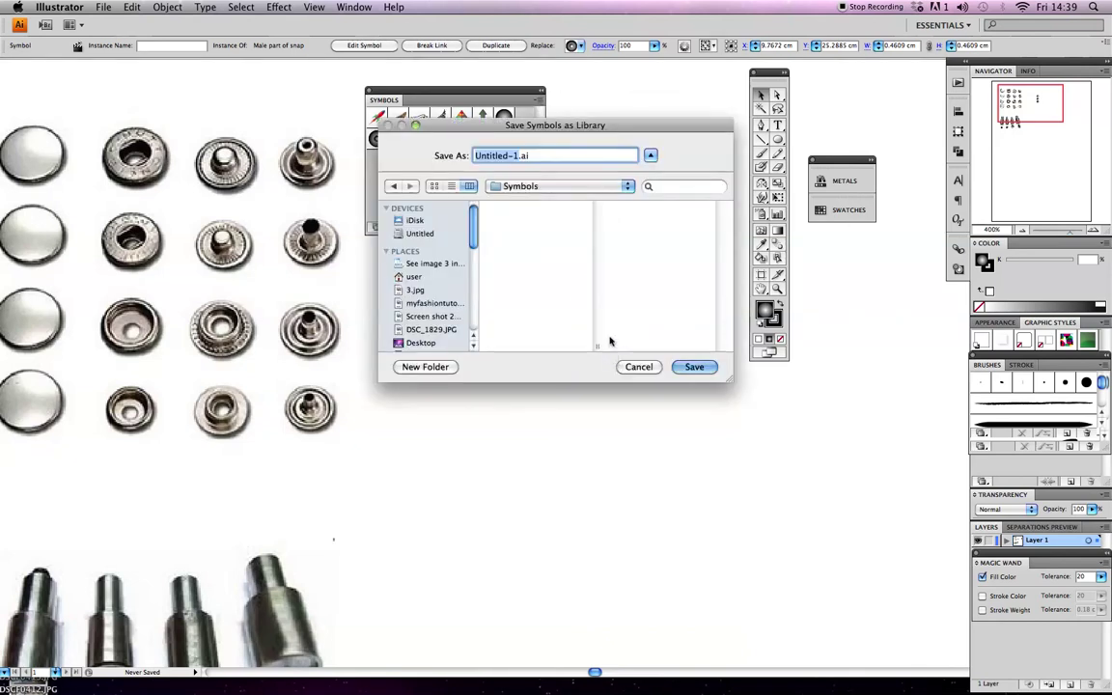
drag(629, 125, 593, 377)
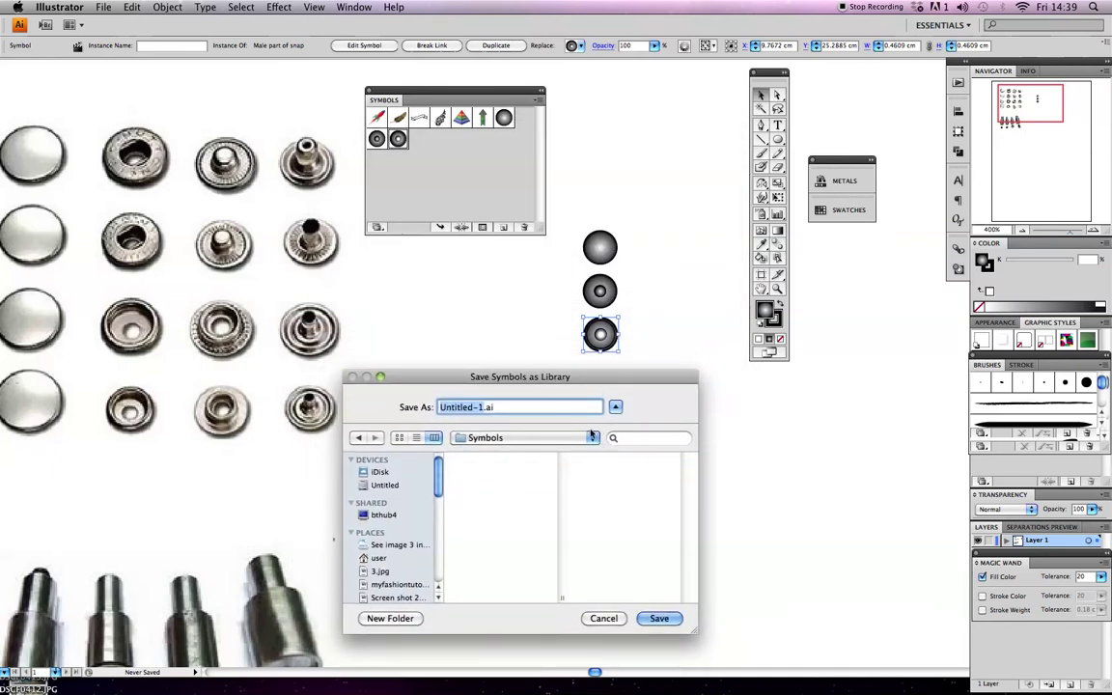
click(615, 407)
click(615, 407)
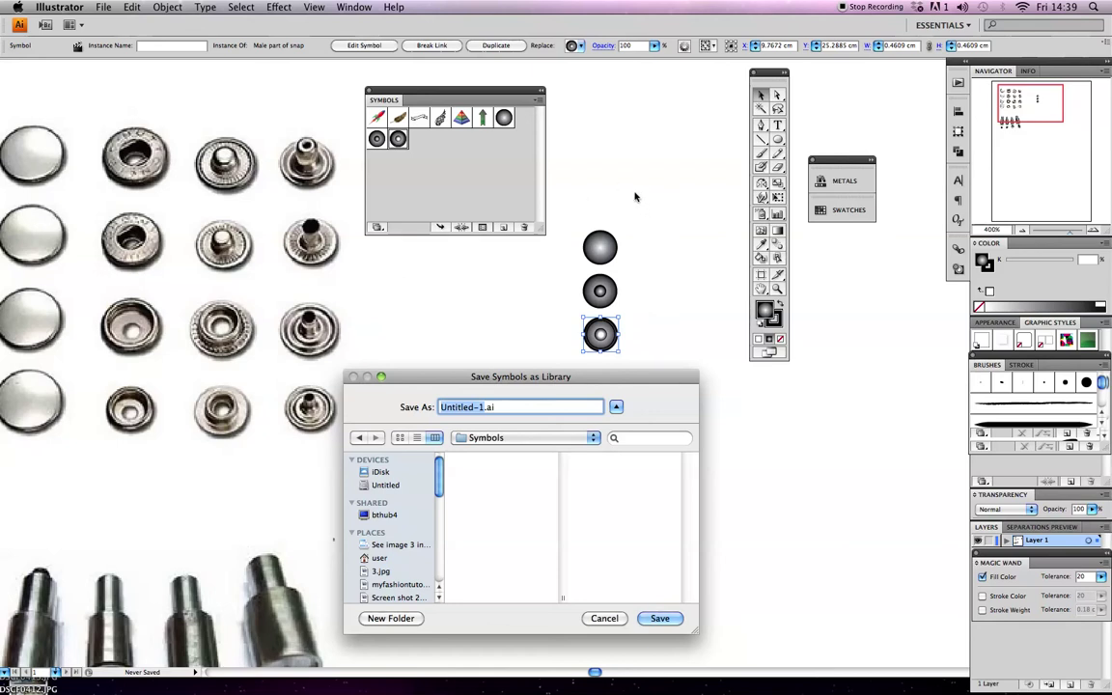
click(591, 437)
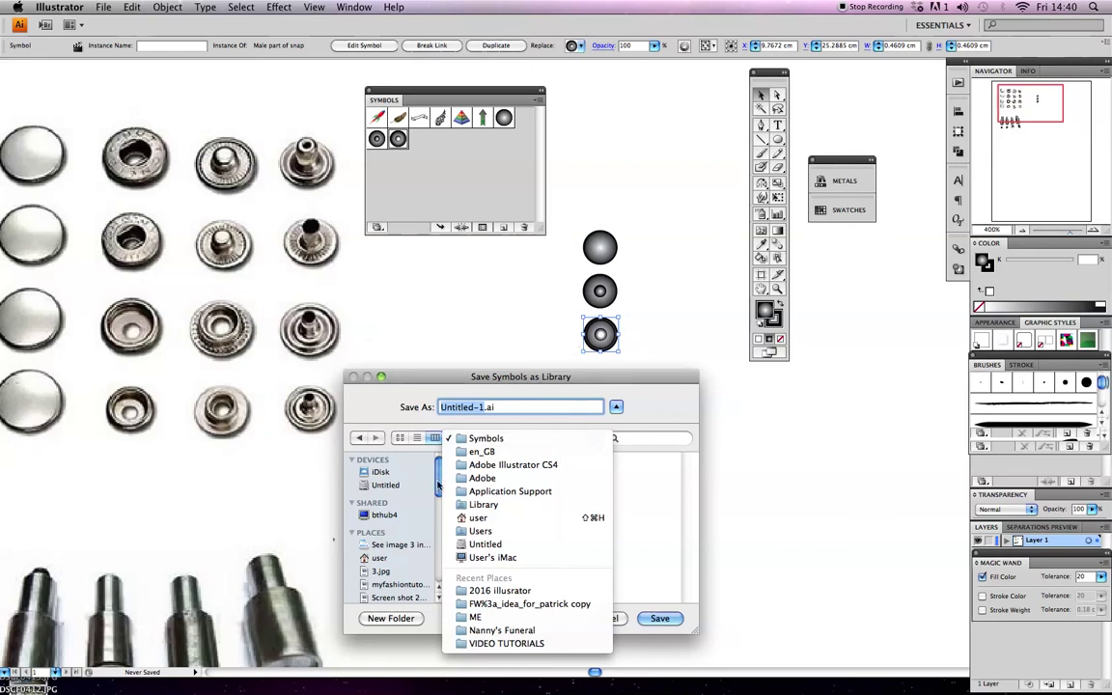
click(439, 531)
scroll(439, 541, down, 10)
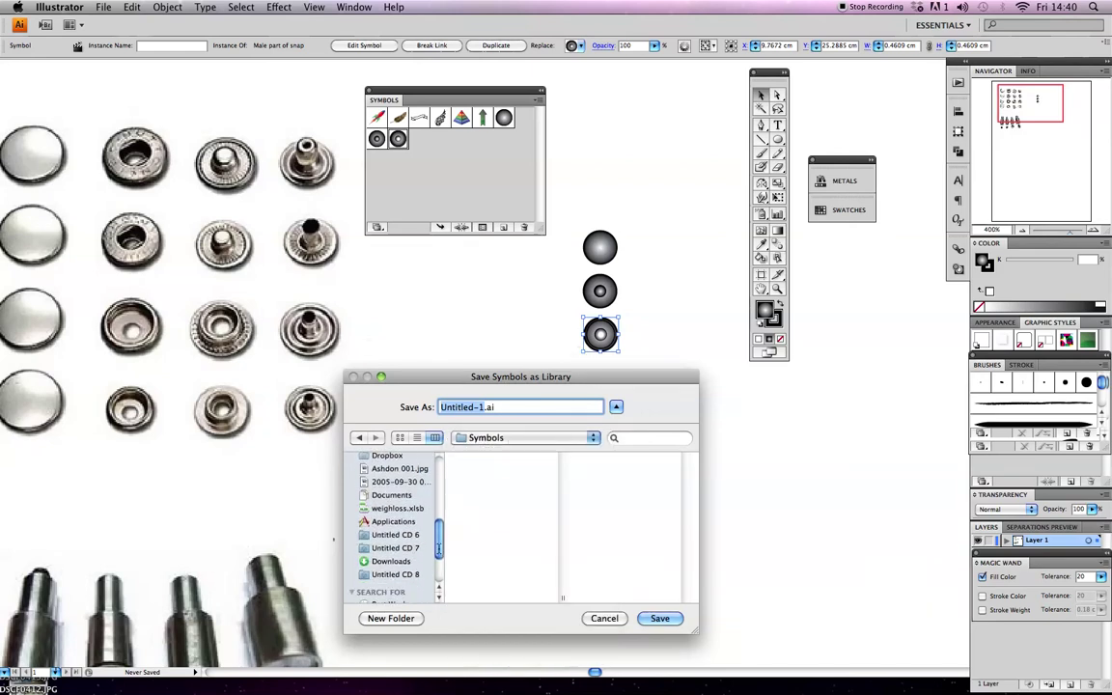
scroll(439, 559, up, 5)
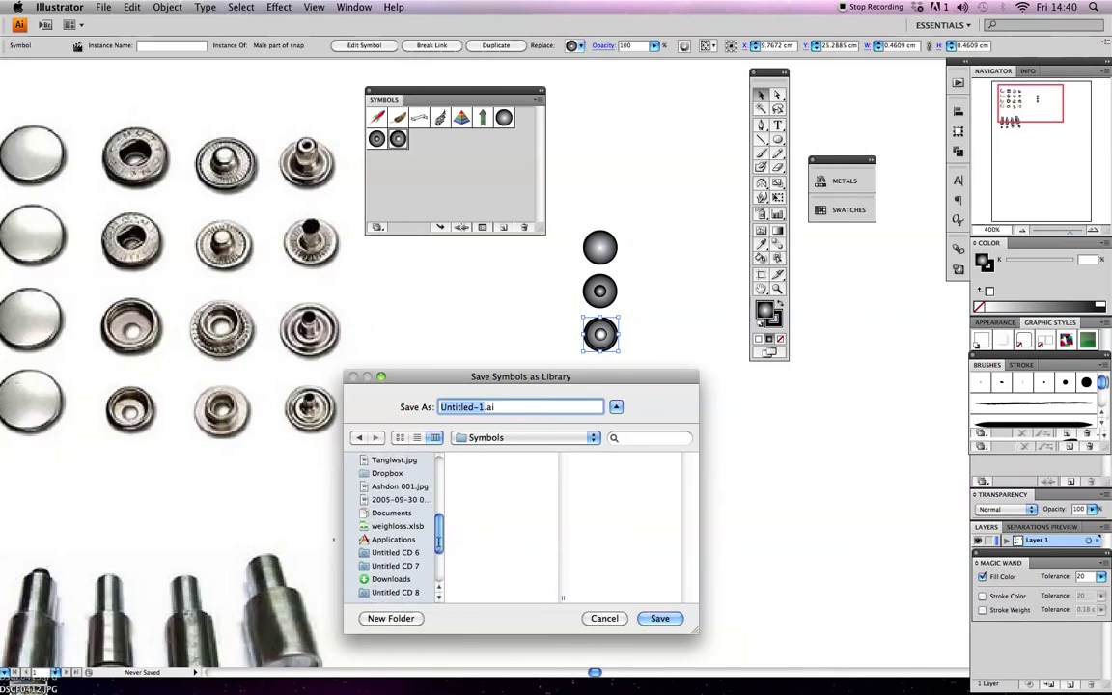
click(391, 487)
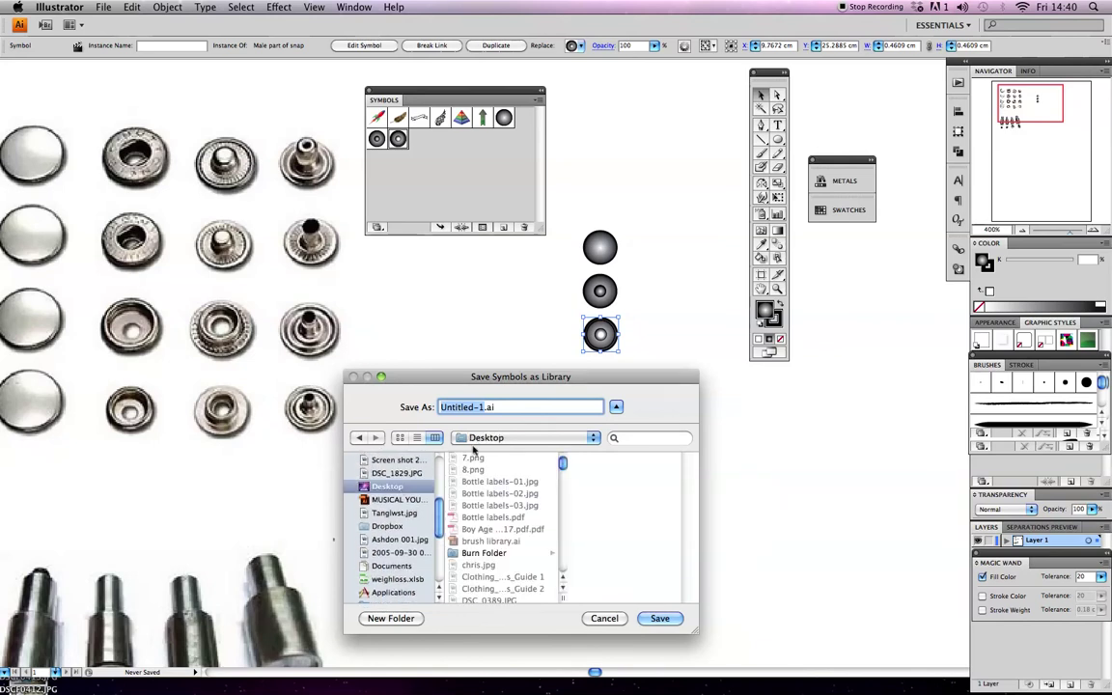
text(Metal trims )
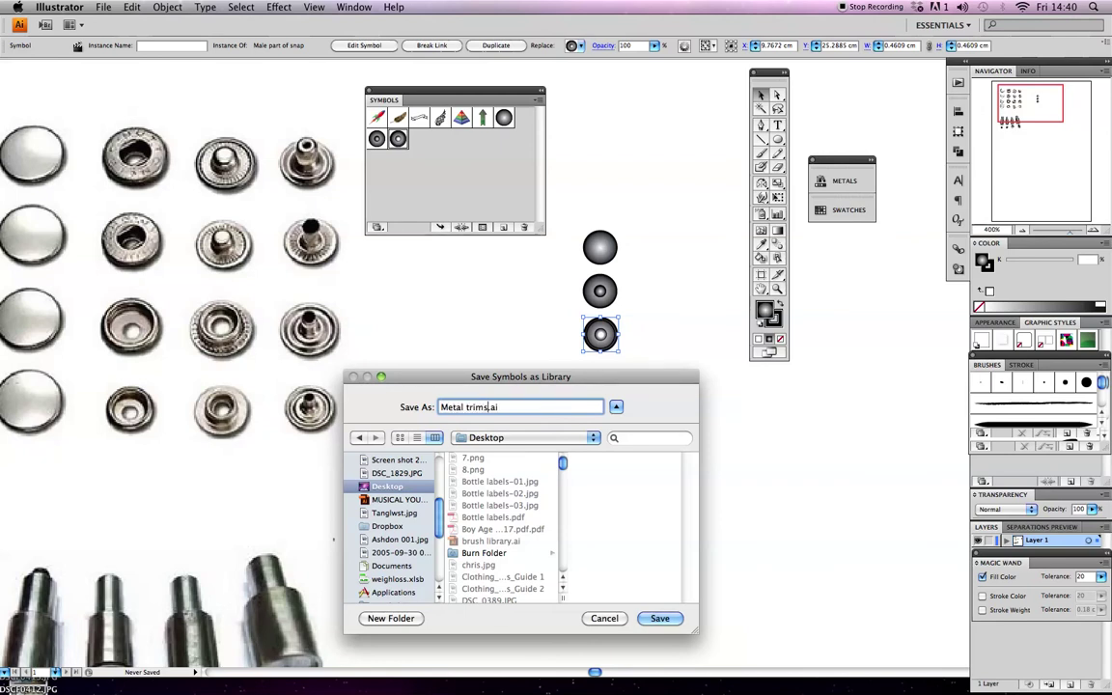
text(library)
click(658, 618)
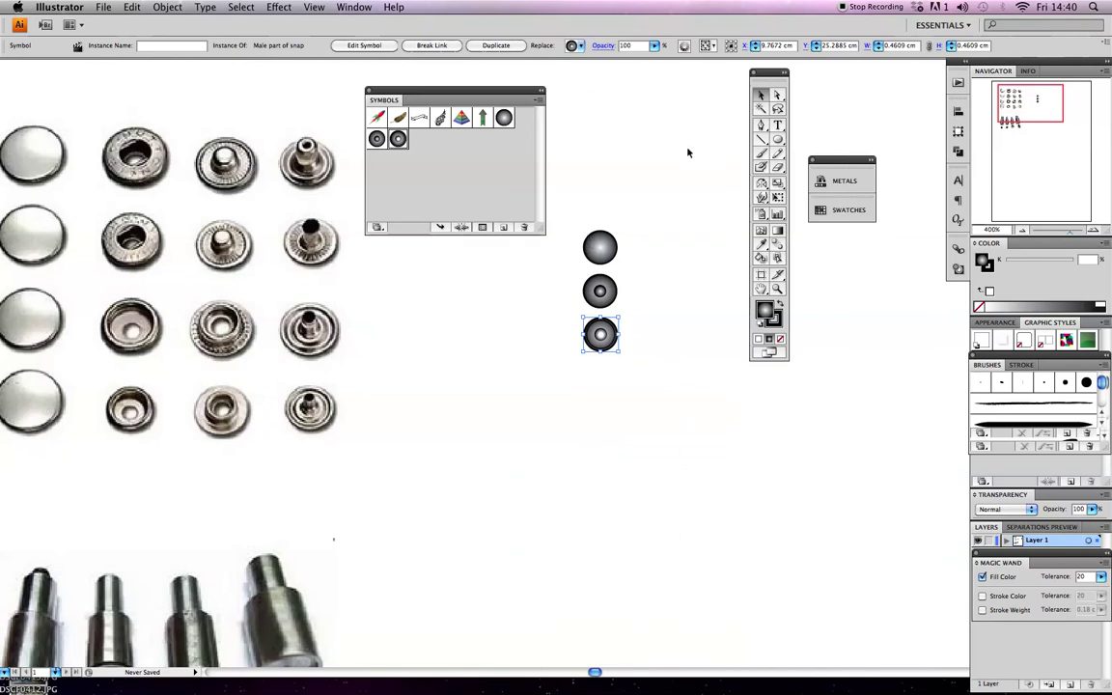
Move the Symbols panel aside, then move the snap cap away from the other snaps and copy it into a vertical column of four
click(779, 289)
click(559, 252)
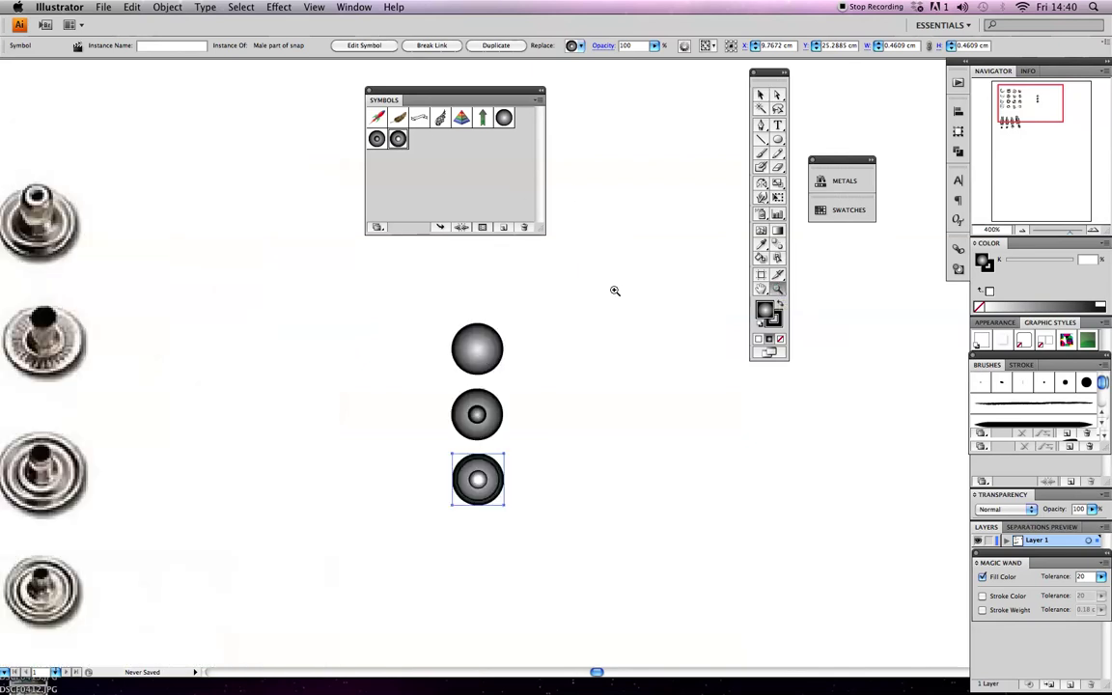
click(431, 384)
drag(442, 95, 268, 127)
click(760, 93)
click(571, 265)
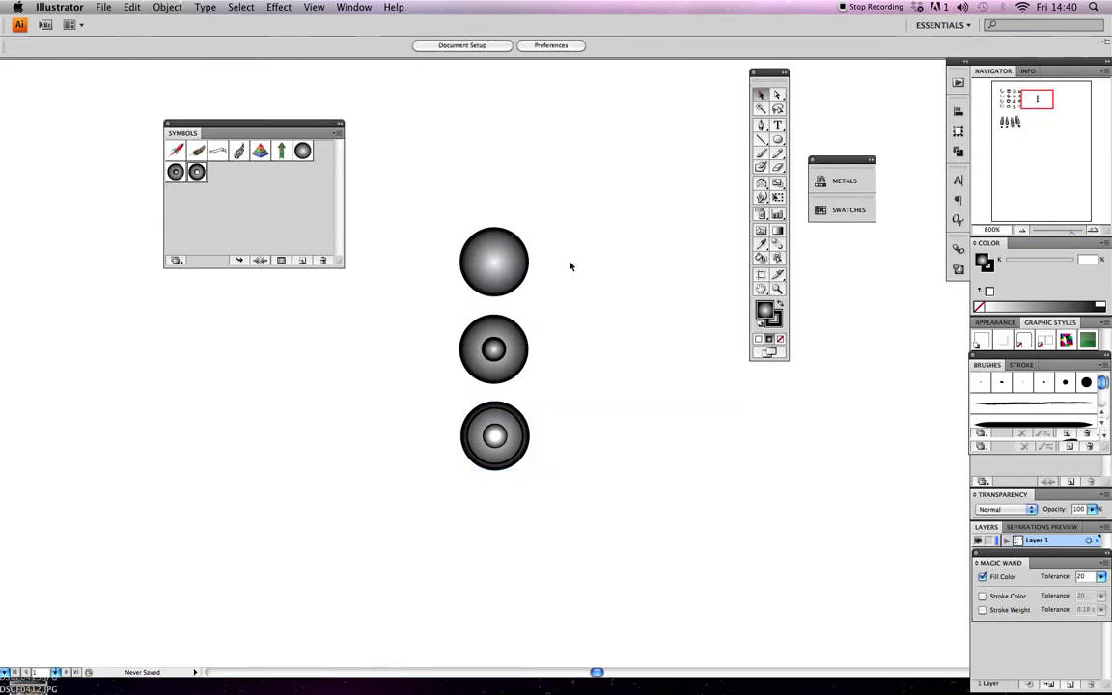
click(498, 269)
scroll(663, 251, right, 3)
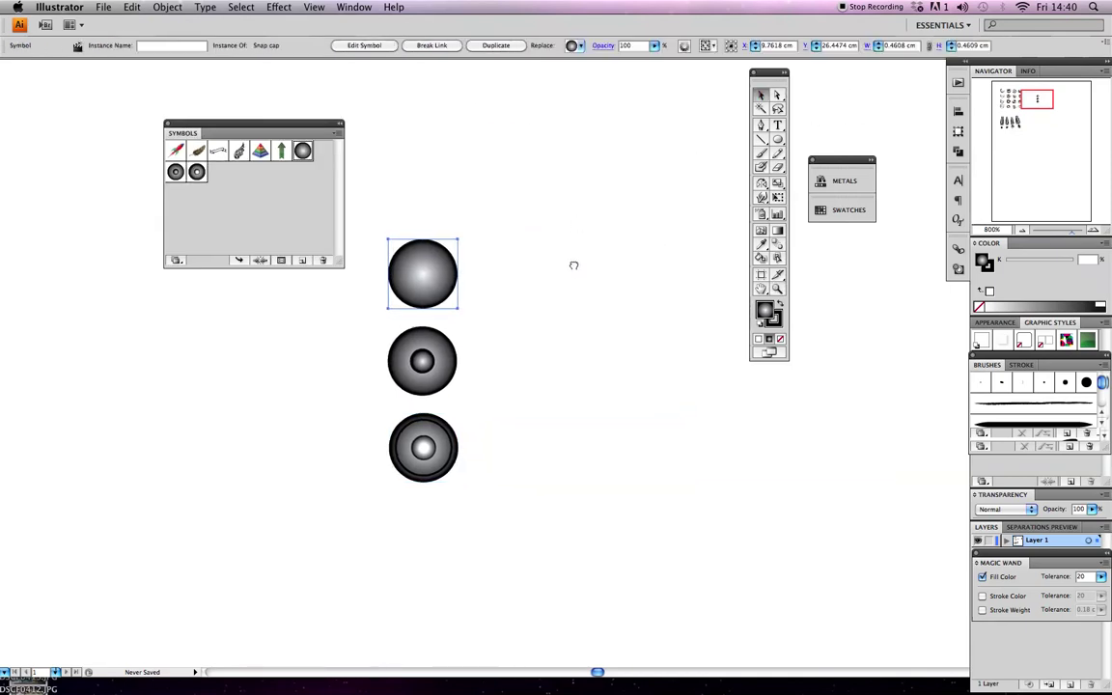
drag(422, 274, 662, 487)
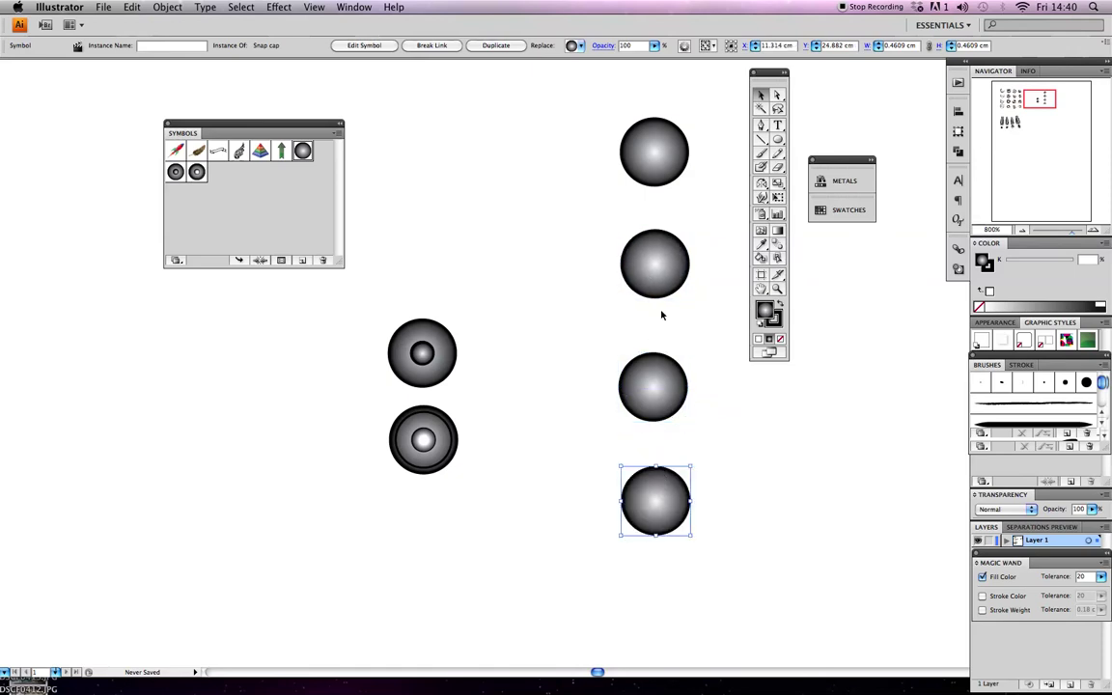
Align the four snap caps on their horizontal centres and move the Tools panel clear of the artwork
drag(597, 98, 702, 558)
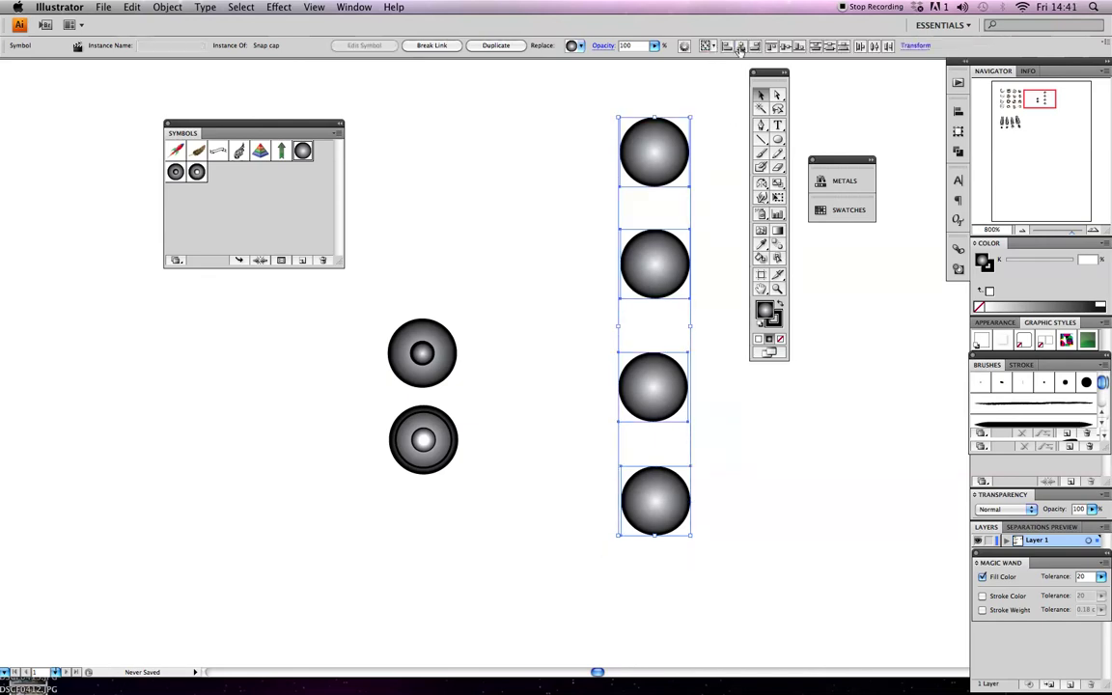
drag(762, 71, 880, 282)
click(801, 331)
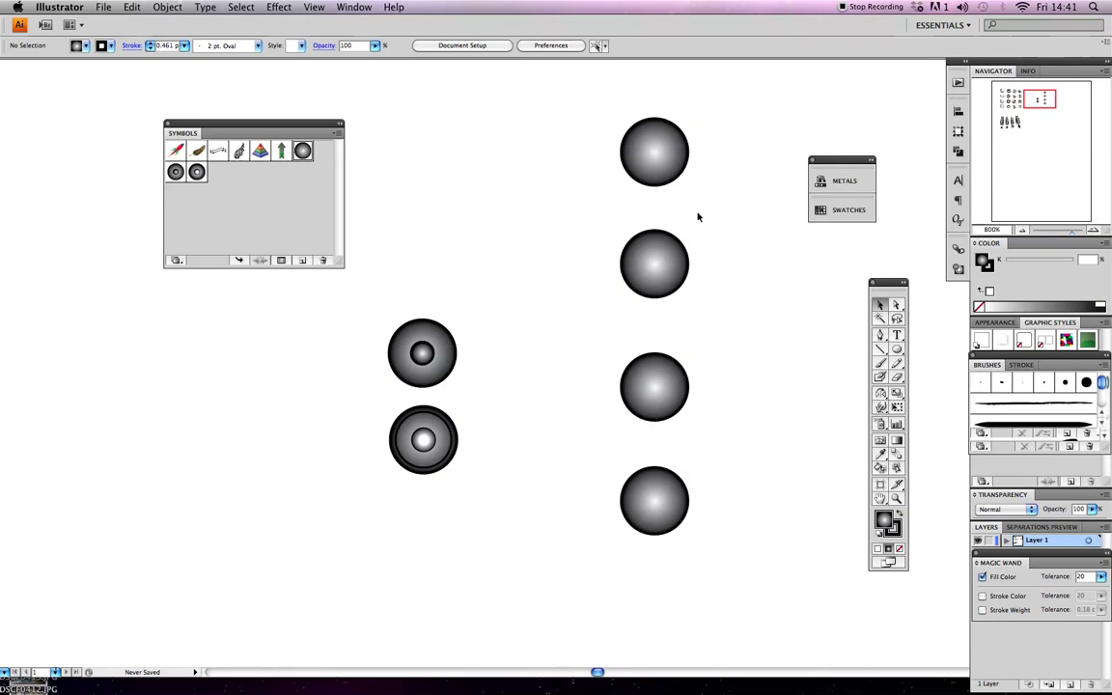
click(662, 156)
click(664, 270)
click(657, 395)
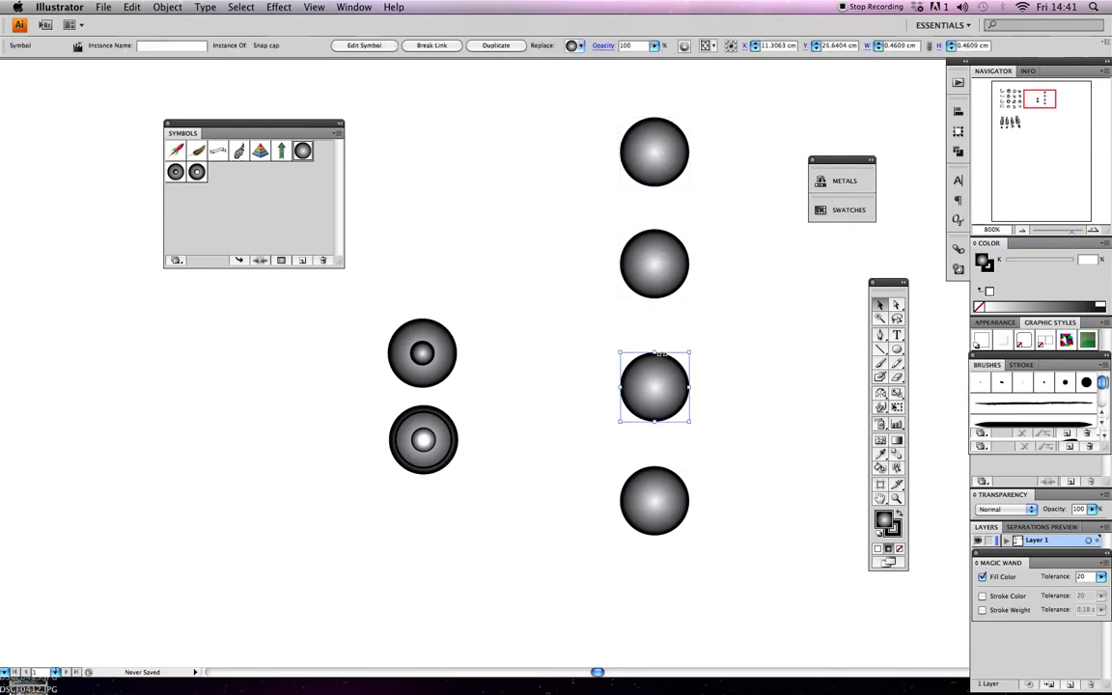
click(743, 169)
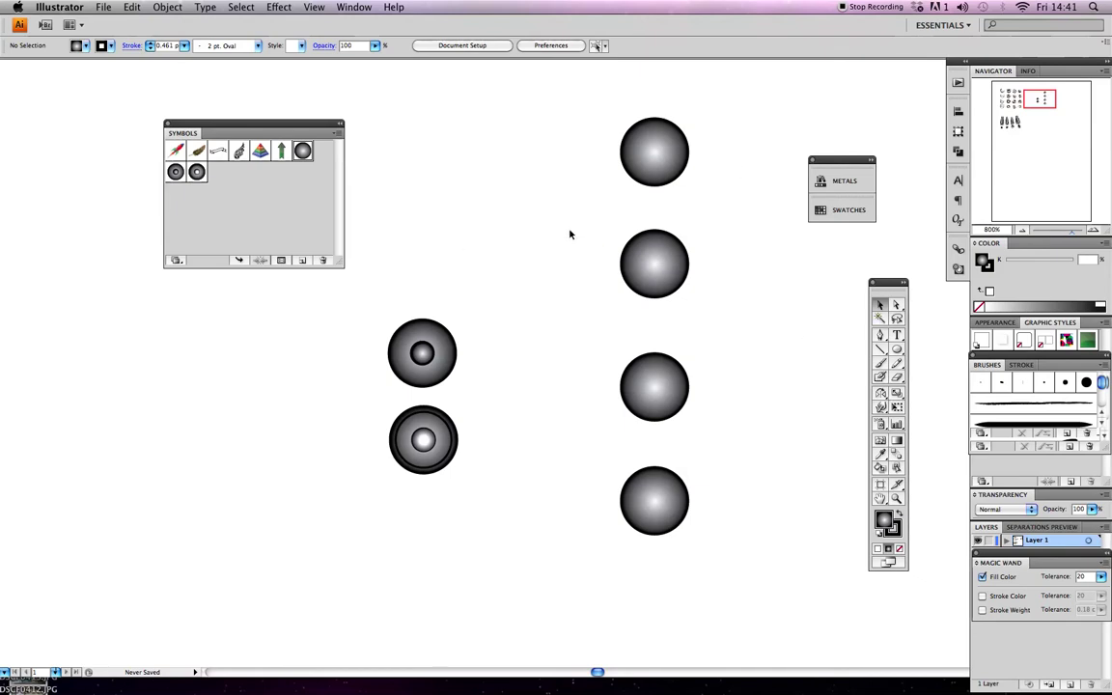
Open the Snap cap symbol definition for editing from the topmost cap in the column
click(896, 497)
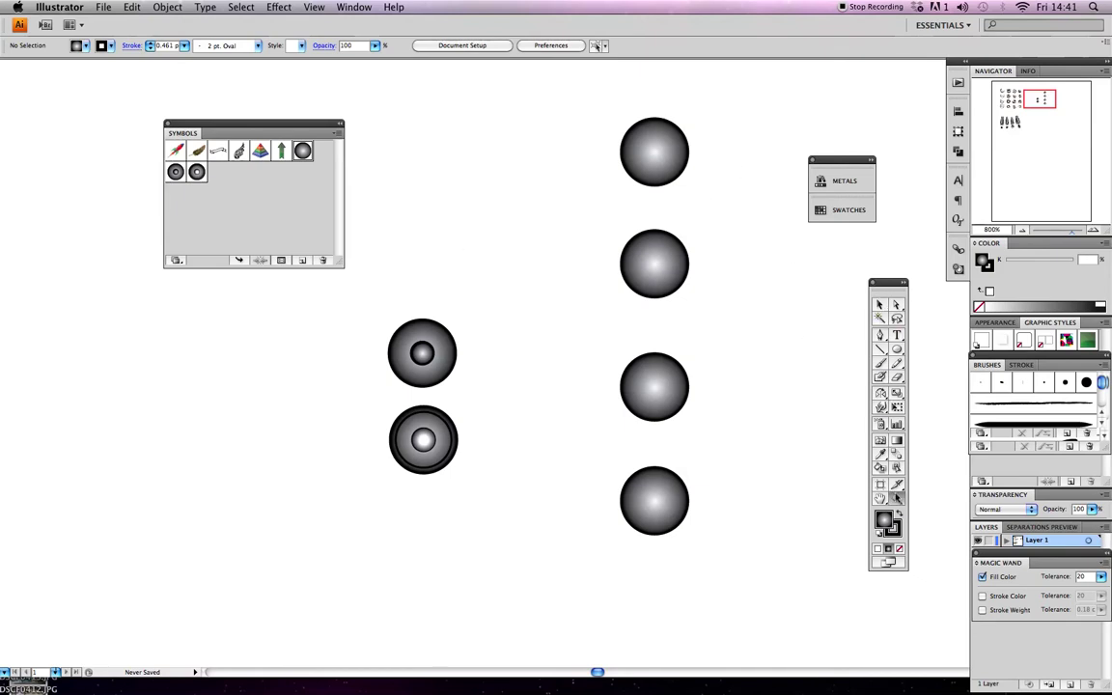
click(665, 168)
click(502, 390)
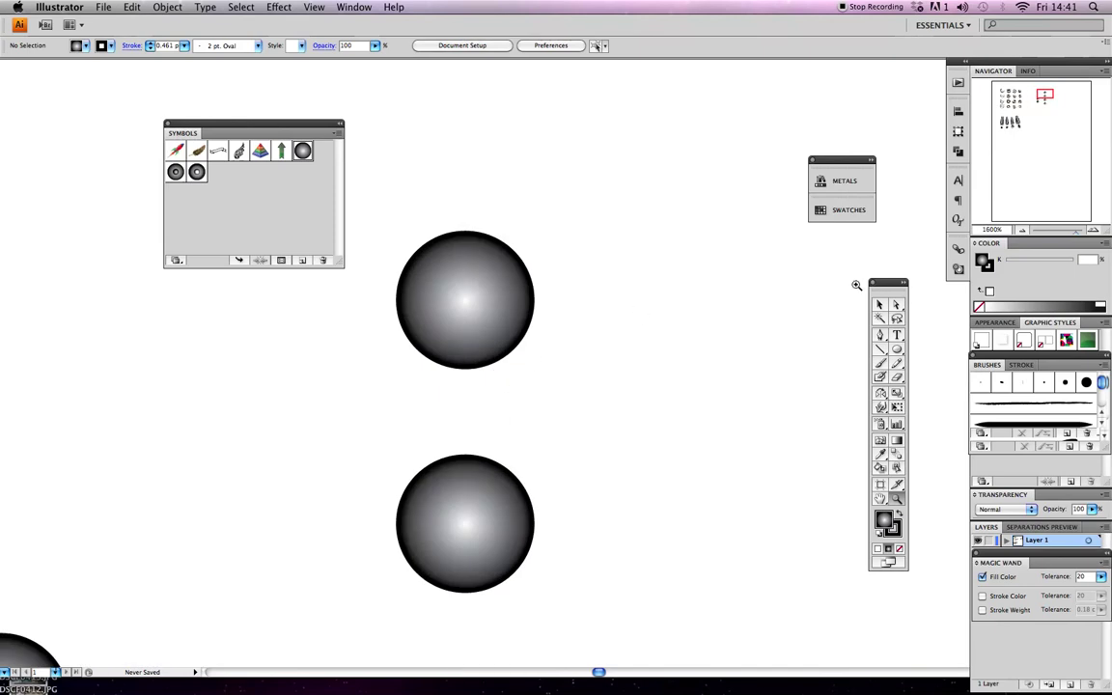
click(880, 305)
click(514, 338)
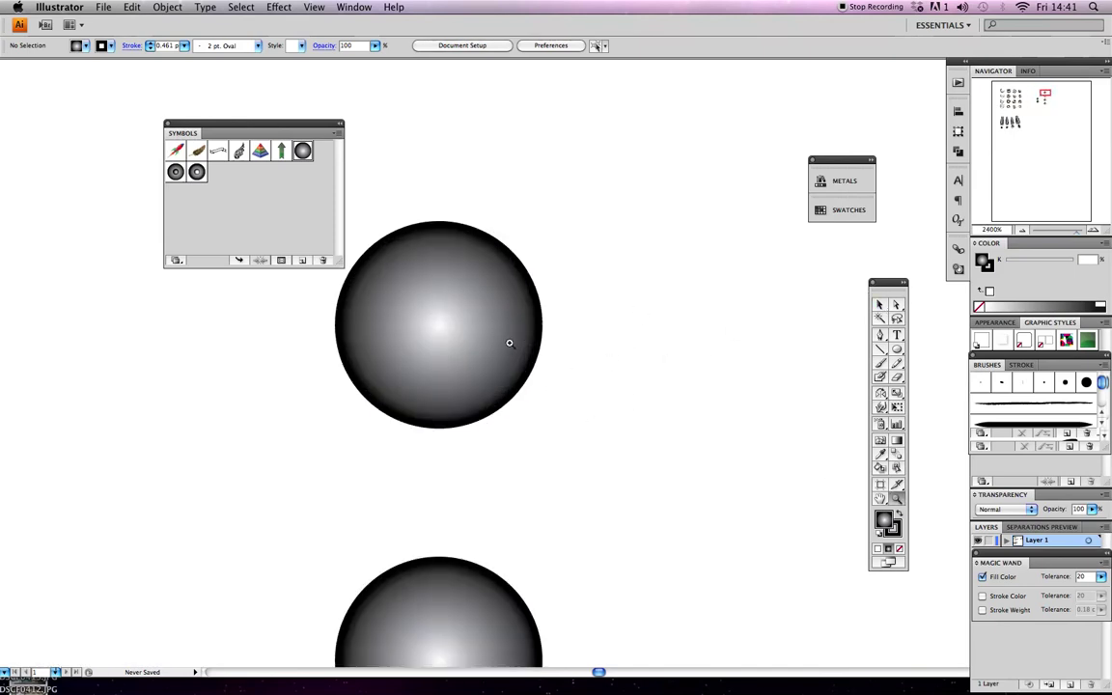
drag(491, 365, 588, 489)
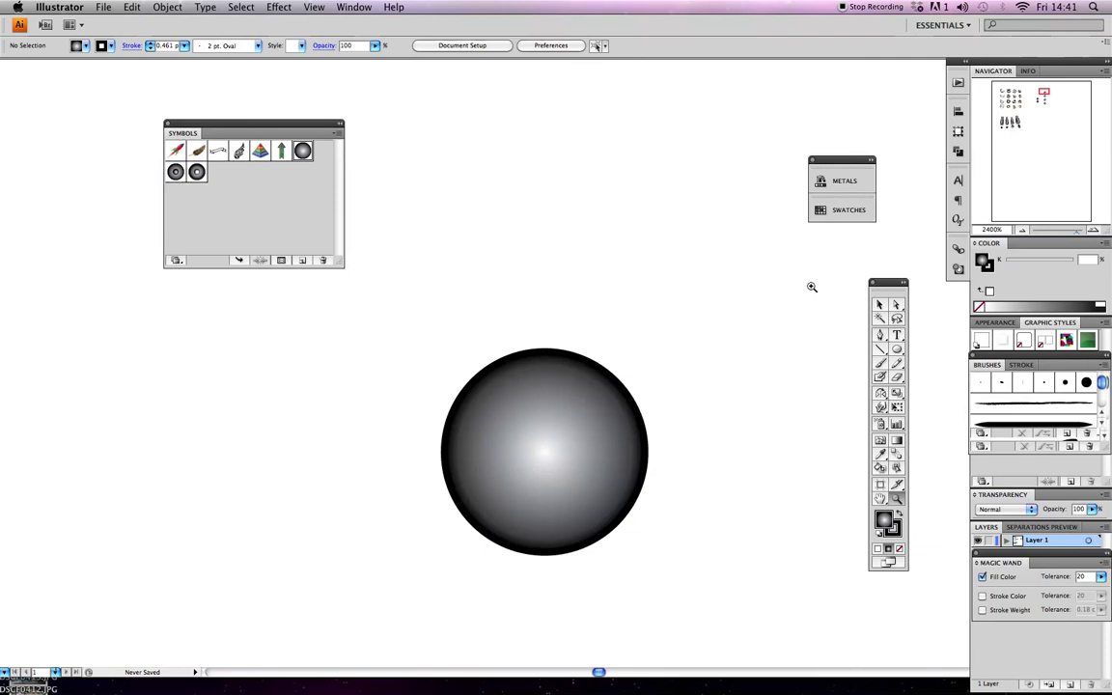
click(879, 305)
click(553, 373)
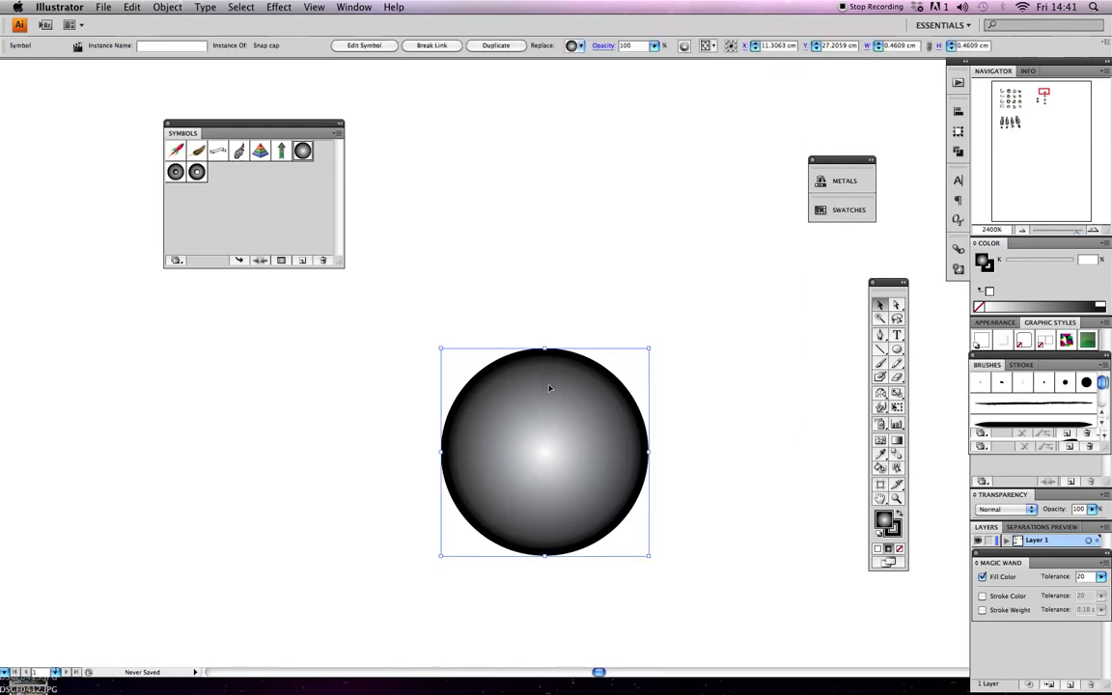
double_click(549, 388)
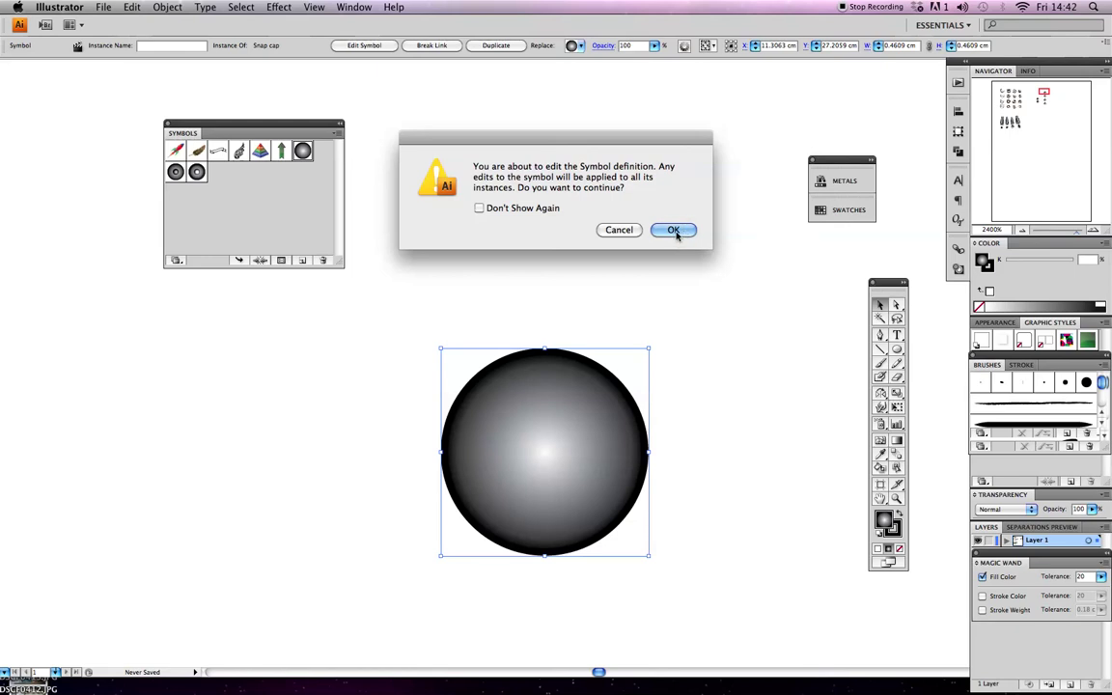
click(675, 232)
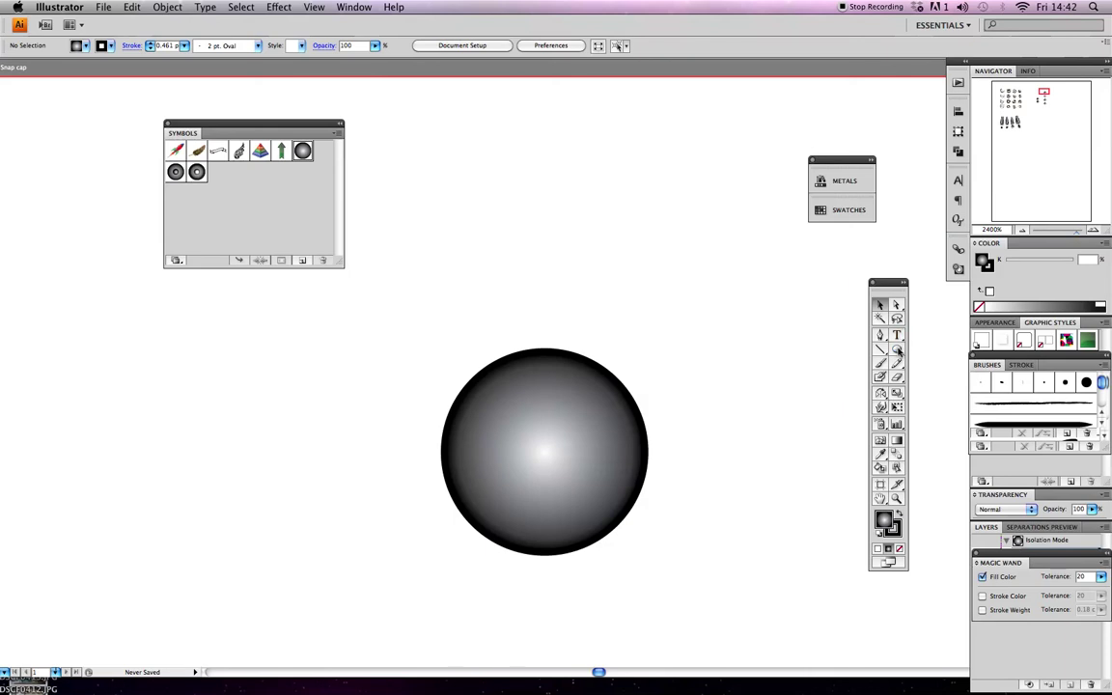
Draw an unfilled circle about 0.26 cm wide inside the cap and align both circles on their horizontal centres
drag(897, 349, 928, 384)
drag(541, 451, 603, 510)
click(879, 305)
key(slash)
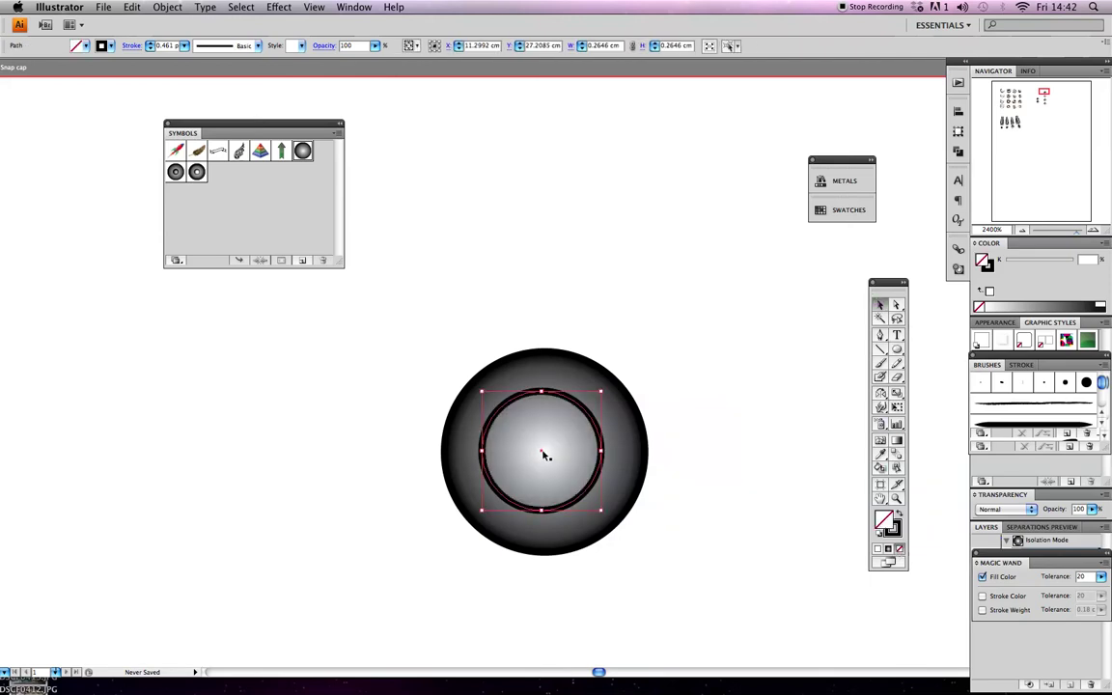
drag(412, 310, 665, 578)
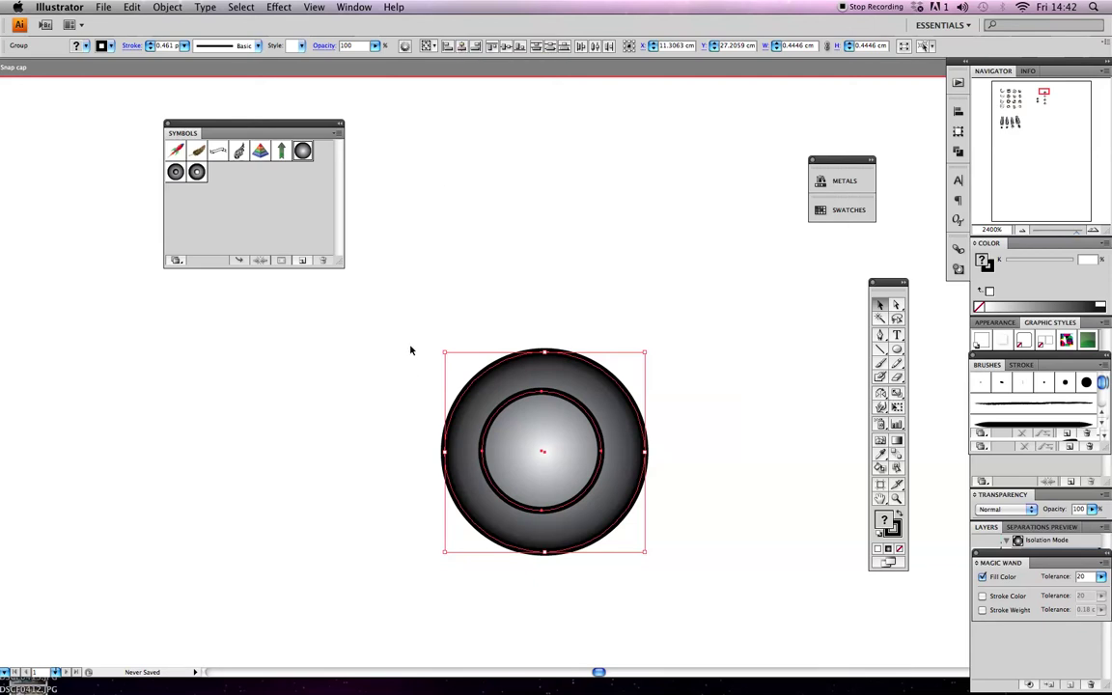
click(463, 47)
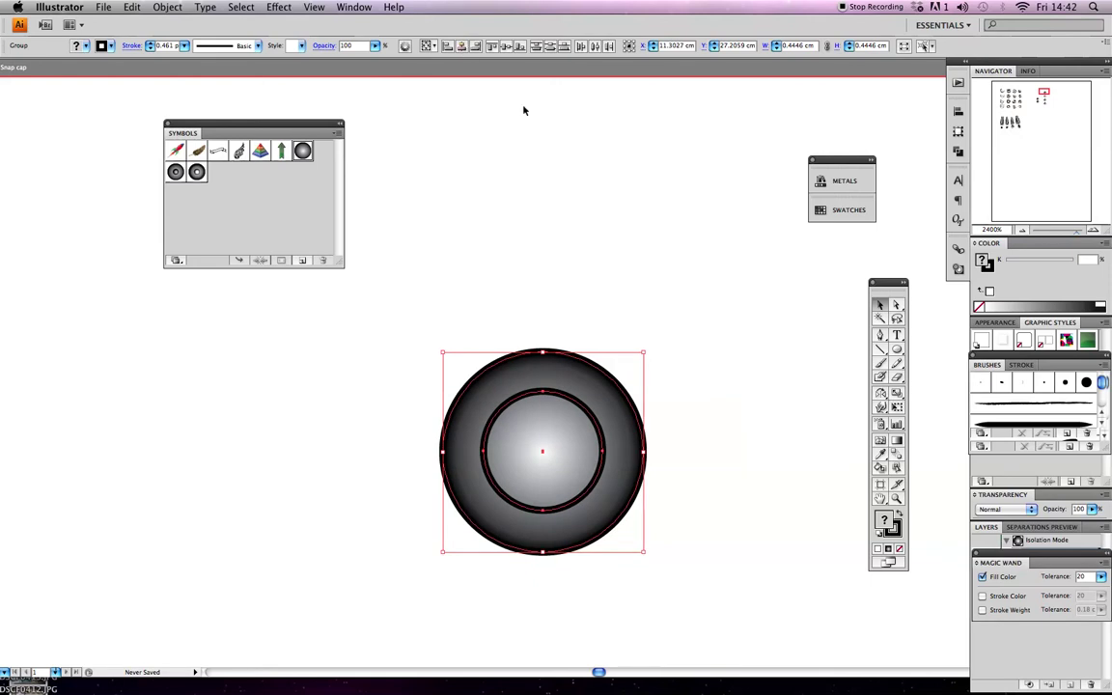
Add 6 pt Myriad Pro type along the path of the cap's inner circle, reading "smiths"
click(807, 299)
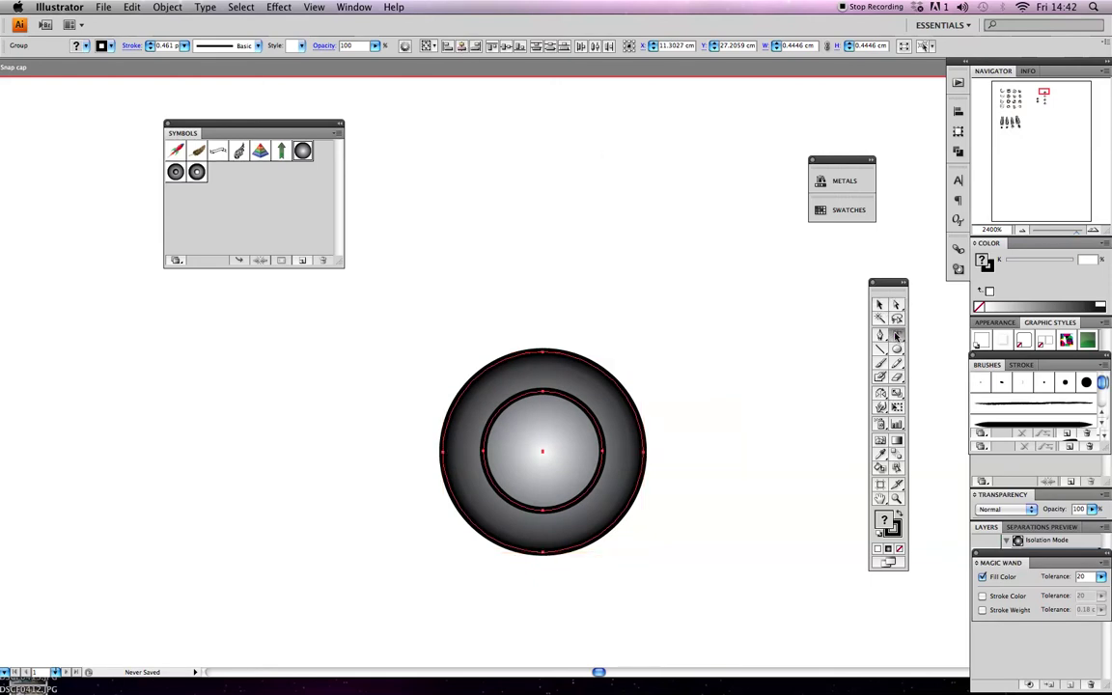
click(896, 335)
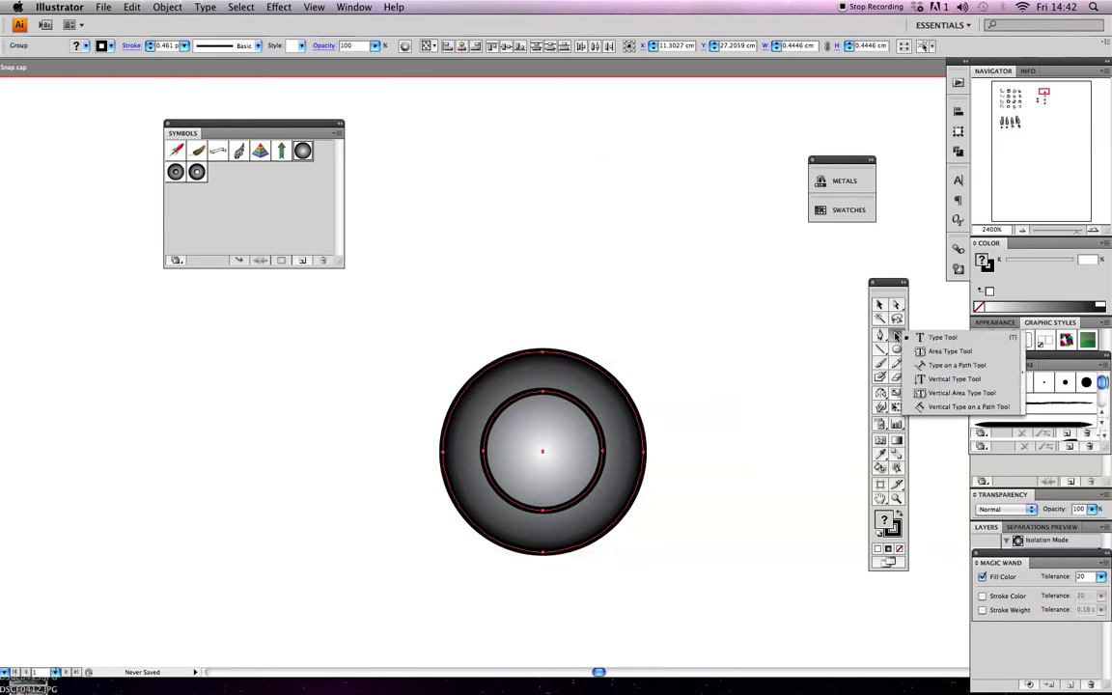
click(929, 367)
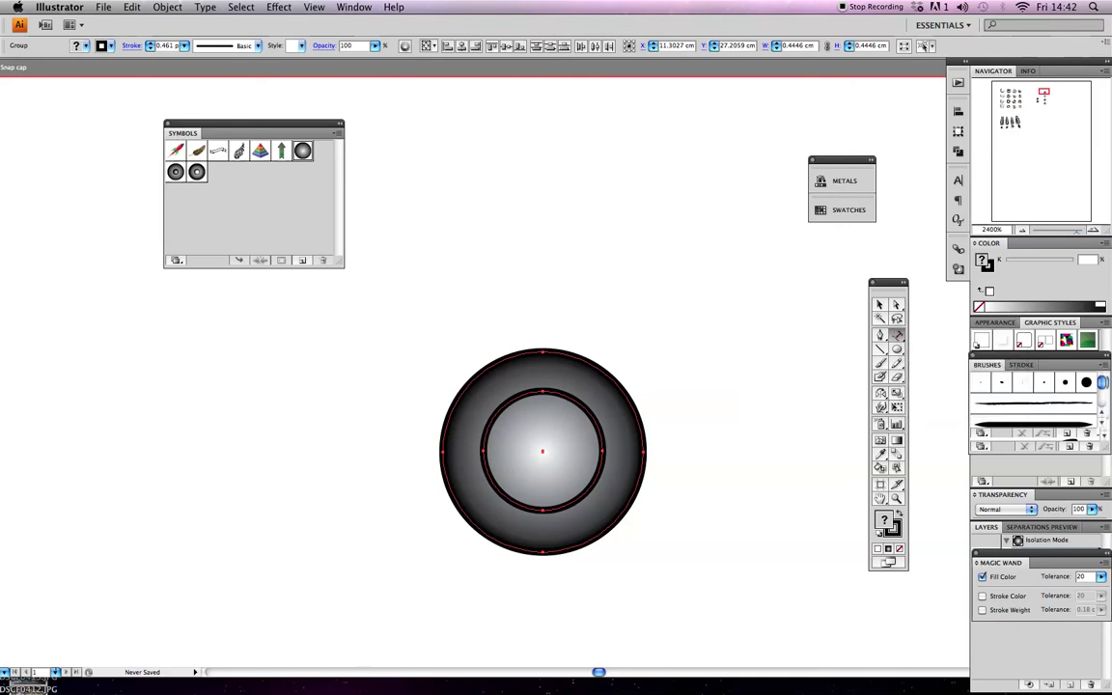
click(486, 425)
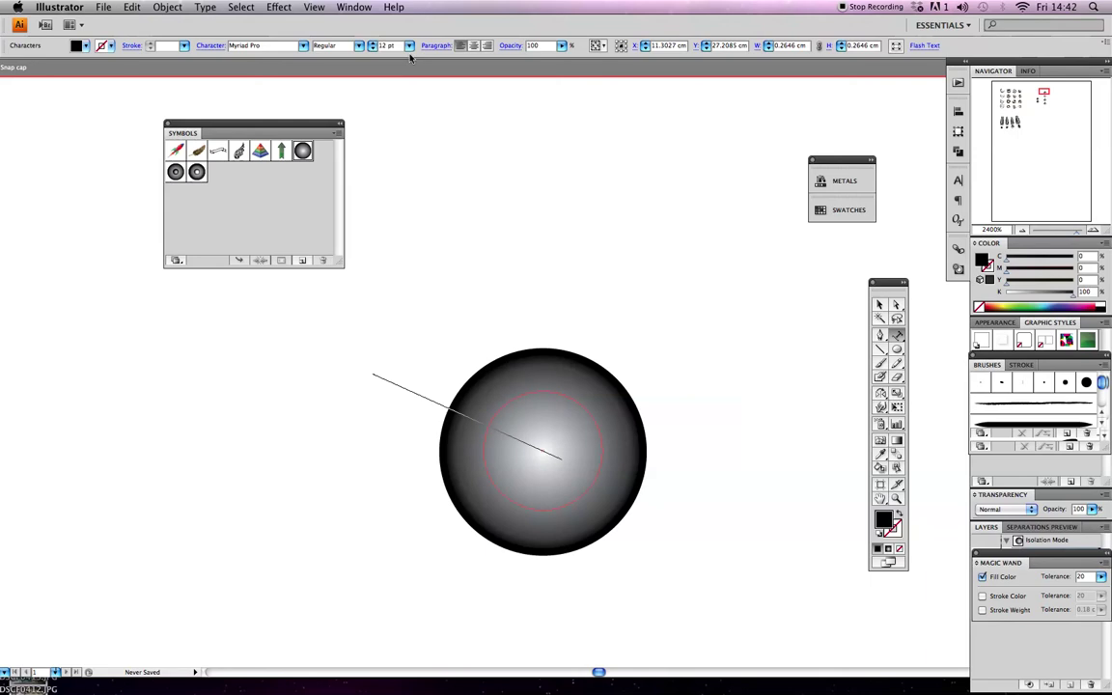
click(371, 45)
mouse_move(401, 9)
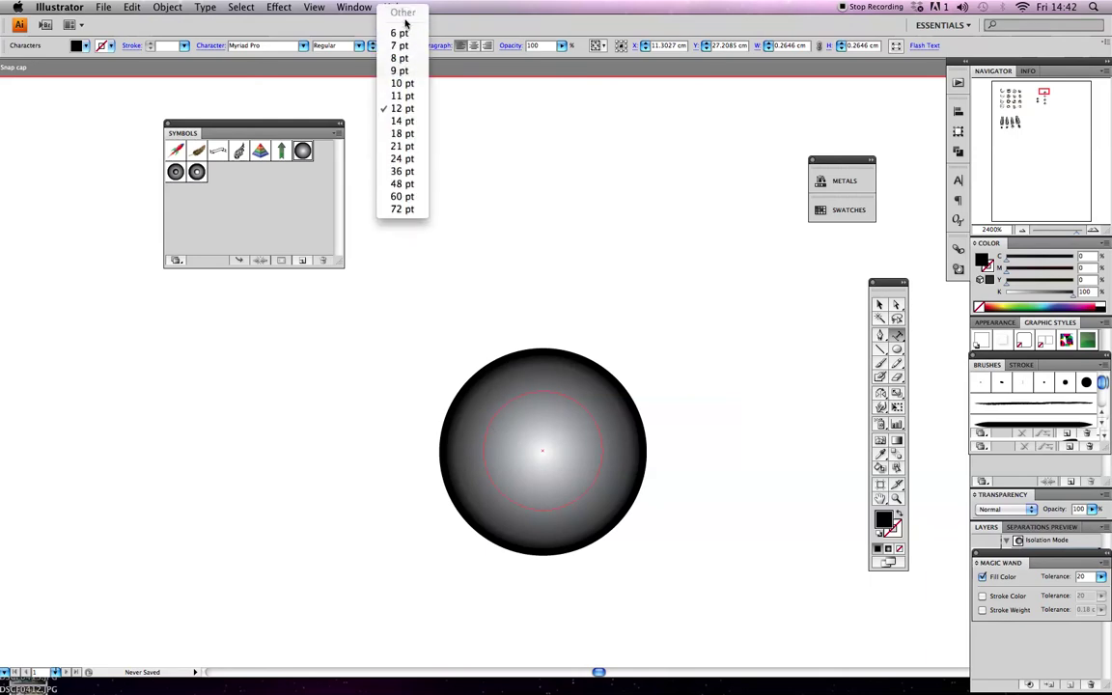
click(402, 33)
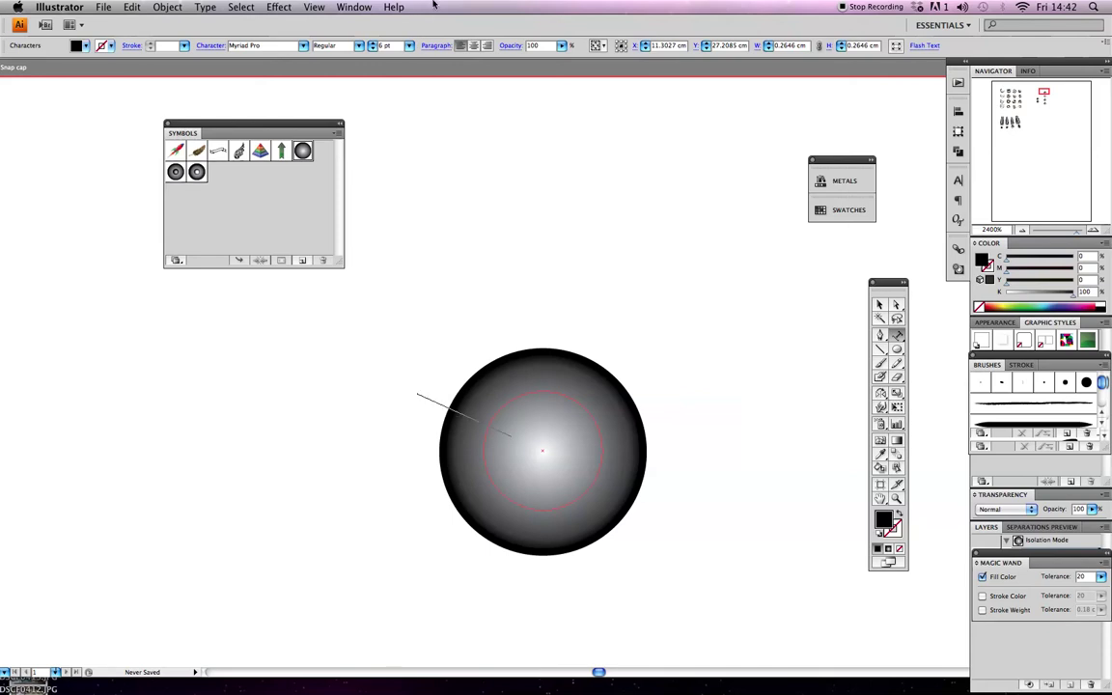
text(smil)
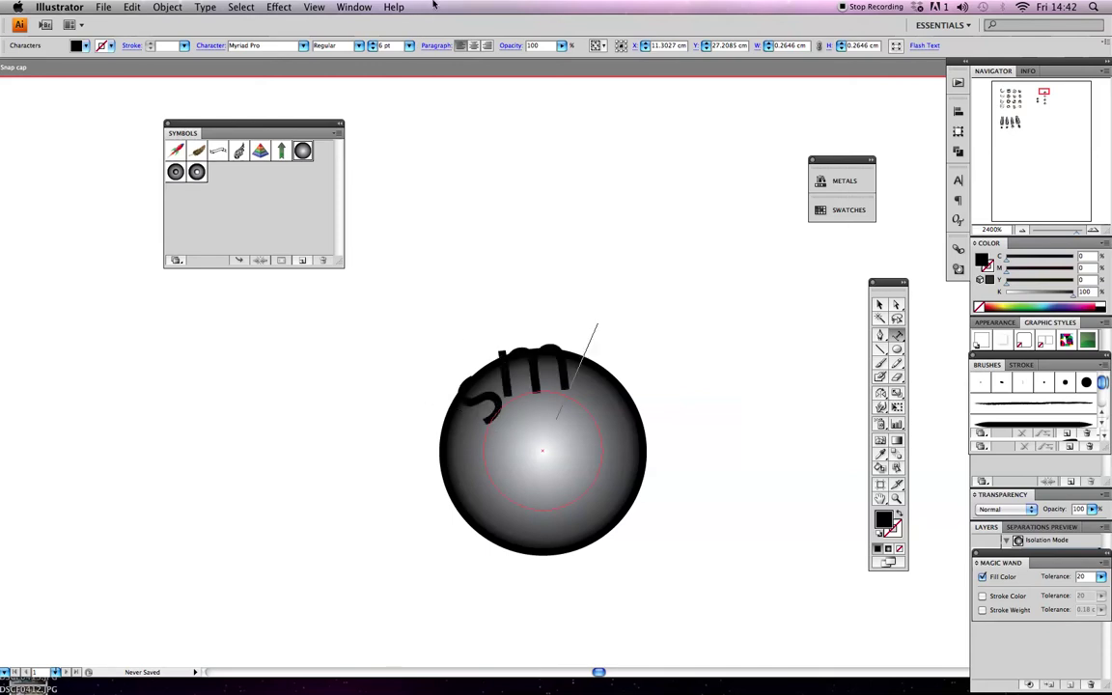
text(in)
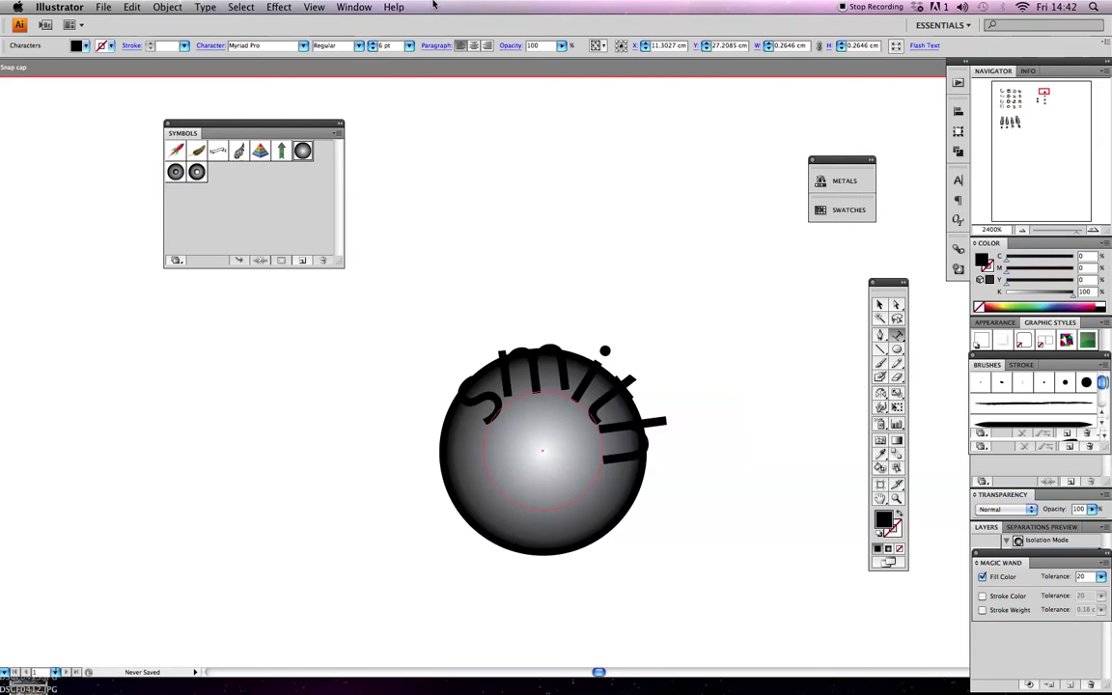
text(s)
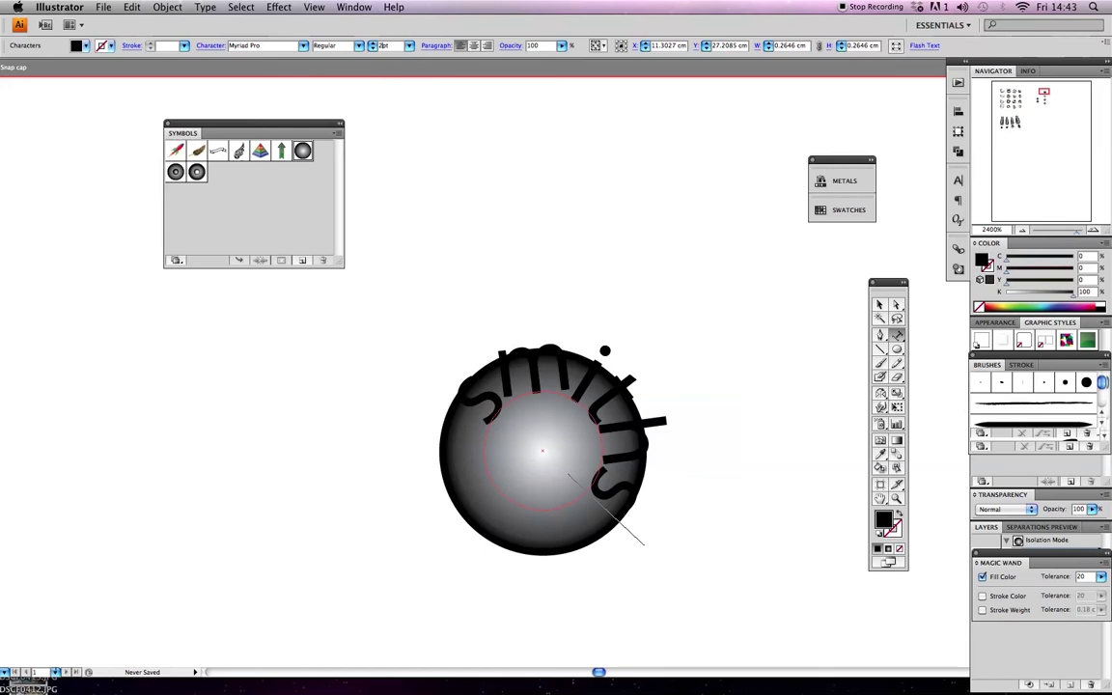
Set the whole "smiths" path text to 2 pt and finish editing the text
key(super+a)
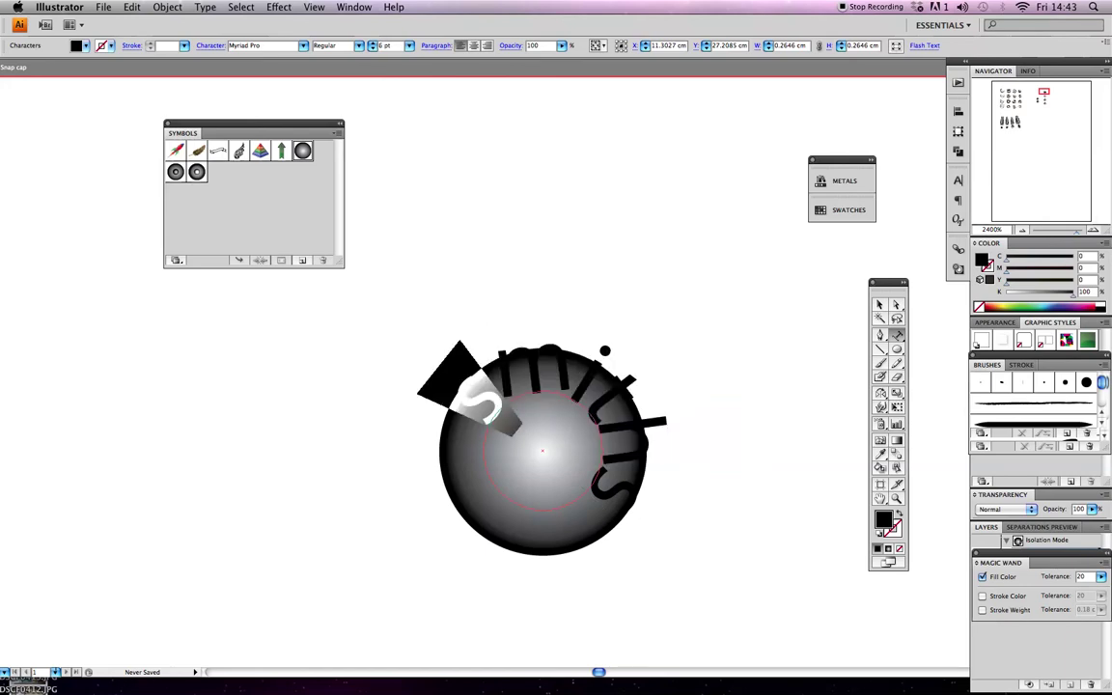
click(409, 50)
click(411, 30)
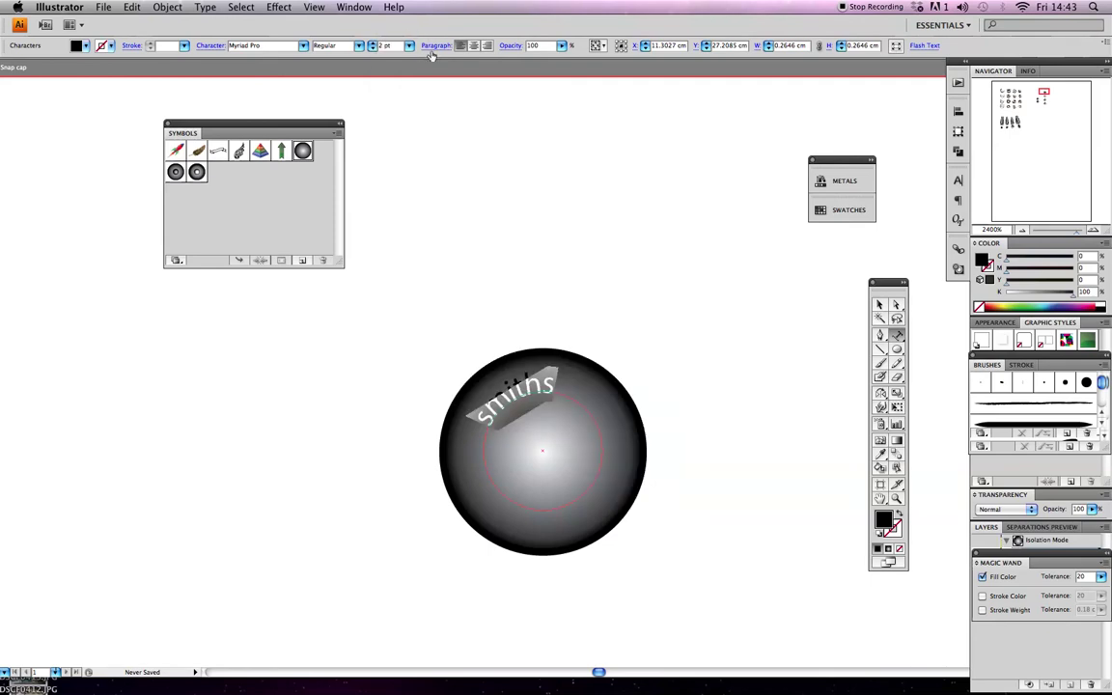
key(Escape)
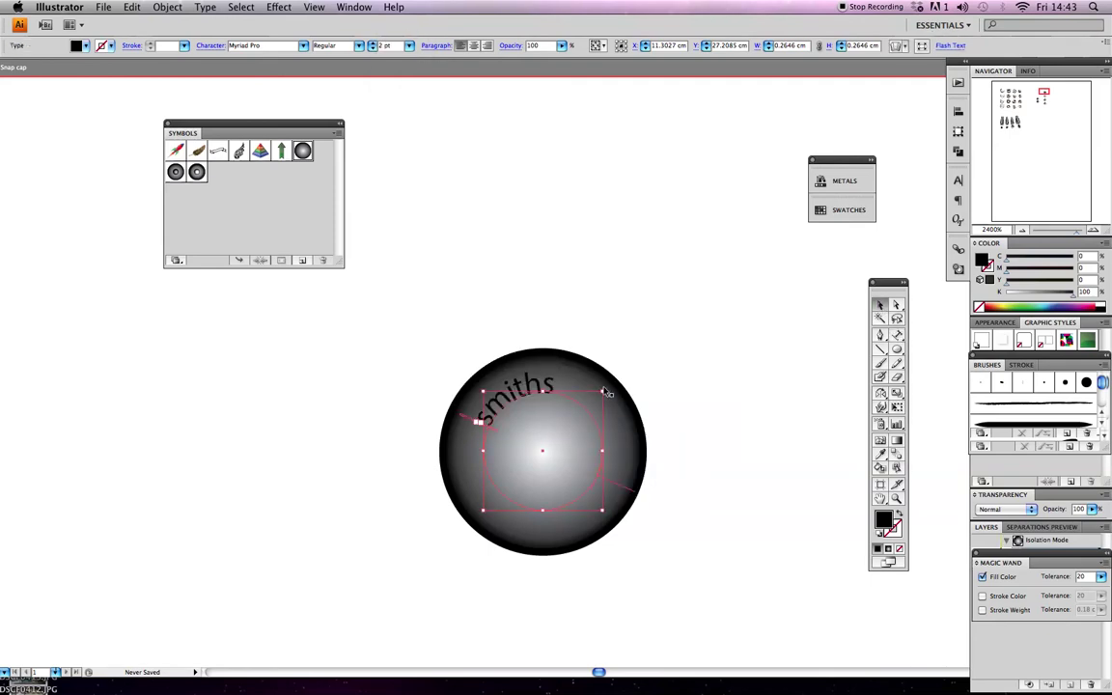
Rotate the "smiths" lettering until it is centred along the cap's upper edge, and leave symbol editing
drag(599, 387, 614, 421)
click(787, 317)
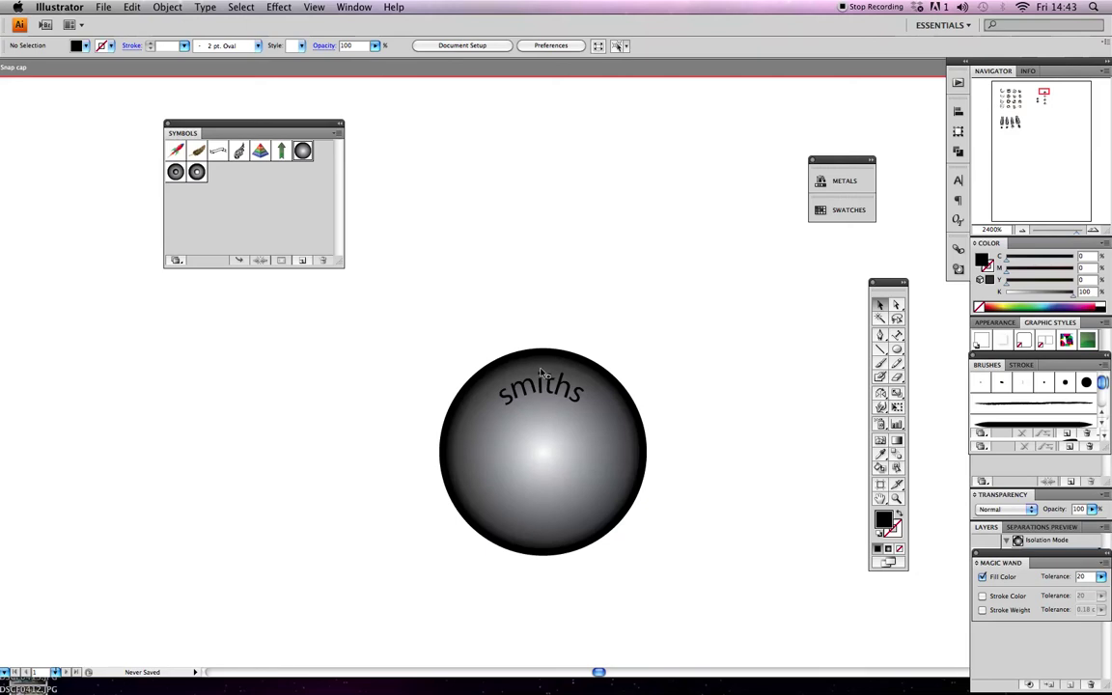
double_click(639, 218)
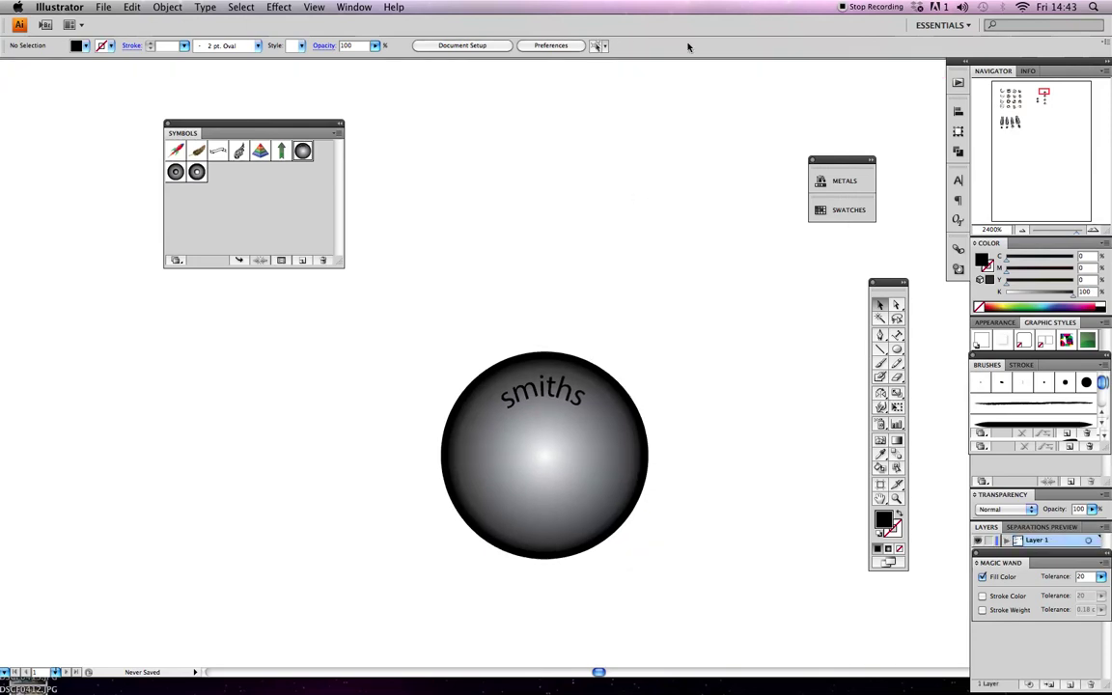
Examine the column of snap caps to check the lettering on every instance
key(super+minus)
key(super+minus)
key(super+minus)
scroll(630, 476, down, 1)
scroll(630, 477, up, 4)
click(509, 479)
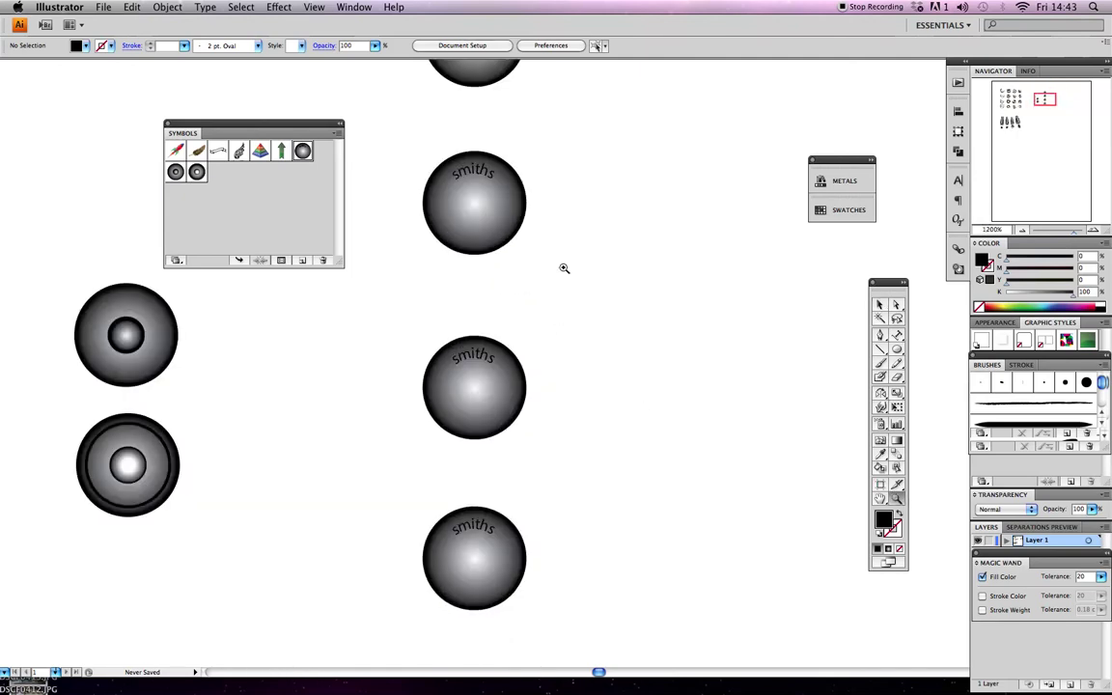
scroll(491, 218, up, 5)
scroll(491, 218, left, 1)
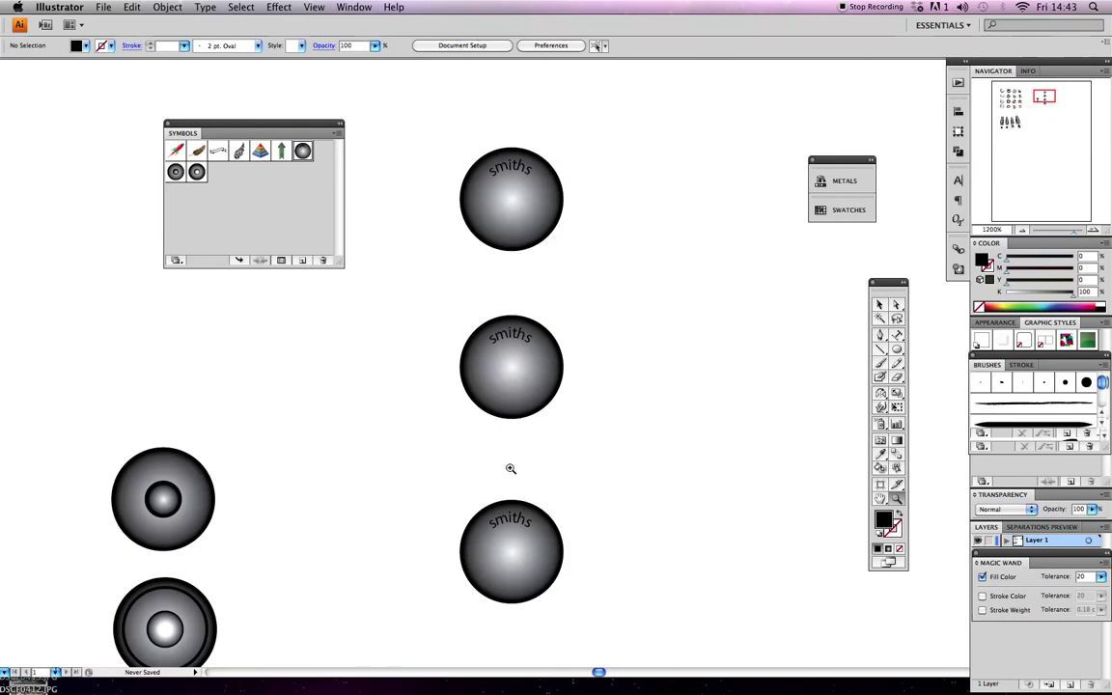
scroll(509, 466, down, 4)
scroll(518, 425, down, 4)
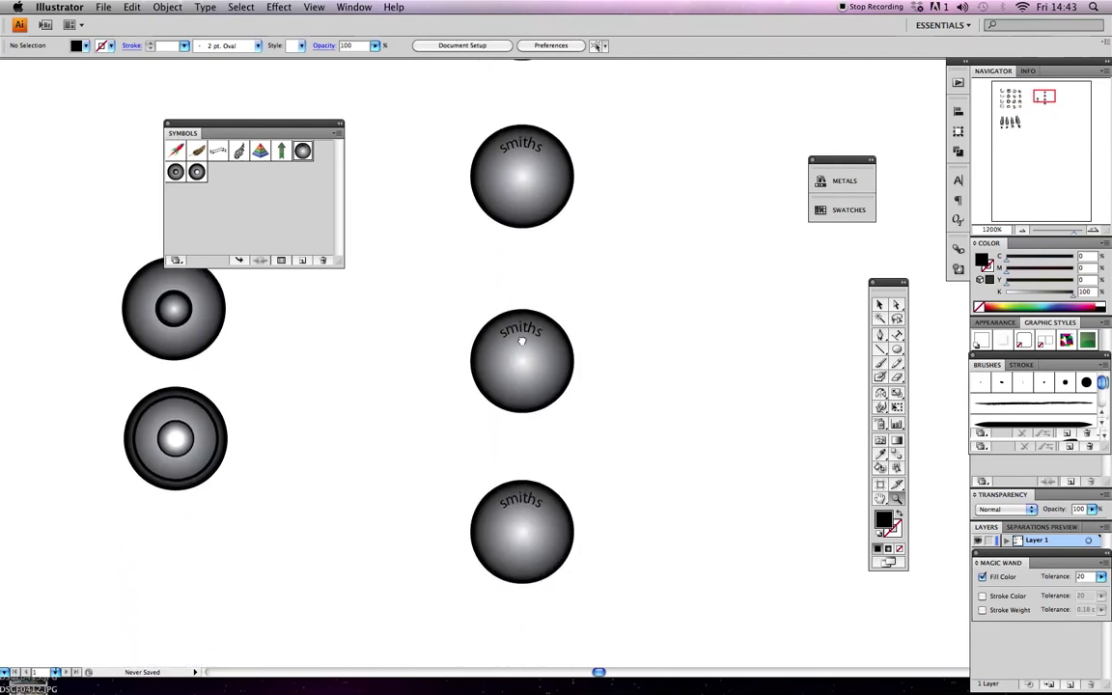
scroll(541, 368, up, 5)
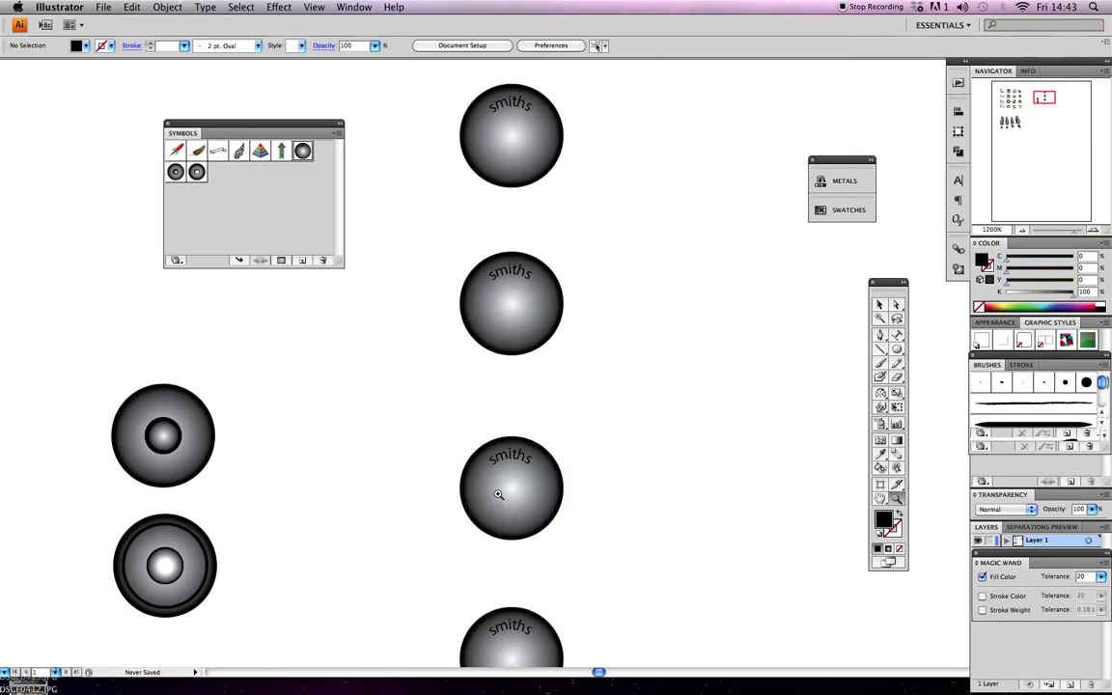
Move the female snap part to the right of the snap caps and copy it into a vertical column of four
click(879, 305)
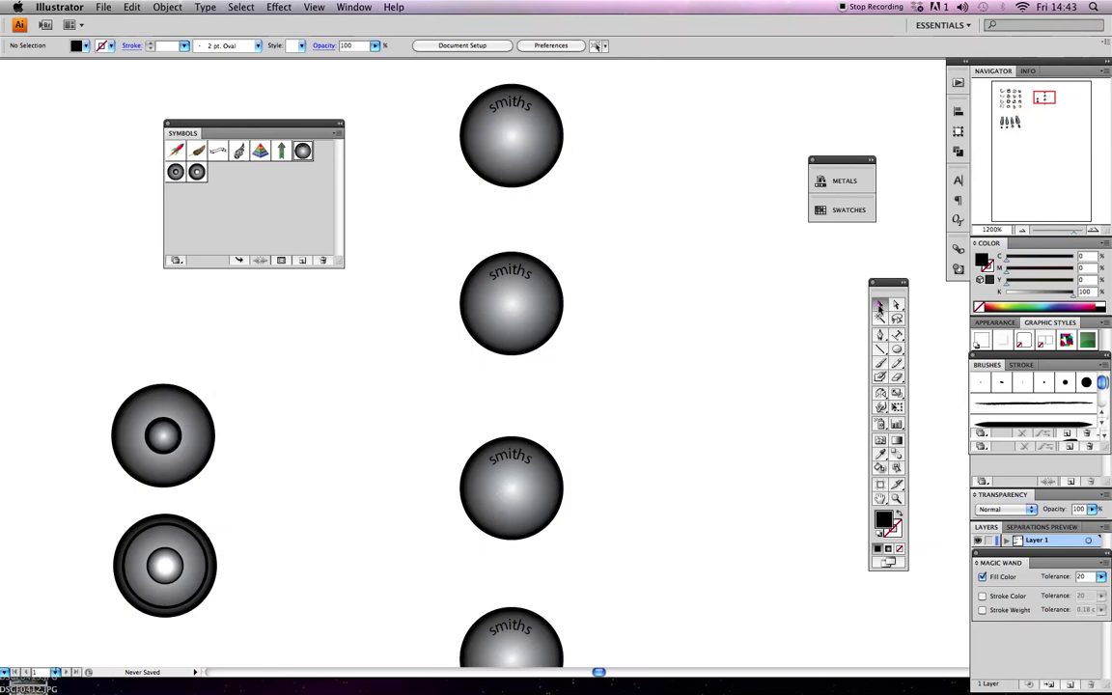
click(190, 429)
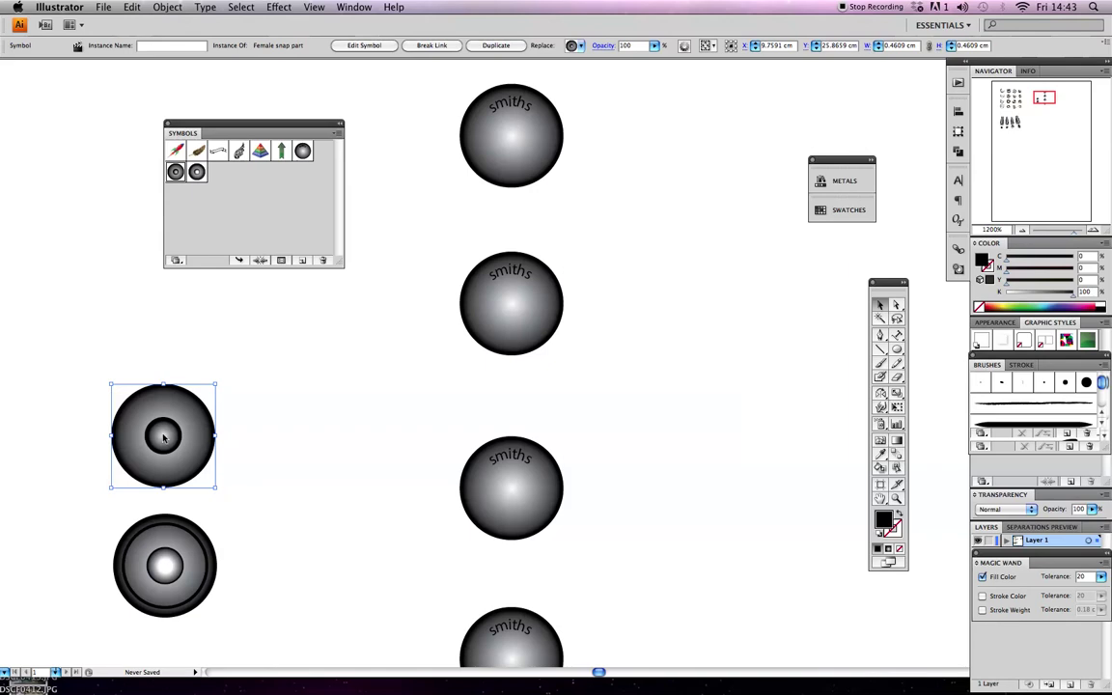
drag(684, 119, 695, 618)
drag(750, 322, 678, 344)
click(634, 177)
Examine the photographed snap fasteners for the markings on their metal rims and compare them with the drawn symbols
click(898, 499)
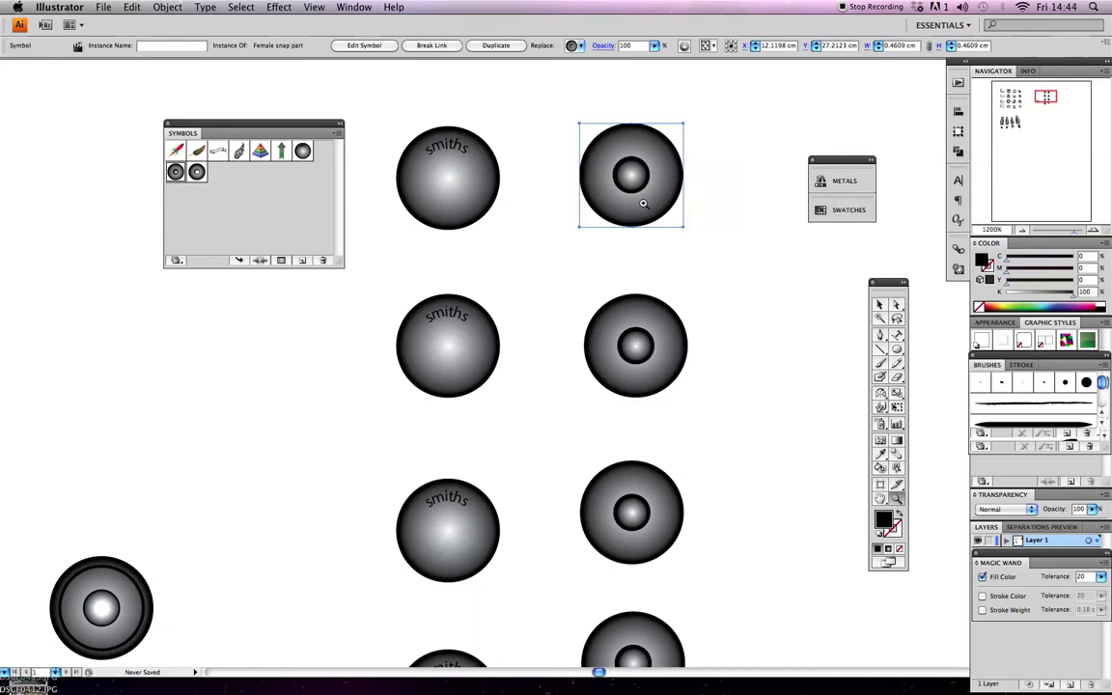
click(645, 213)
scroll(373, 325, left, 8)
scroll(373, 325, left, 5)
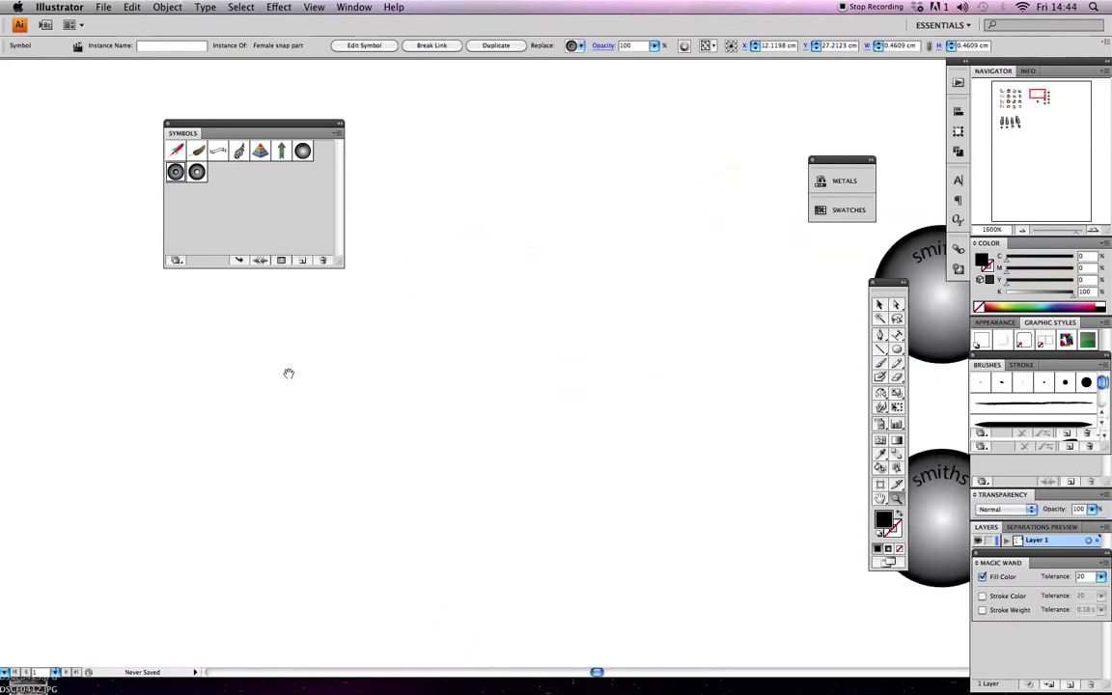
key(super+minus)
key(super+minus)
key(super+minus)
key(super+minus)
key(super+minus)
key(super+minus)
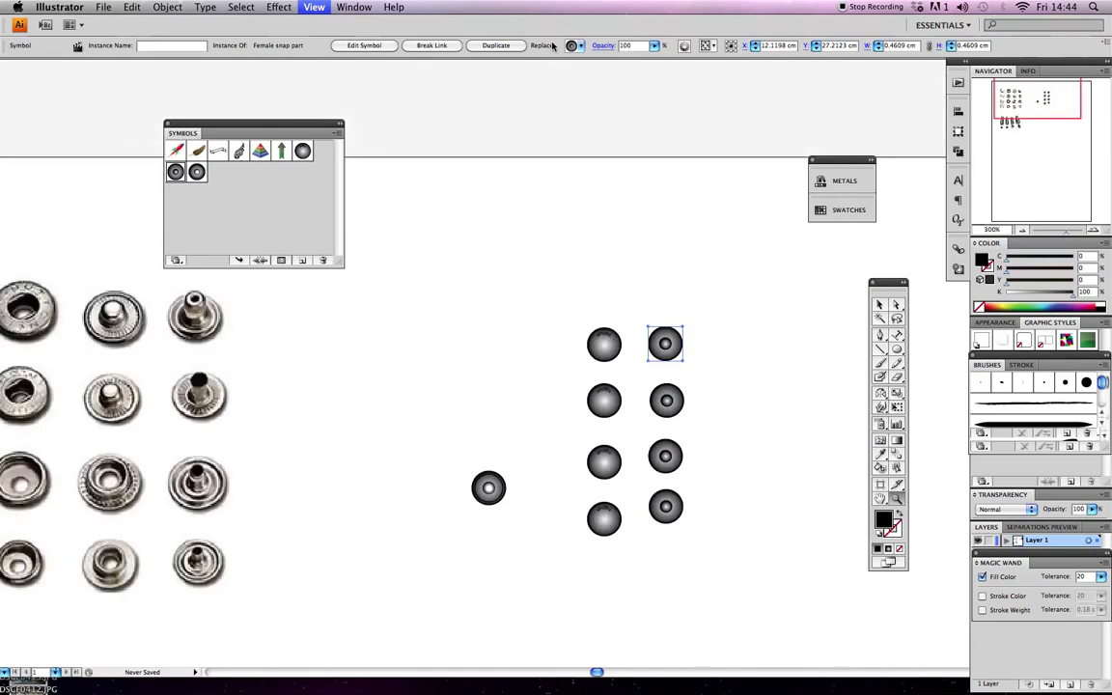
click(258, 349)
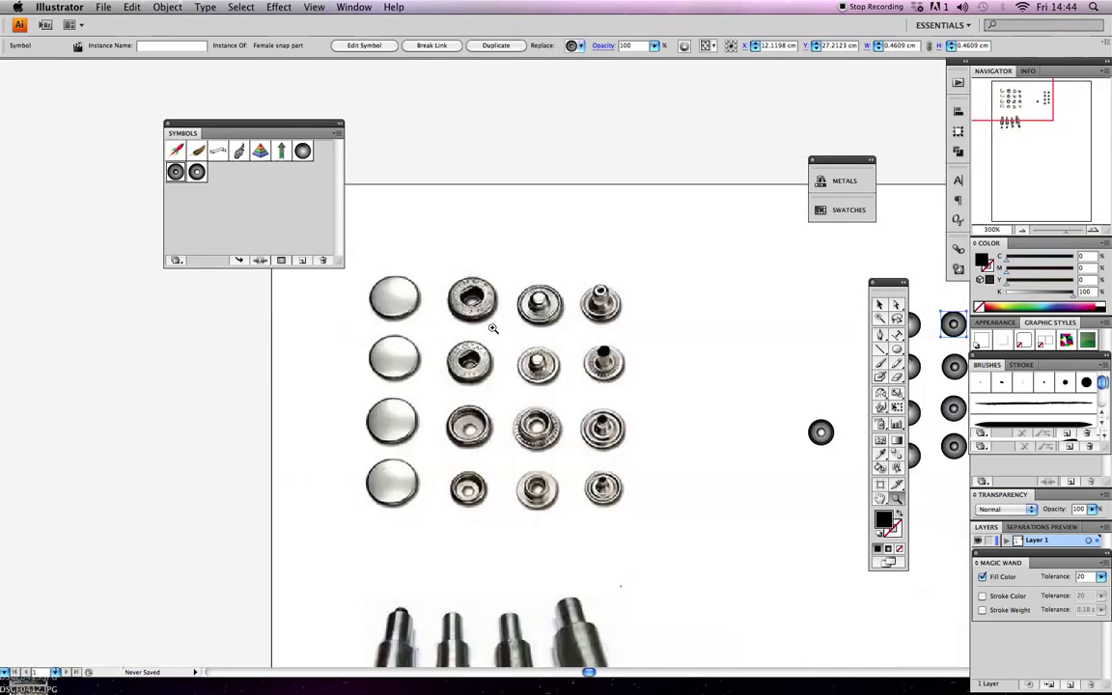
click(435, 296)
click(450, 299)
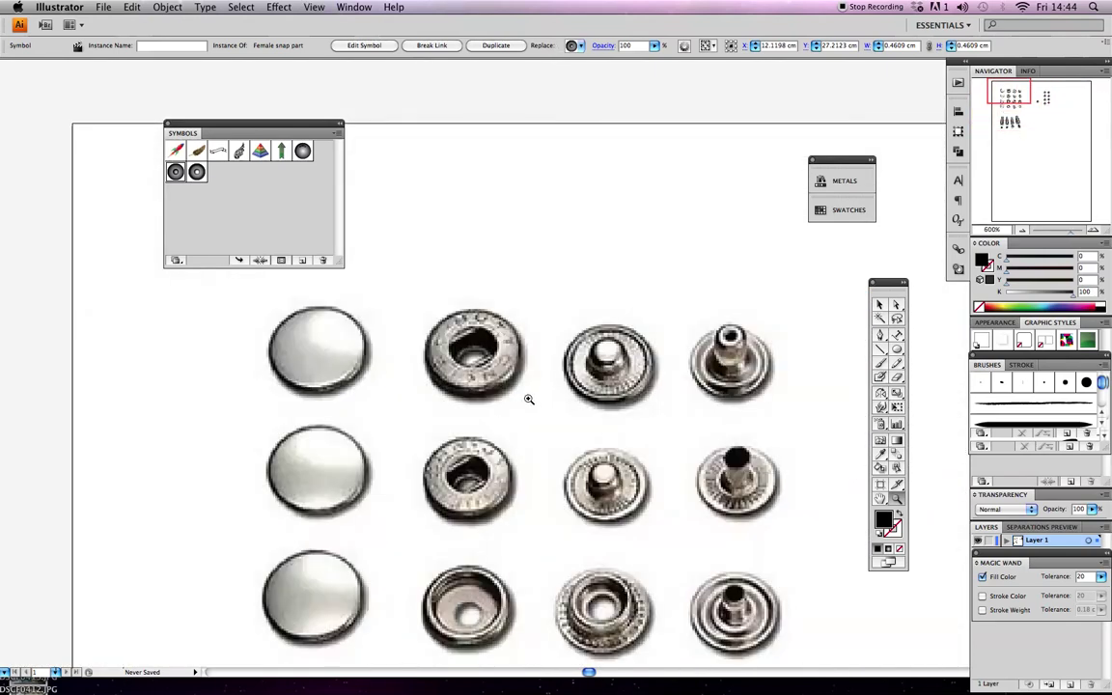
key(super+minus)
key(super+minus)
key(super+minus)
key(super+minus)
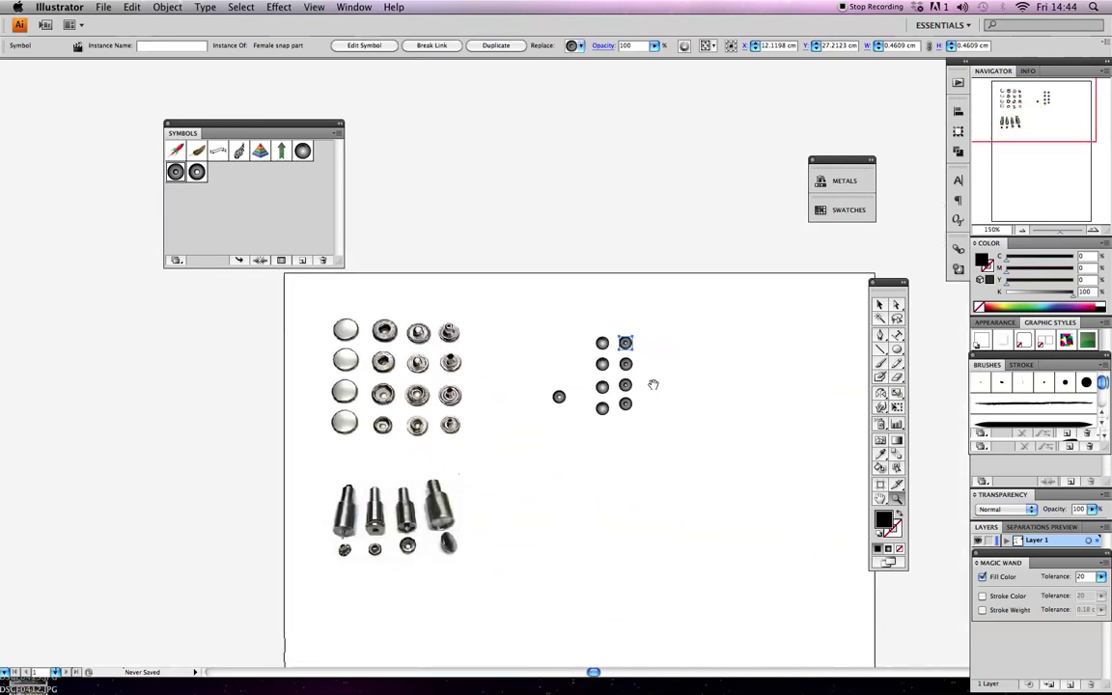
Open the Female snap part symbol definition for editing from the topmost instance in its column
key(super+equal)
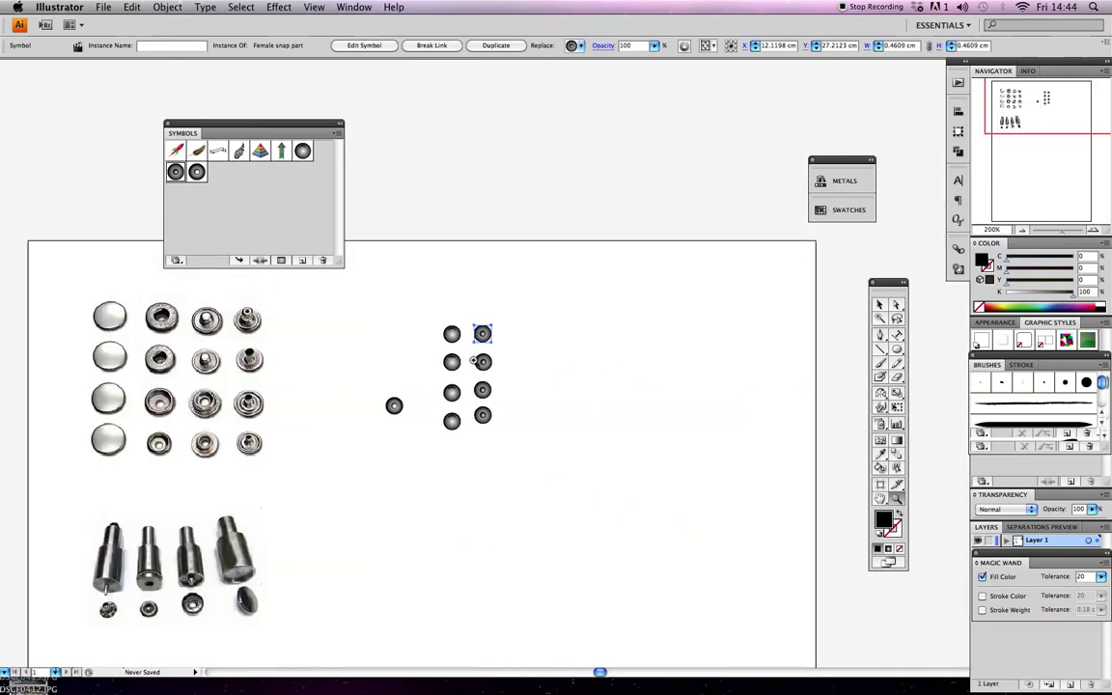
click(471, 359)
click(504, 349)
click(486, 362)
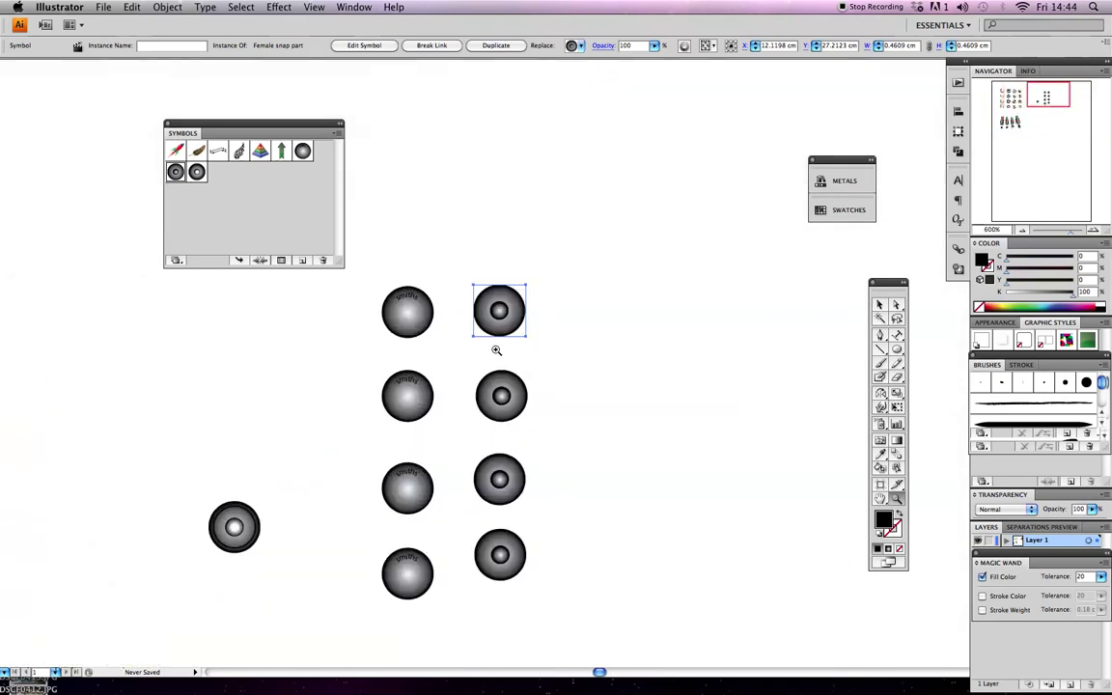
click(493, 354)
click(504, 342)
click(508, 345)
click(878, 305)
double_click(484, 295)
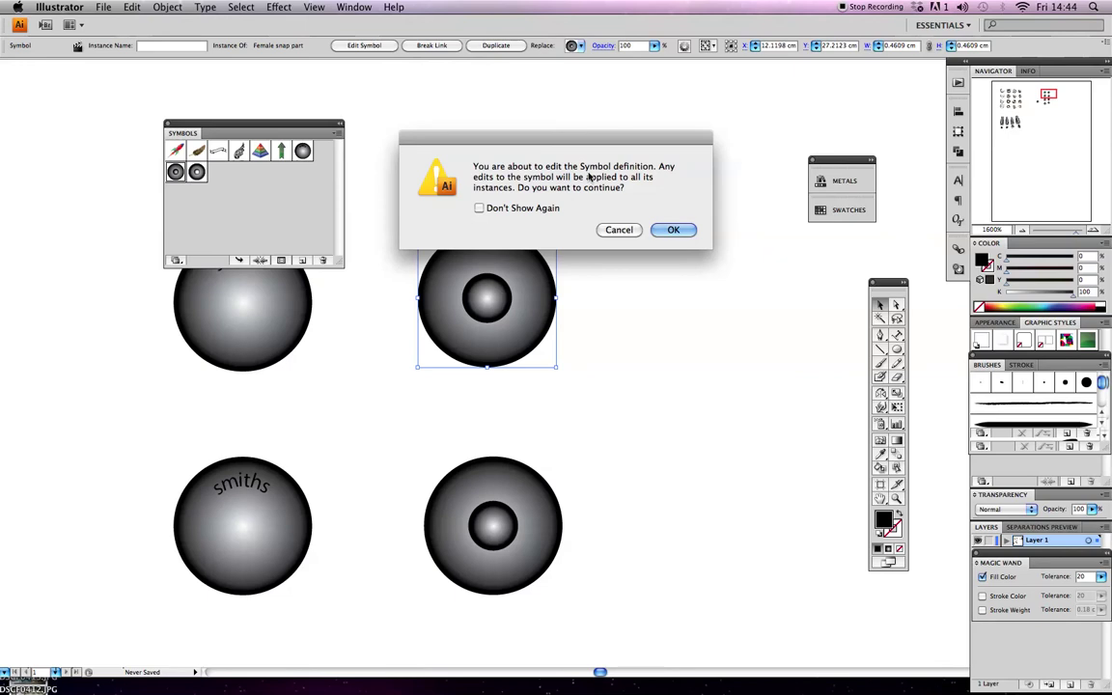
click(674, 230)
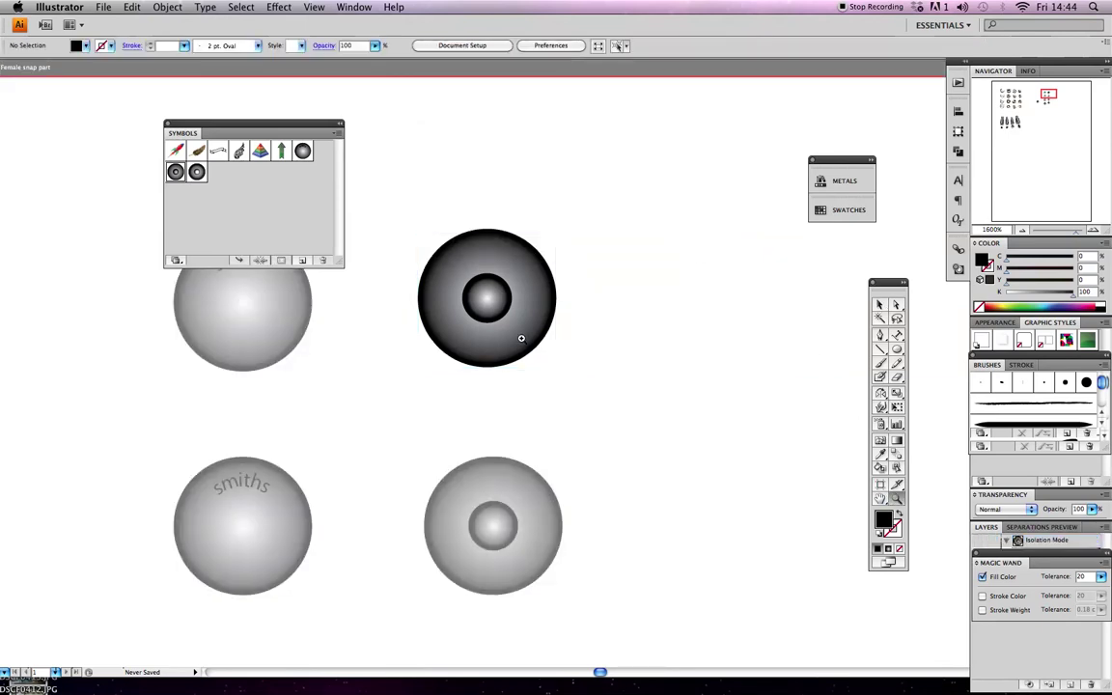
Draw a small black five-pointed star about 0.05 cm wide above the female snap's inner circle and shift it slightly up and left
key(super+equal)
drag(897, 354, 923, 405)
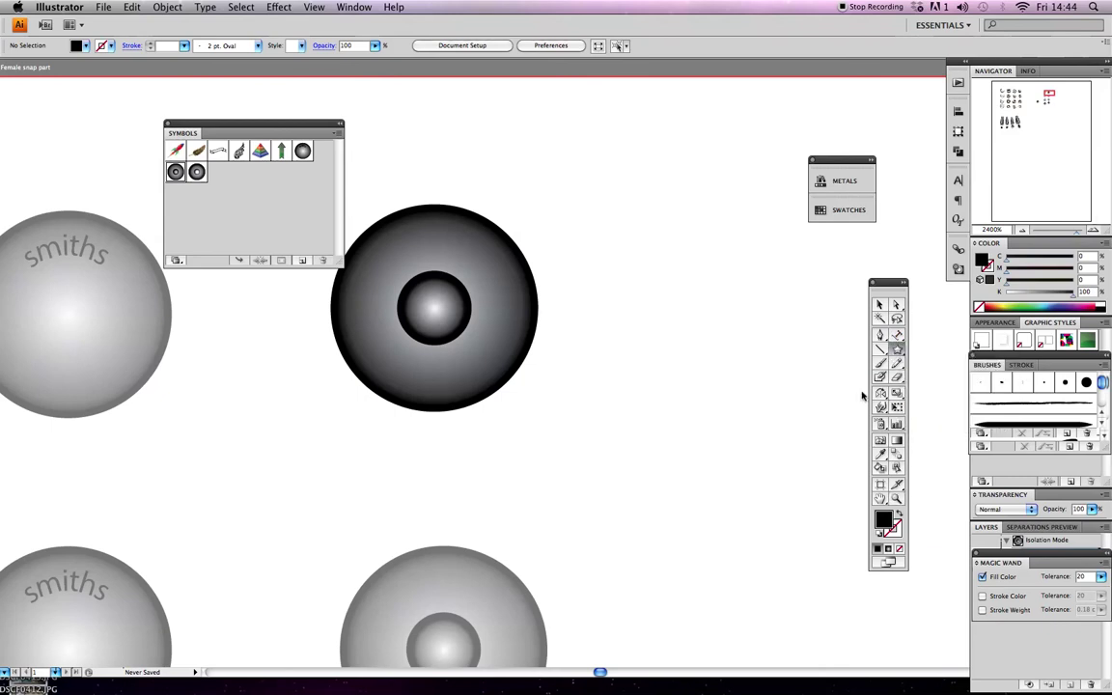
drag(897, 353, 939, 407)
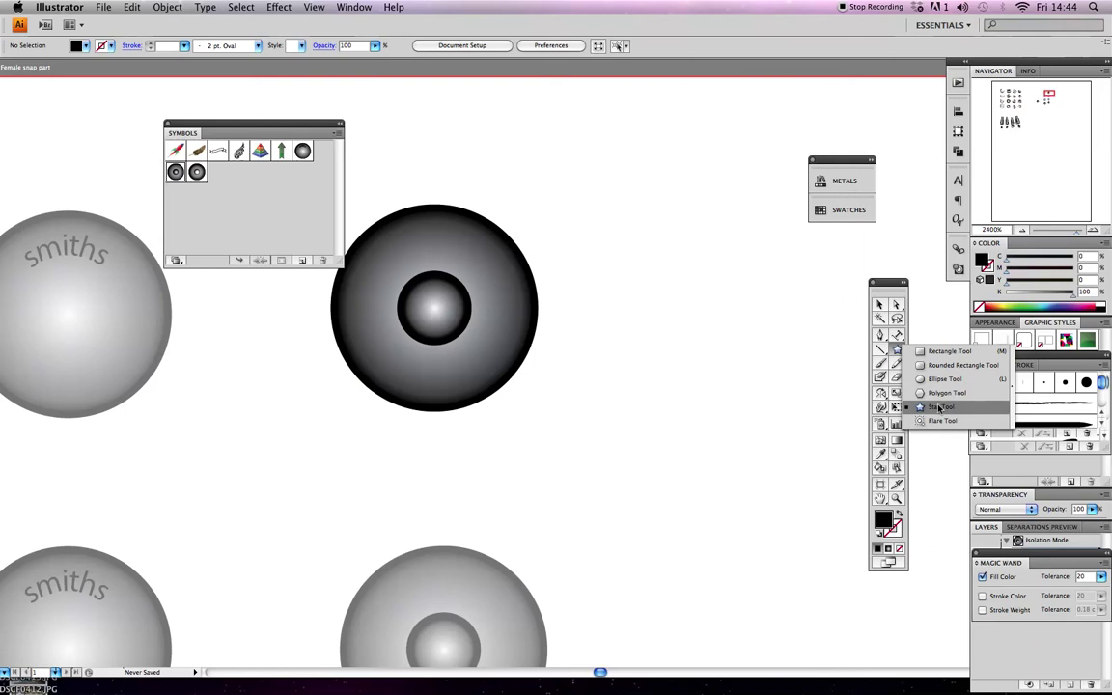
drag(939, 406, 939, 406)
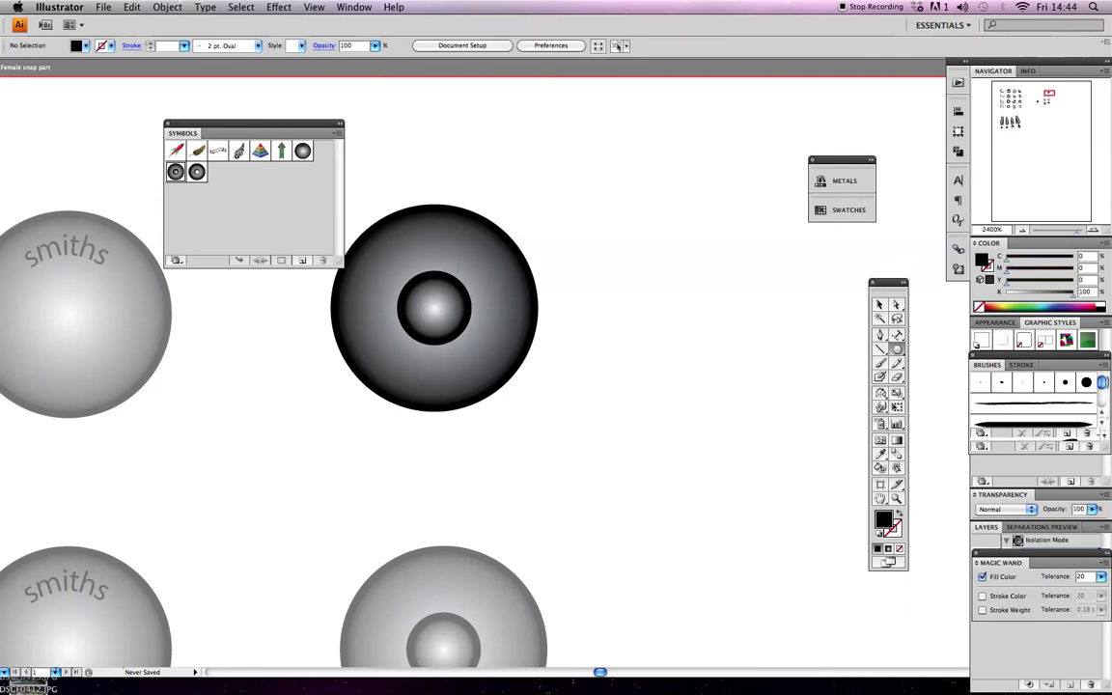
drag(896, 350, 941, 406)
drag(434, 249, 435, 250)
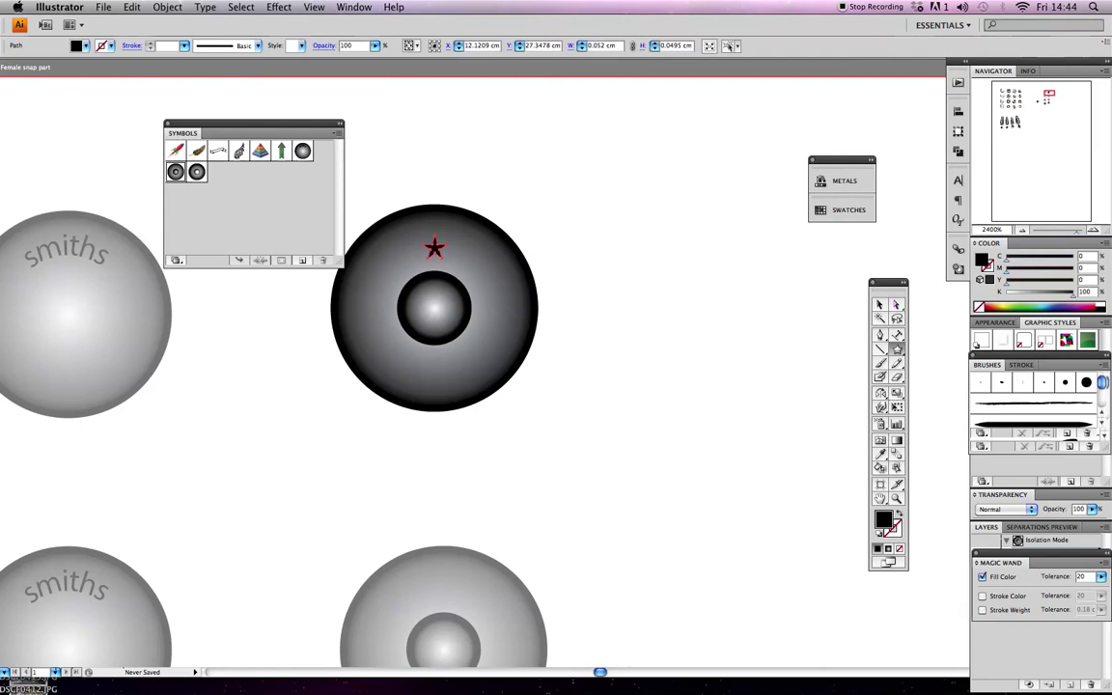
click(877, 304)
drag(435, 248, 428, 243)
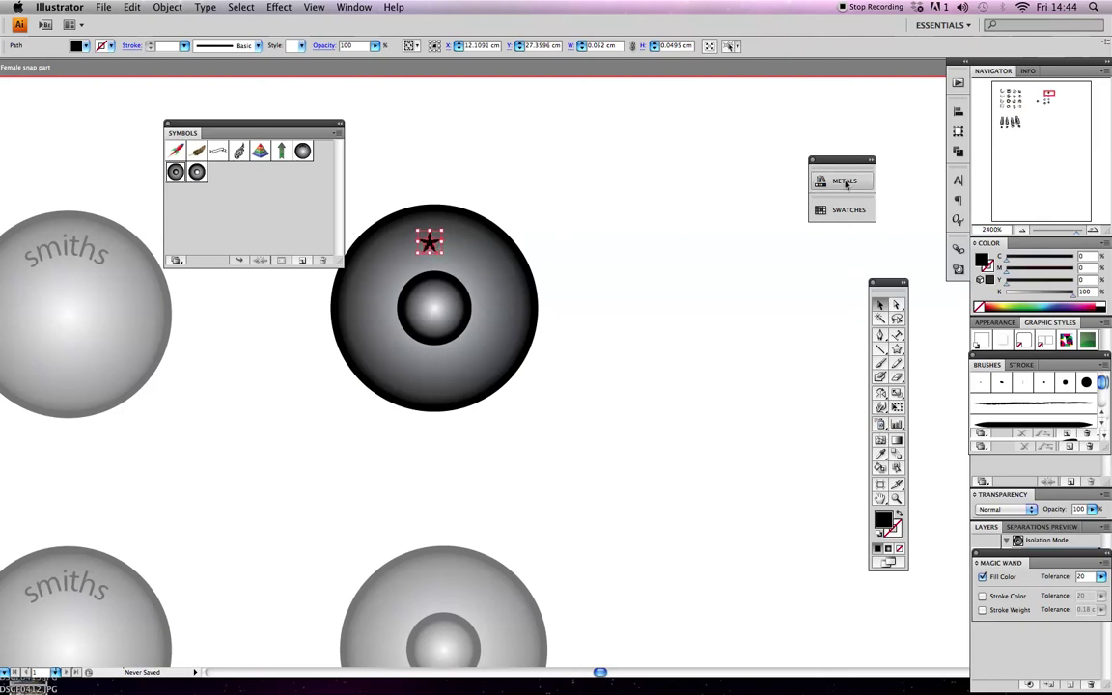
Fill the star with the grey linear gradient swatch and give it a black 0.1 pt stroke
click(842, 209)
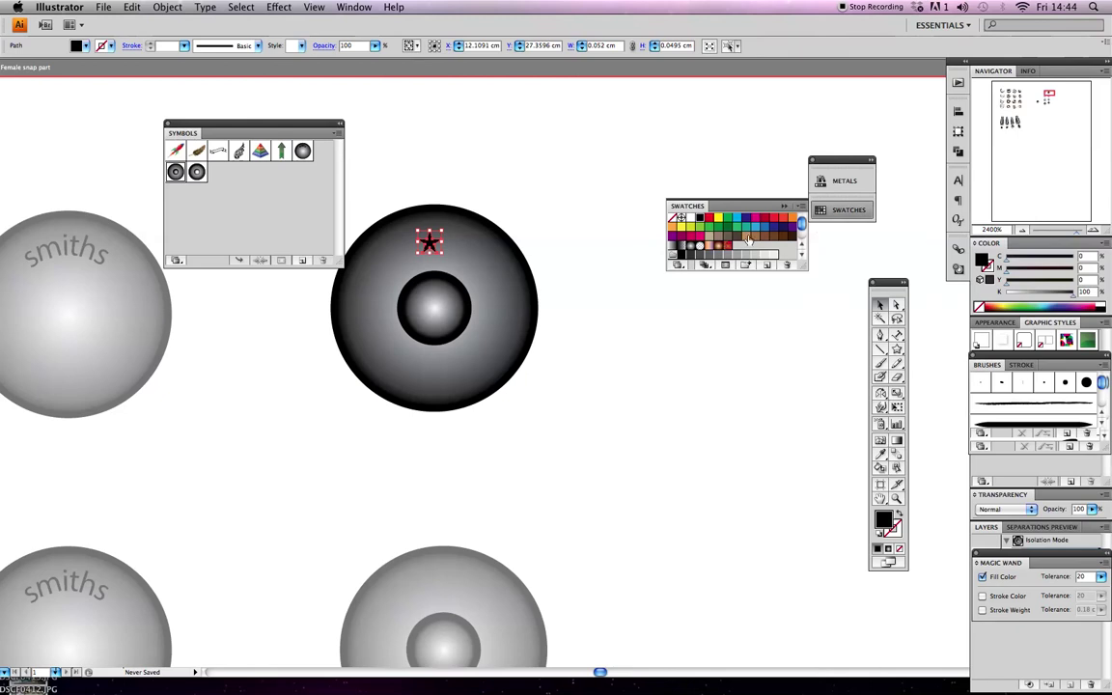
click(672, 247)
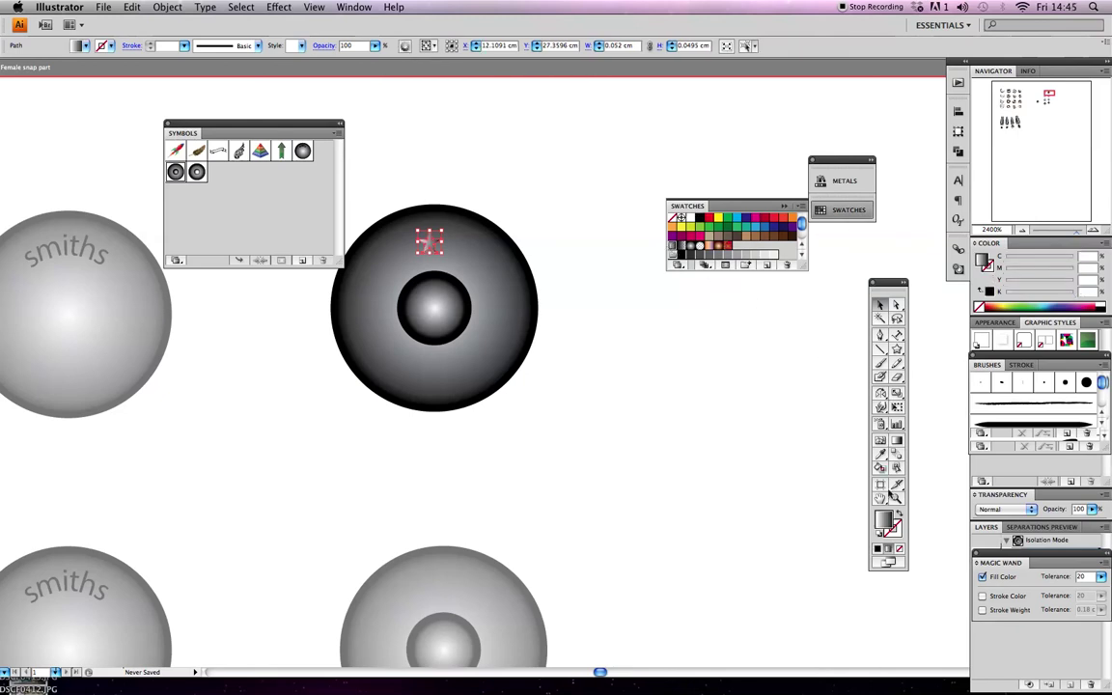
double_click(894, 523)
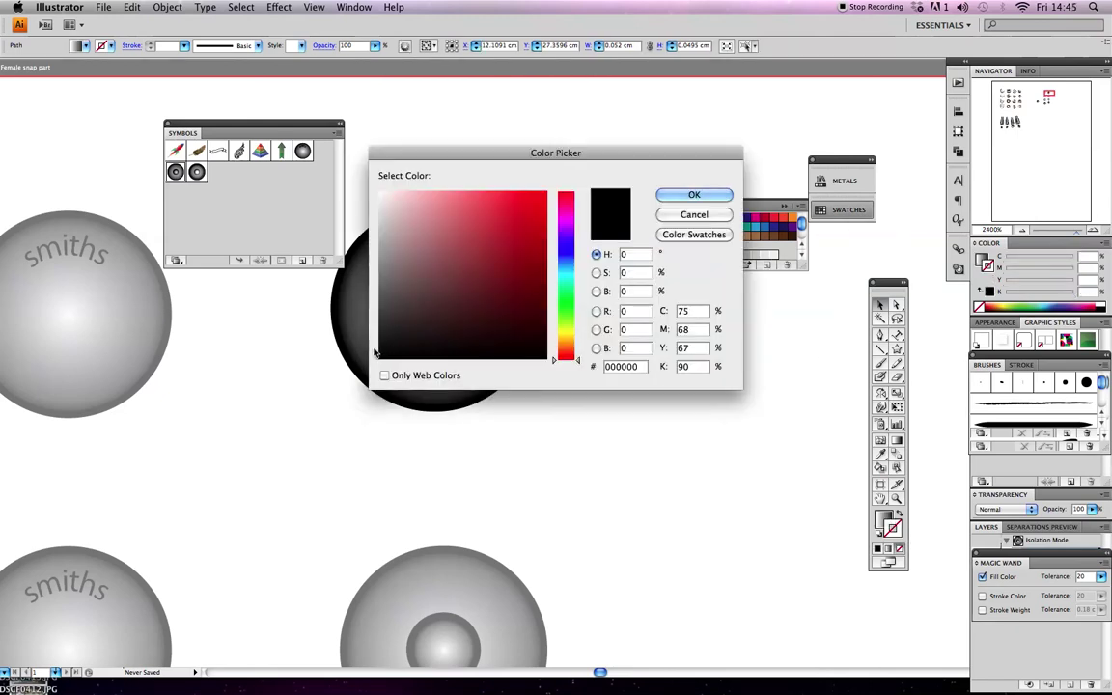
click(694, 194)
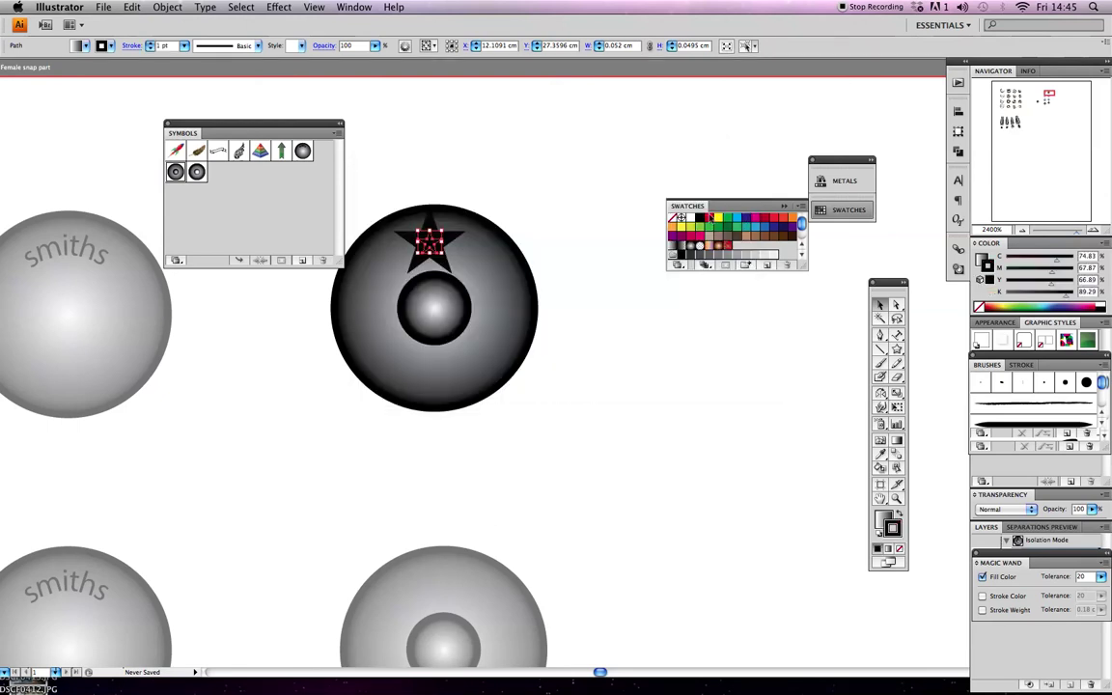
click(184, 45)
click(190, 13)
text(0.1)
key(Return)
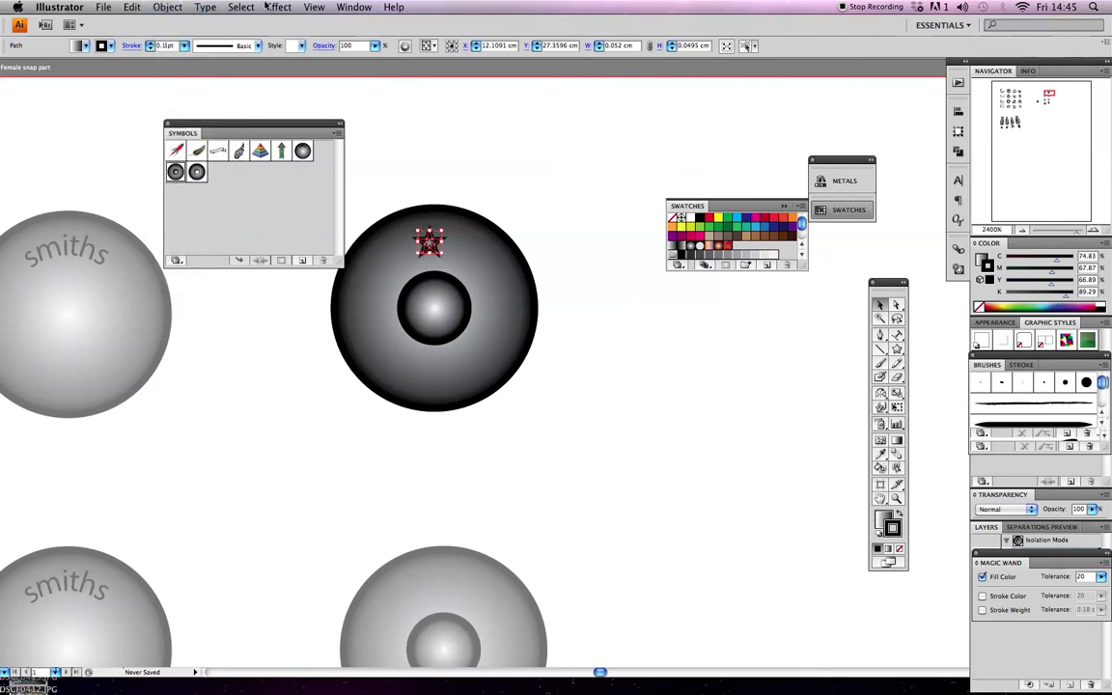
click(569, 320)
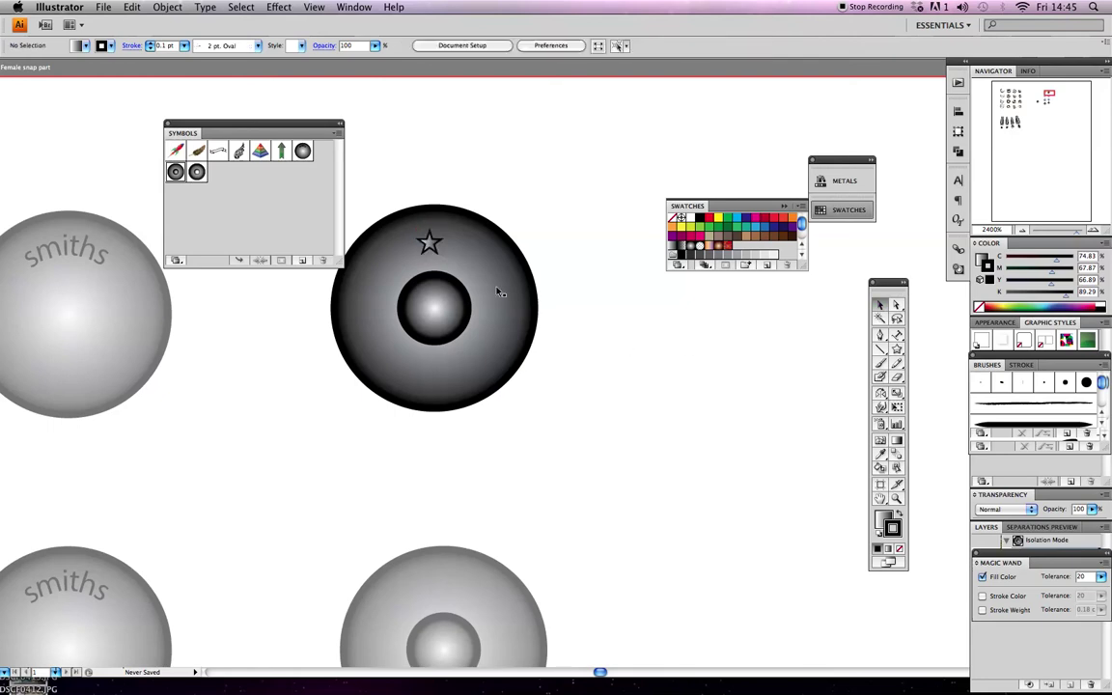
Nudge the star slightly right and up, and place copies of it to the right of, below and left of the inner circle
click(432, 245)
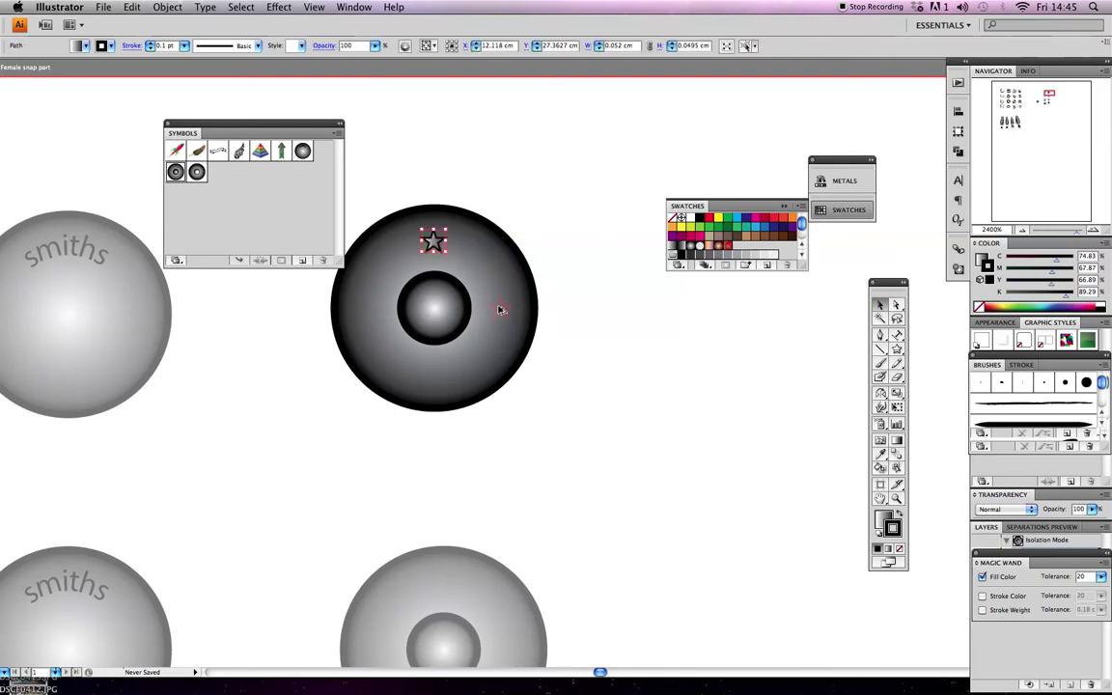
drag(500, 310, 500, 310)
drag(433, 381, 432, 377)
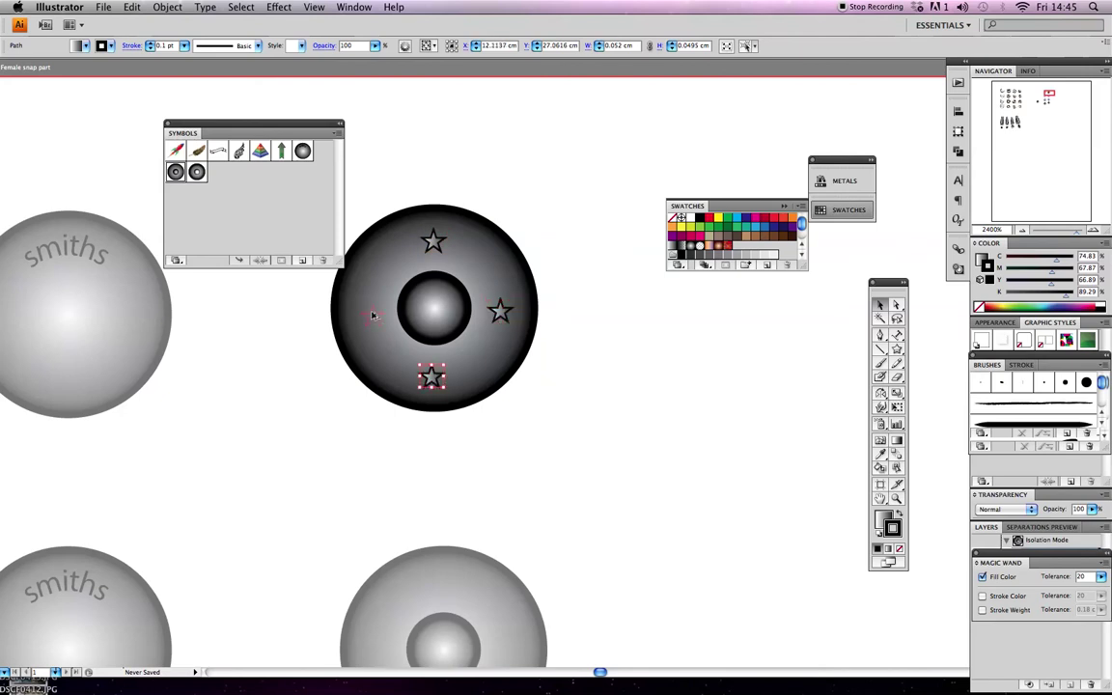
drag(368, 310, 368, 309)
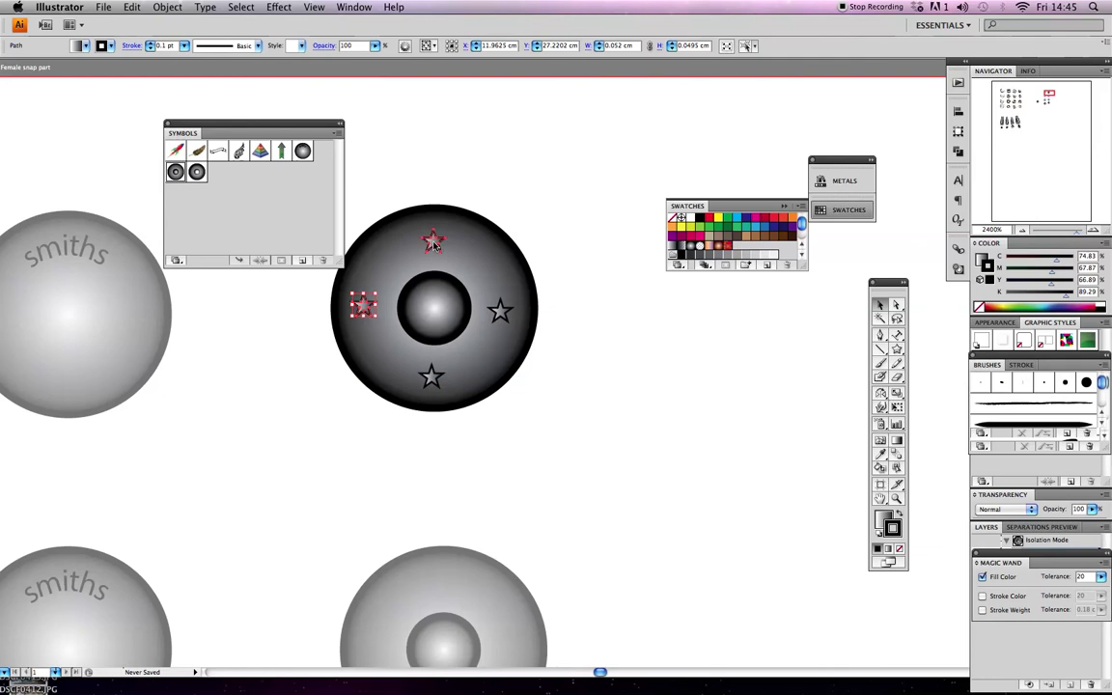
Align the horizontal centres of the upper and lower stars so they share one vertical axis
shift+click(439, 248)
click(433, 370)
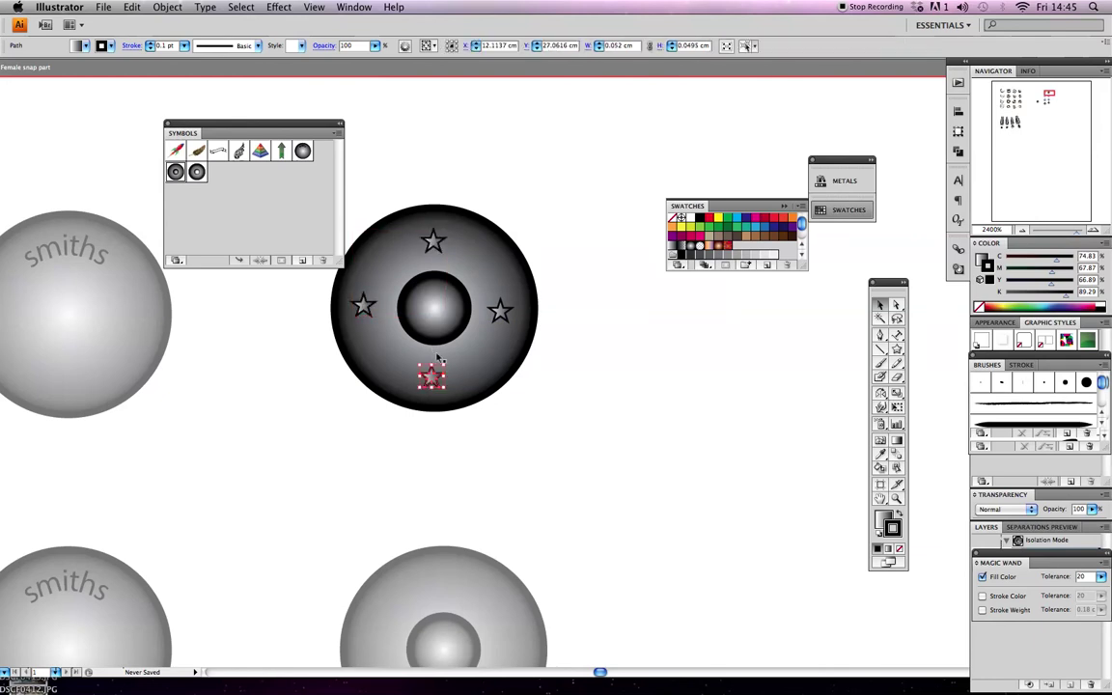
shift+click(436, 243)
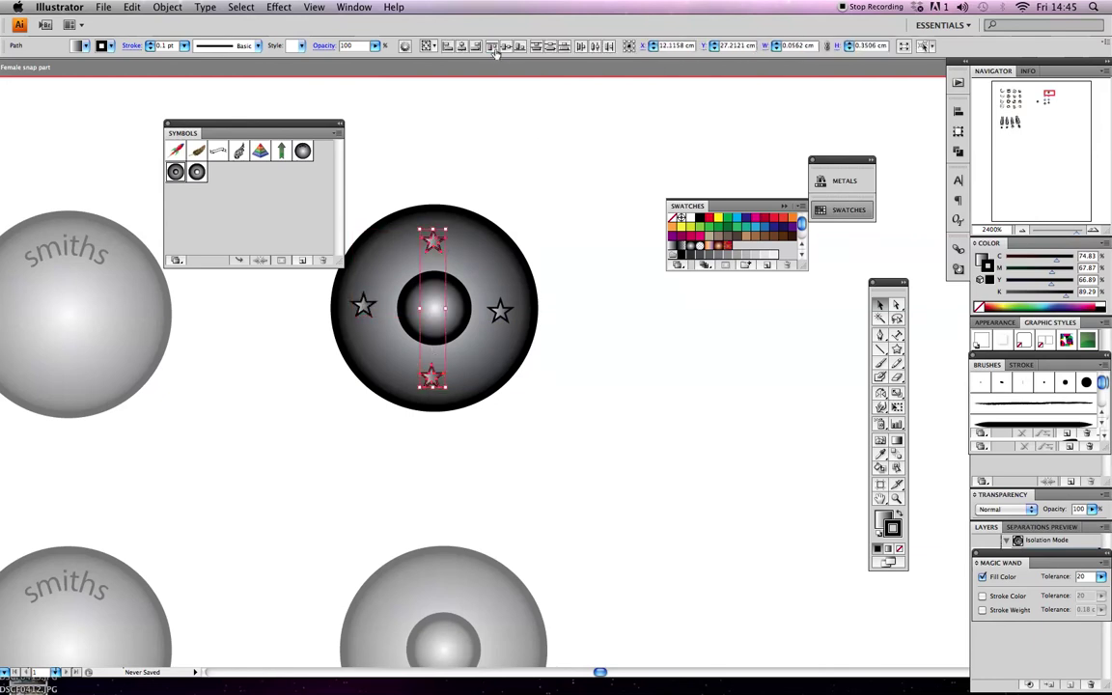
click(502, 292)
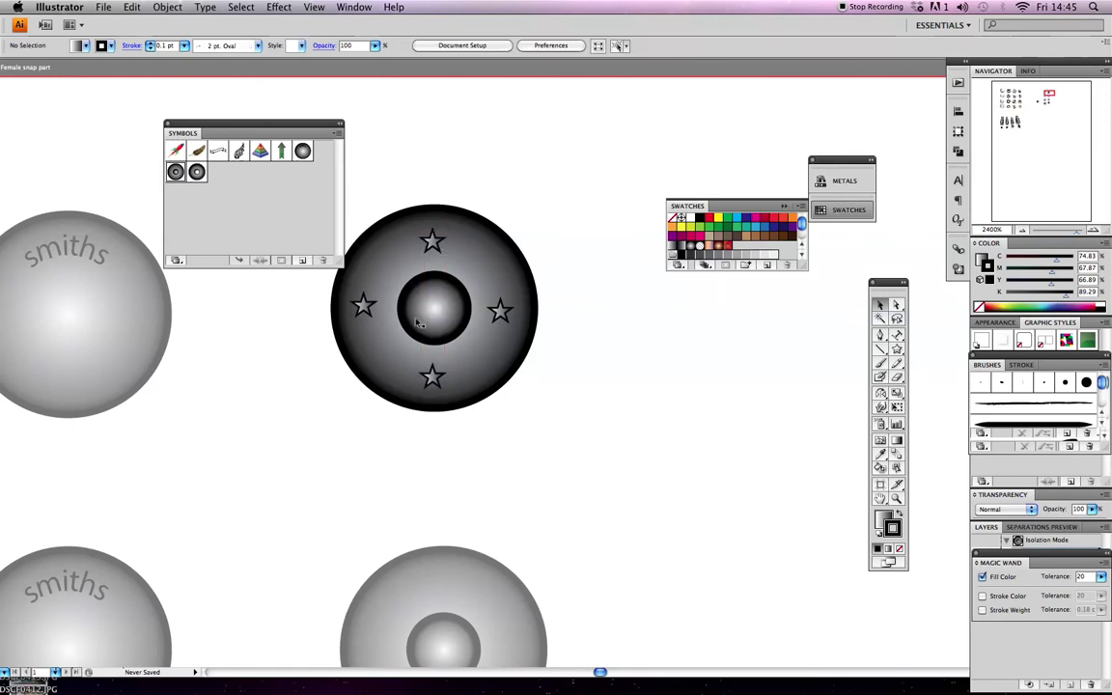
Align the vertical centres of the two side stars so they sit on one horizontal line
click(363, 305)
shift+click(500, 310)
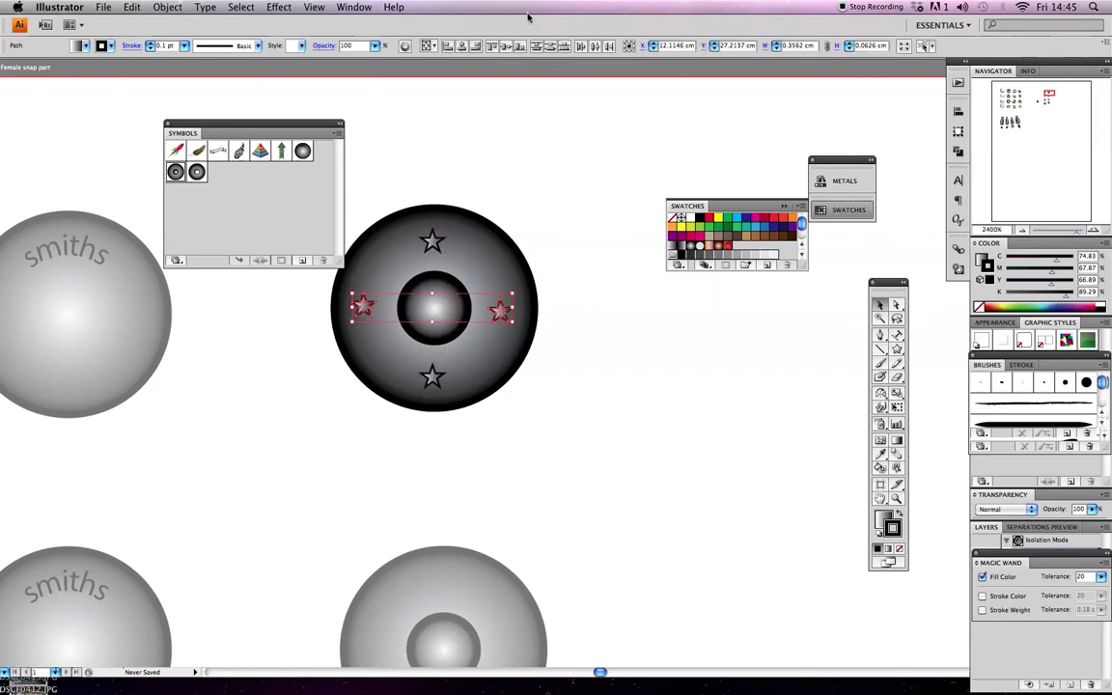
click(506, 47)
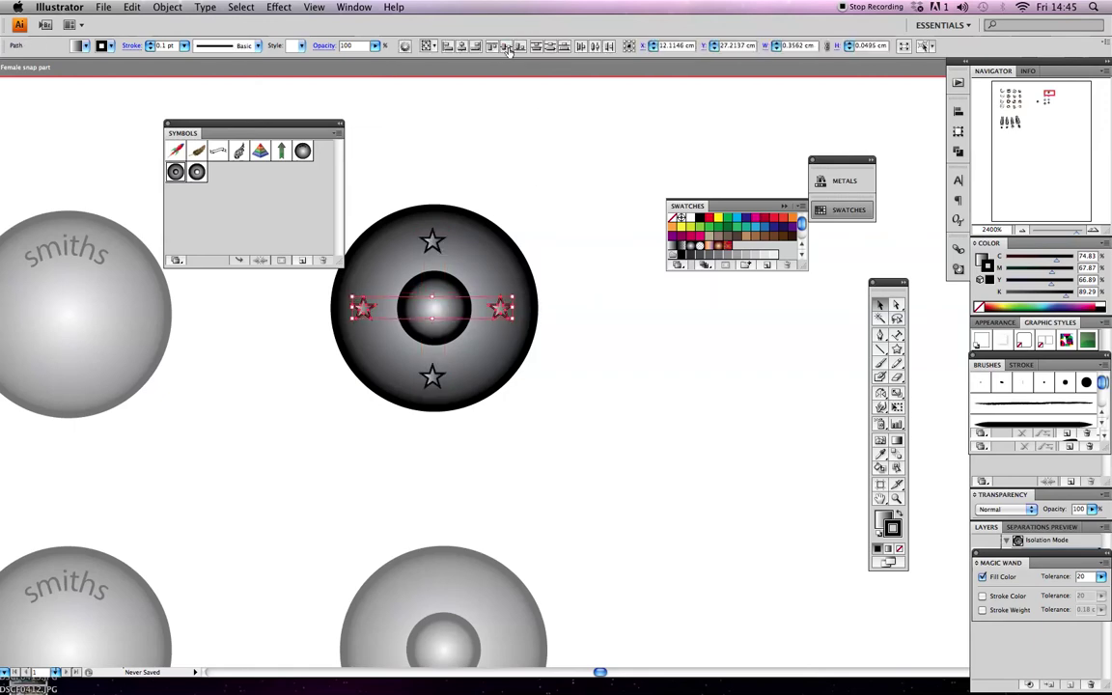
click(604, 329)
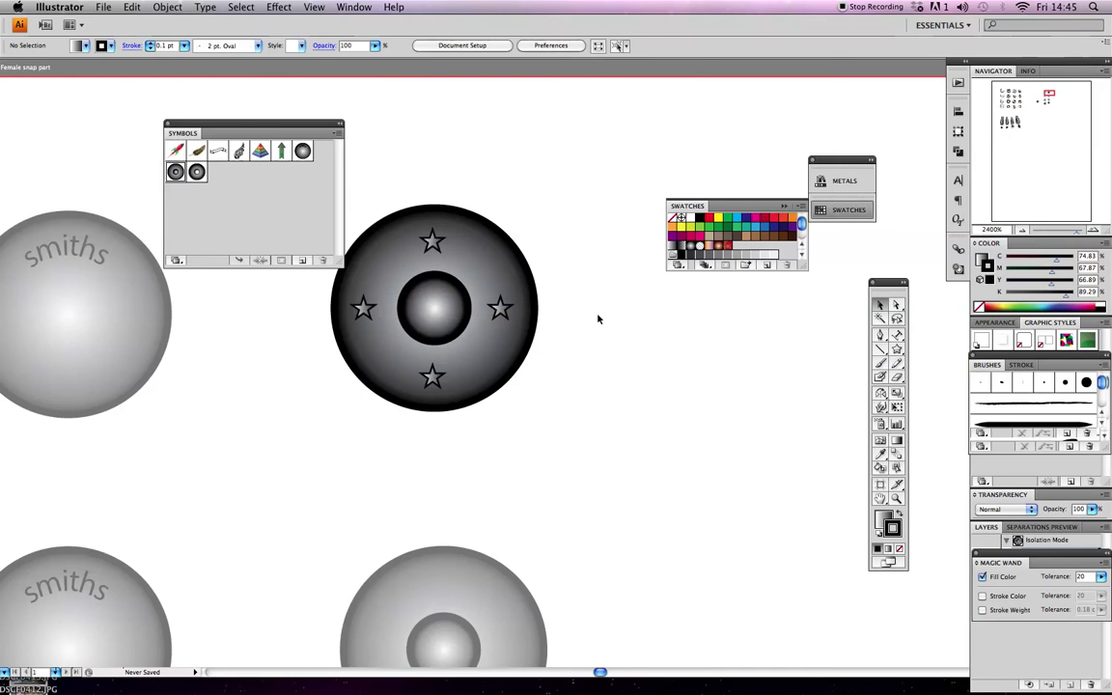
Finish editing the Female snap part definition and view all four of its instances beside the snap caps
drag(260, 125, 217, 111)
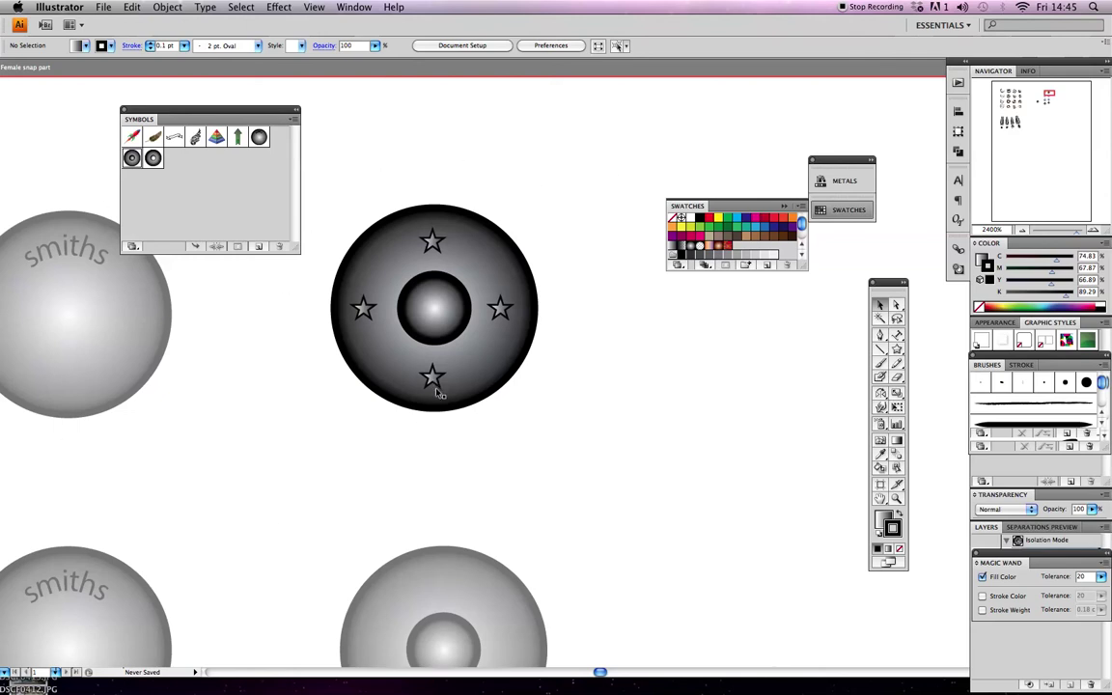
double_click(600, 143)
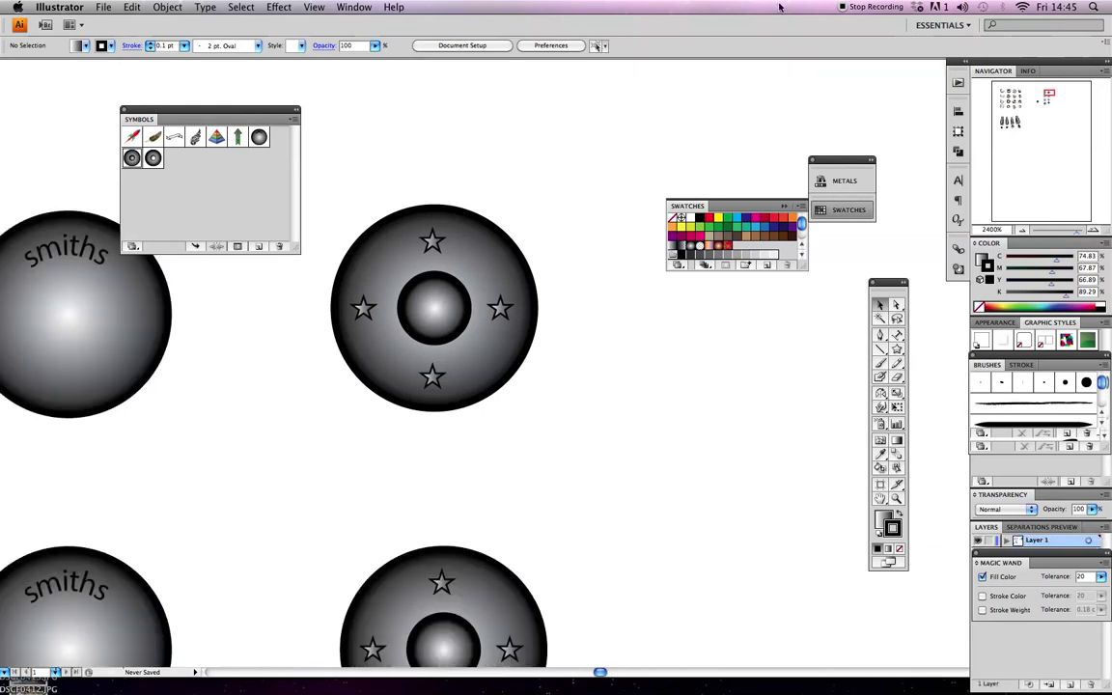
key(super+minus)
key(super+minus)
key(super+minus)
drag(575, 440, 589, 305)
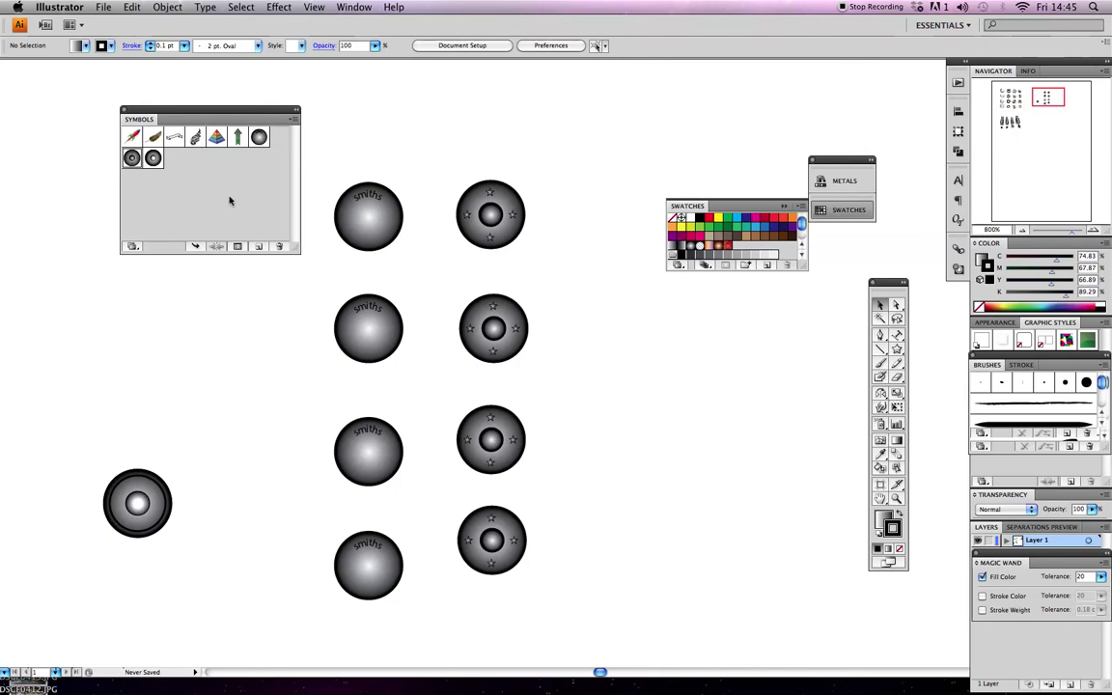
Create a new blank document with the default settings and compare its available symbols with those of the snap fastener document
click(103, 7)
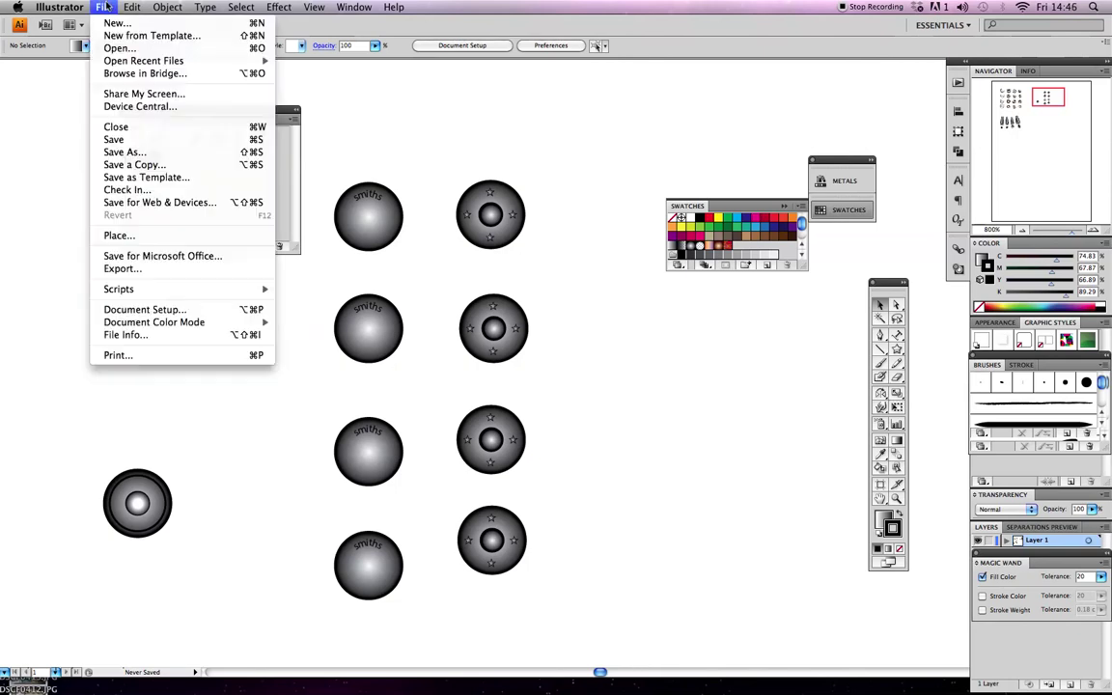
click(116, 22)
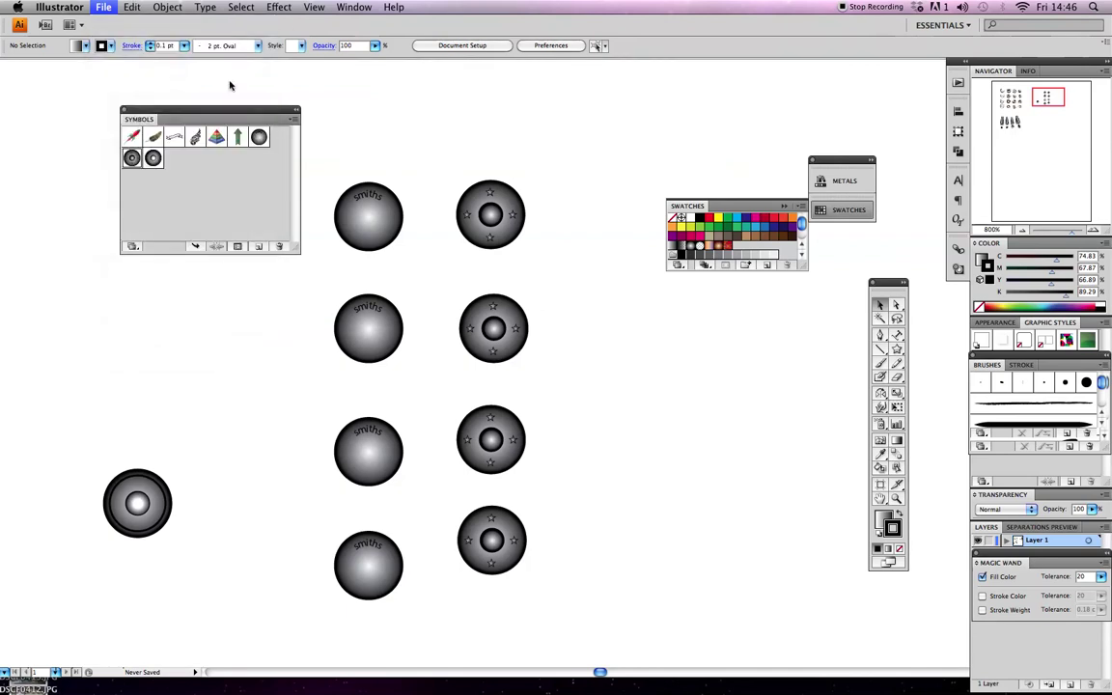
key(Return)
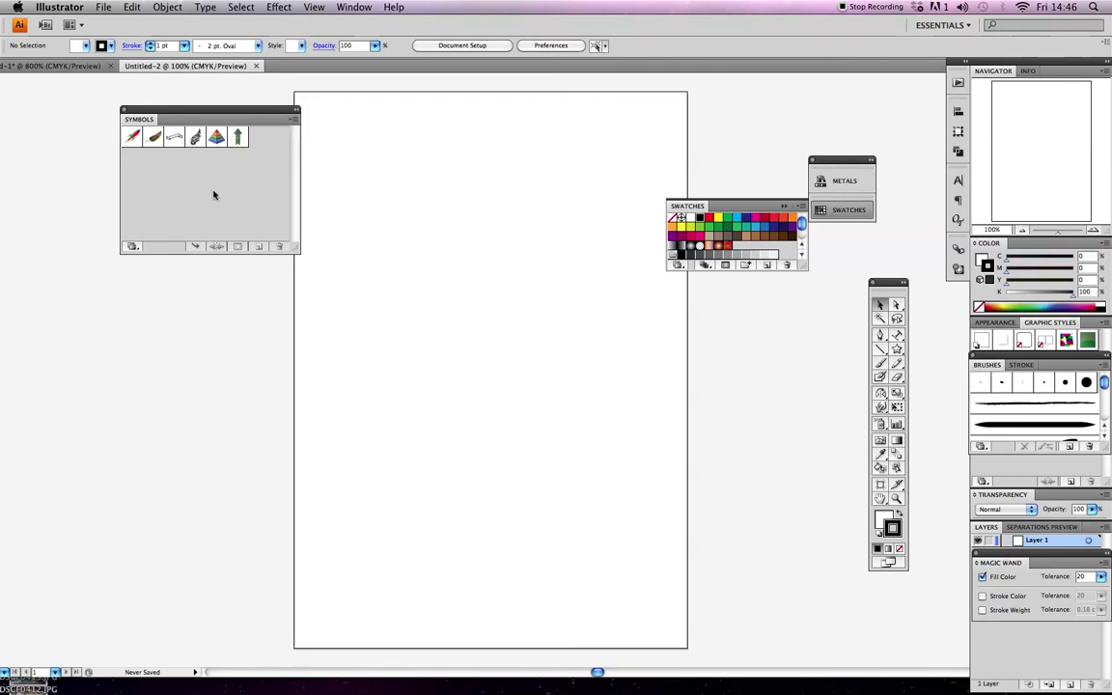
click(90, 69)
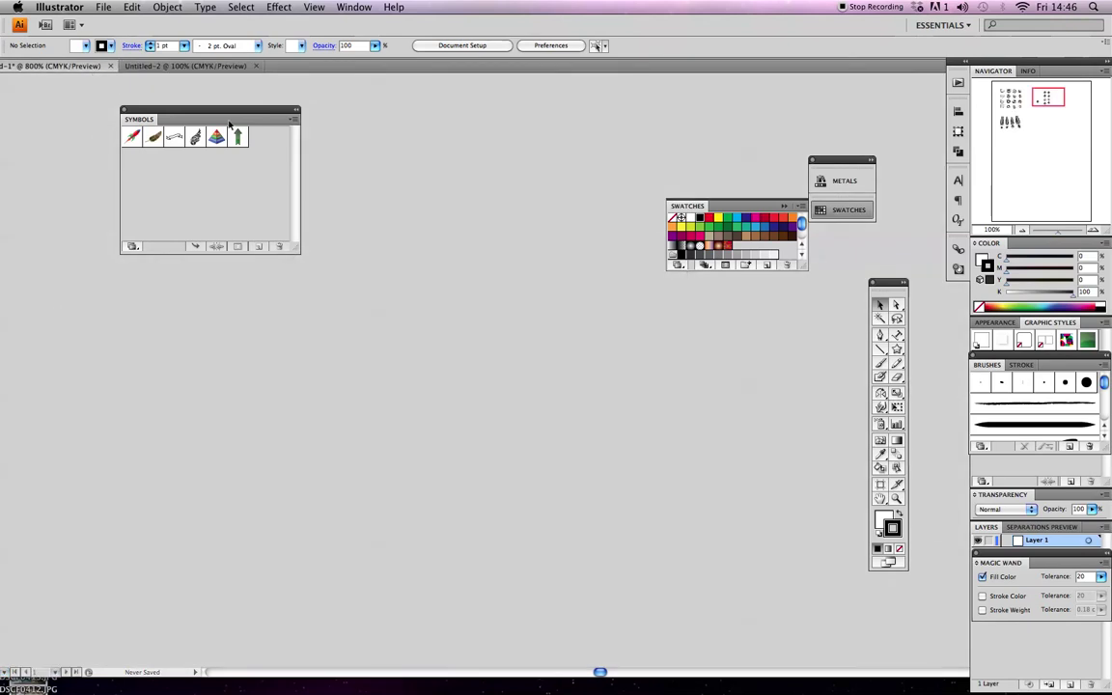
click(177, 68)
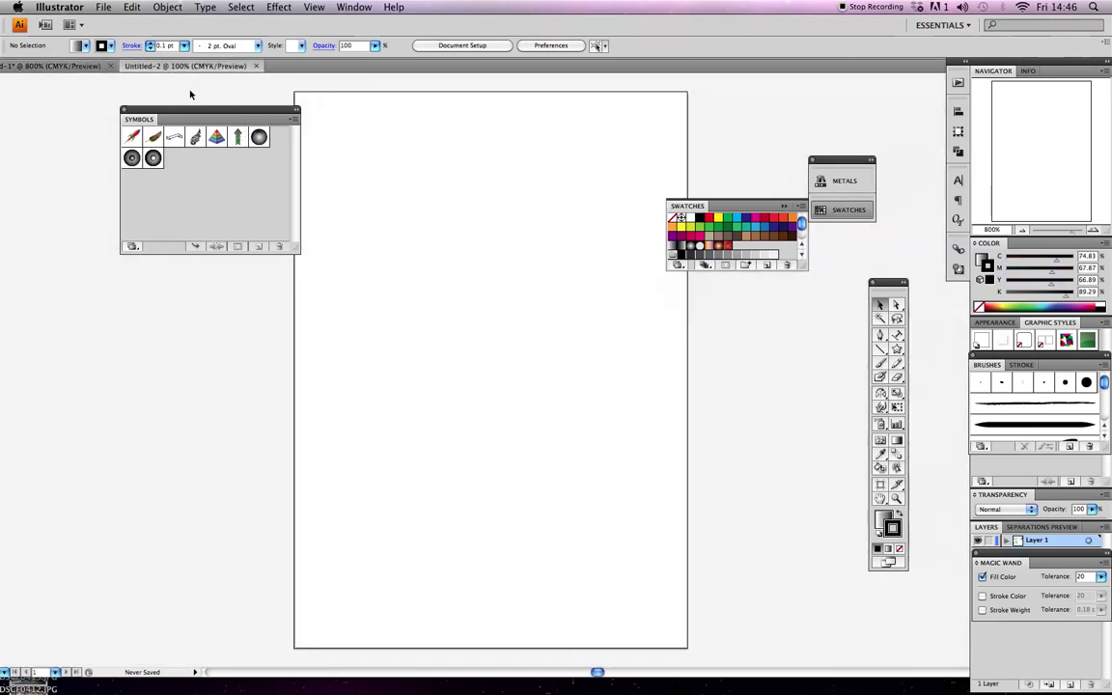
Load the symbol library Metal trims library.ai from the Desktop and place it beside the document's own symbols
click(293, 119)
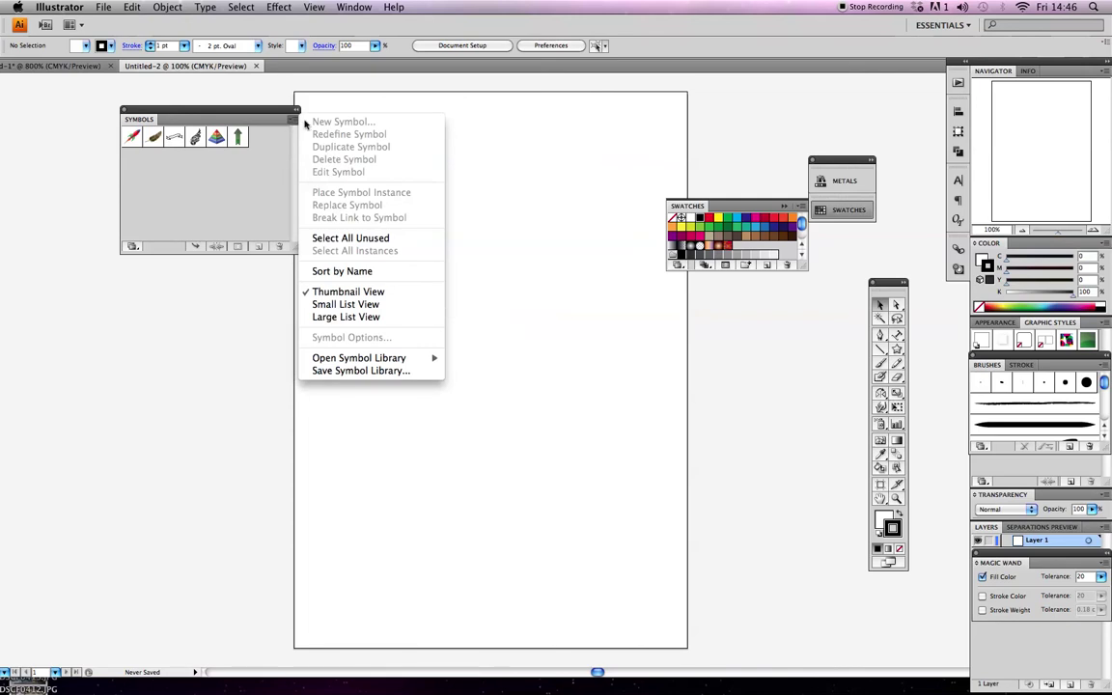
mouse_move(388, 364)
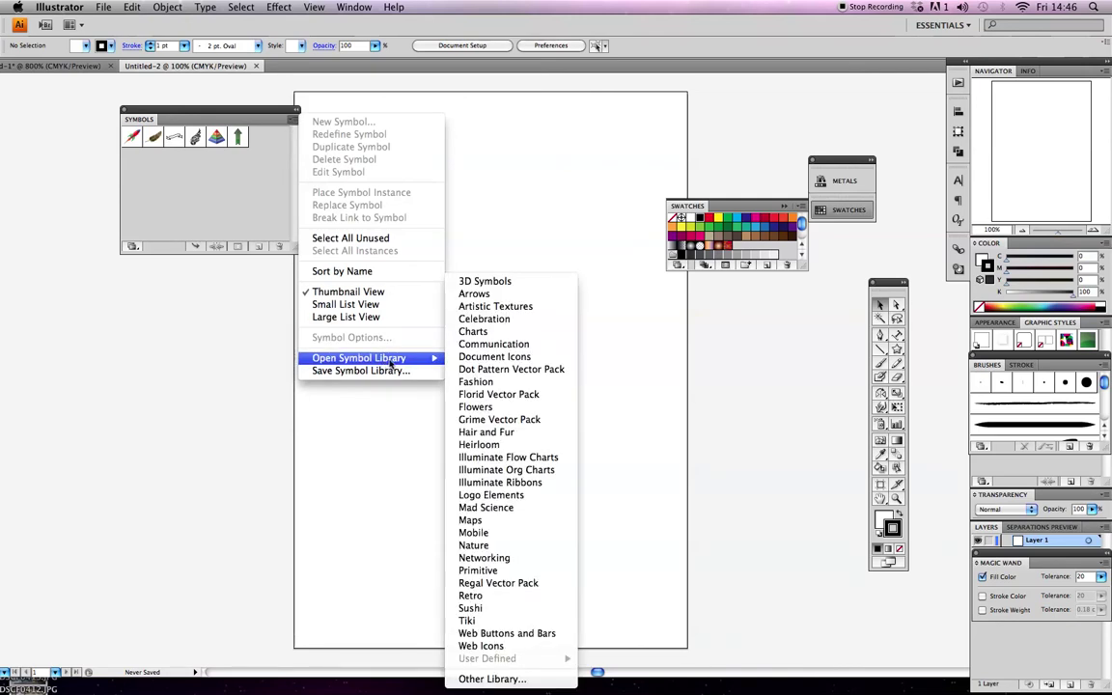
click(494, 679)
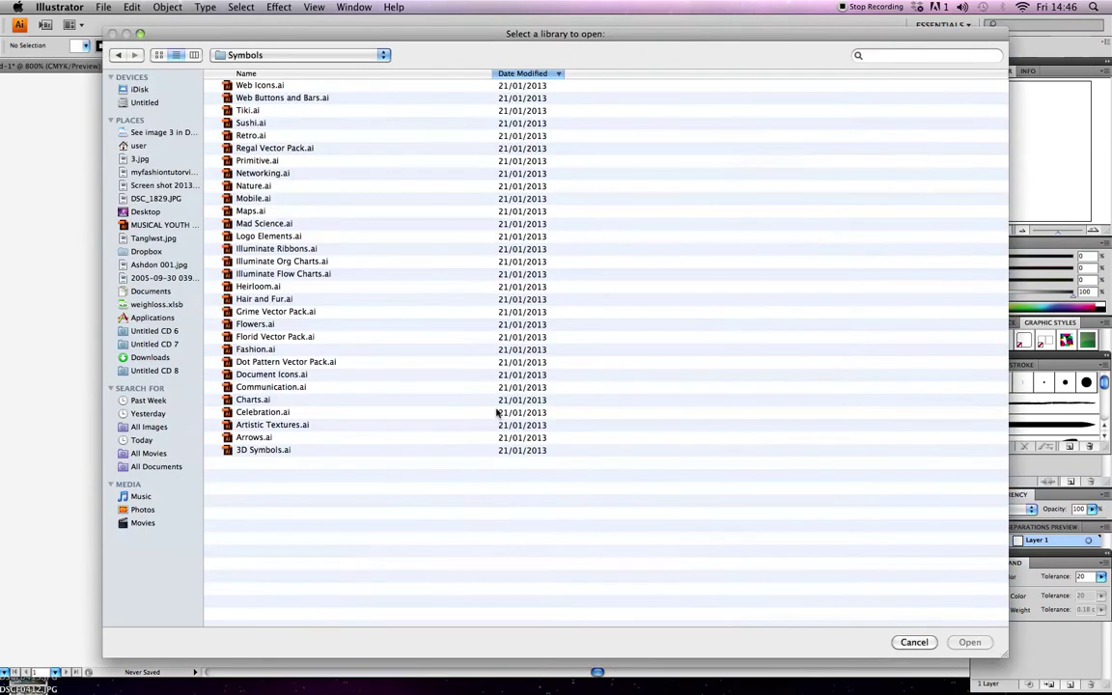
click(147, 241)
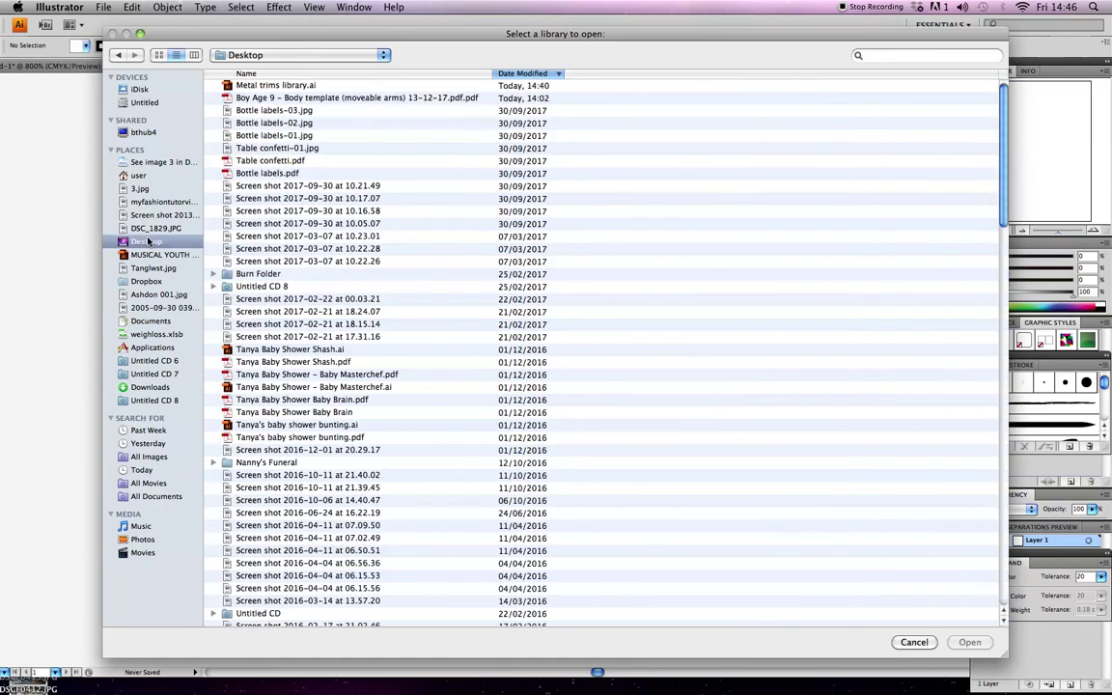
click(256, 85)
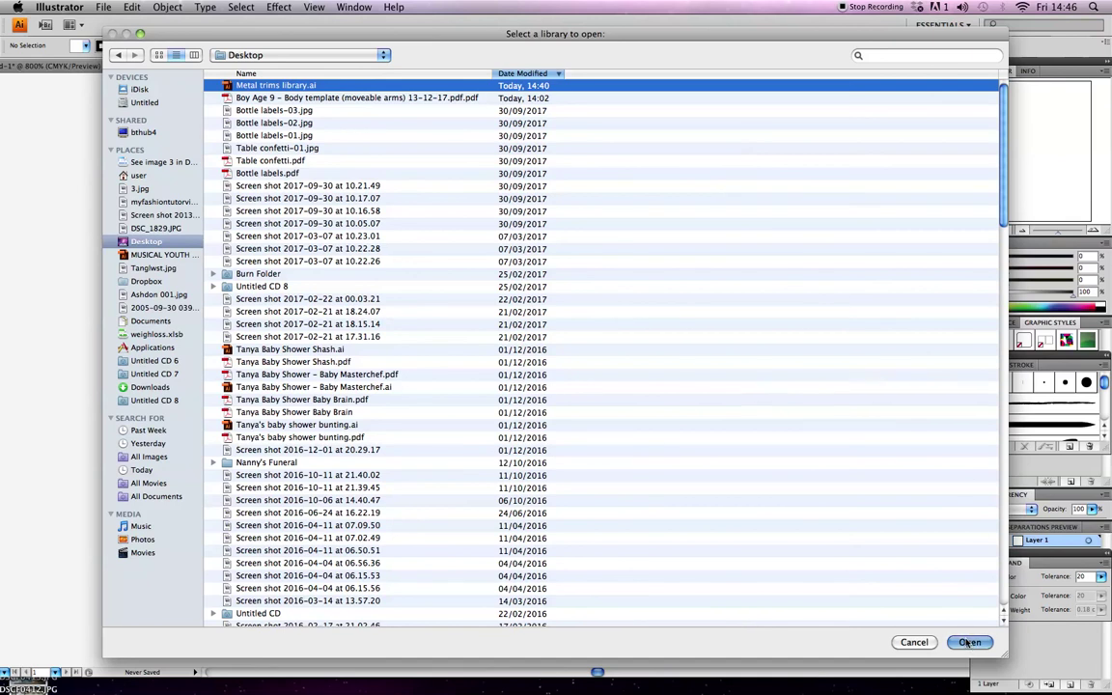
click(967, 643)
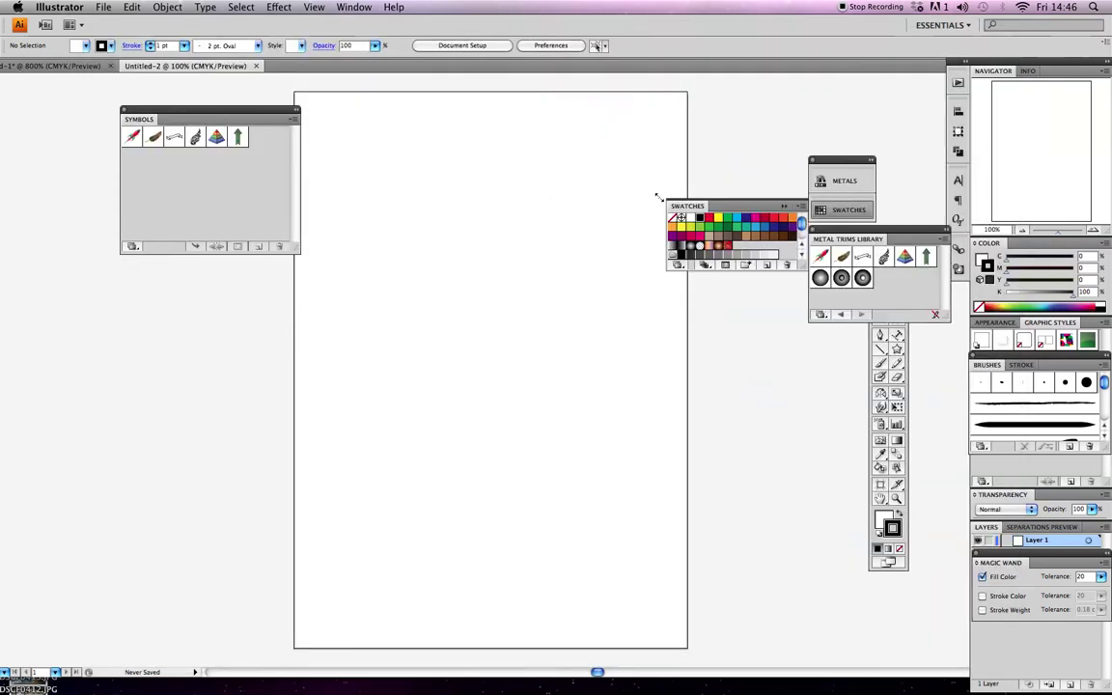
drag(877, 232, 364, 112)
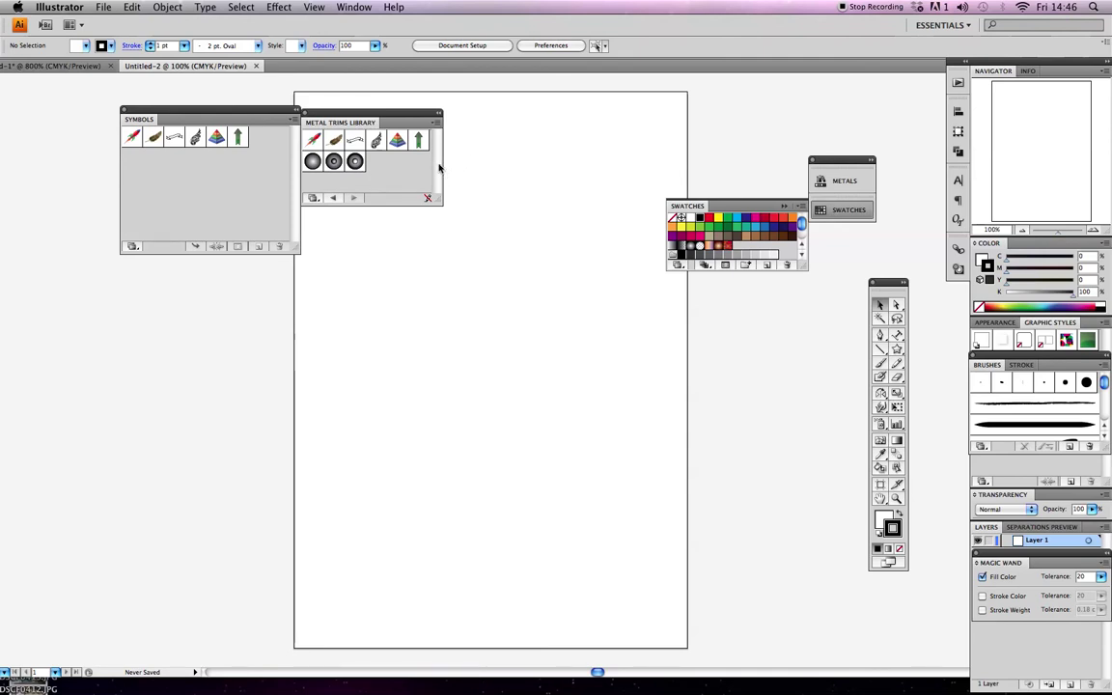
Find the Metal trims library among the available symbol libraries, and place it below the Symbols panel in the original snap fastener document
click(294, 120)
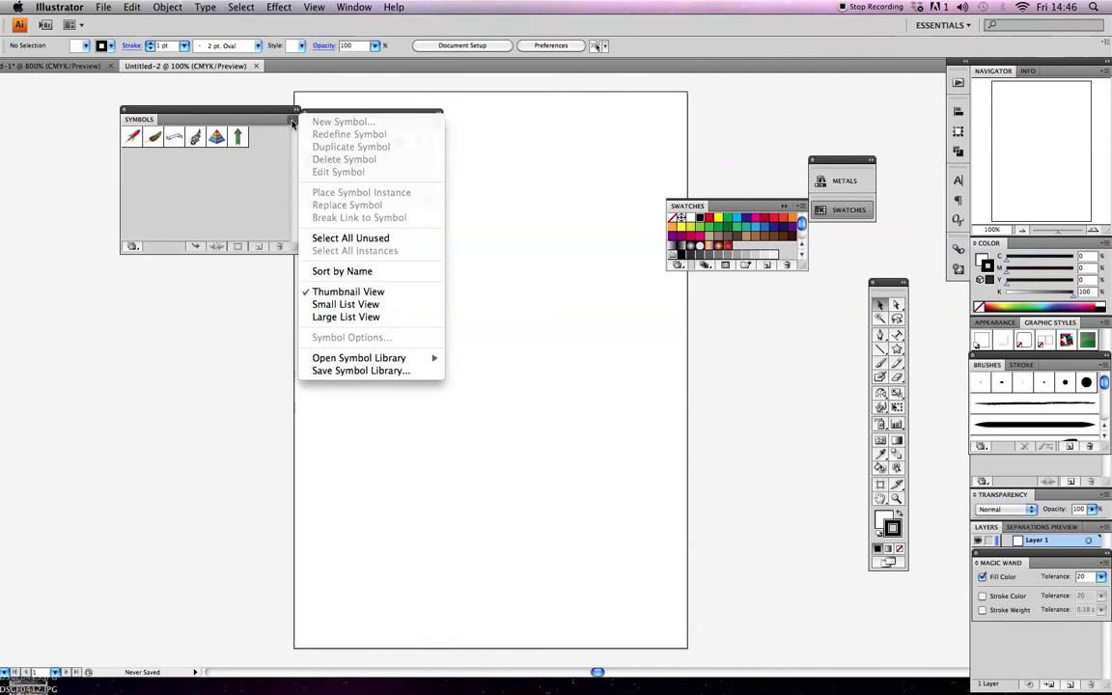
mouse_move(337, 358)
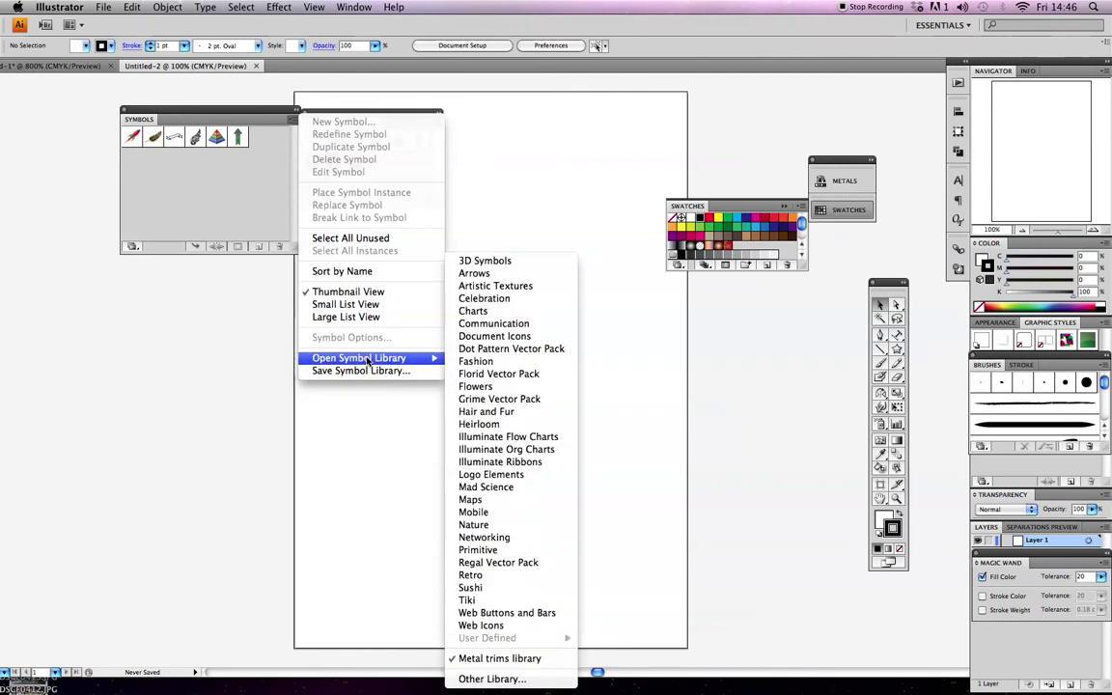
click(499, 657)
click(53, 66)
drag(376, 122, 155, 294)
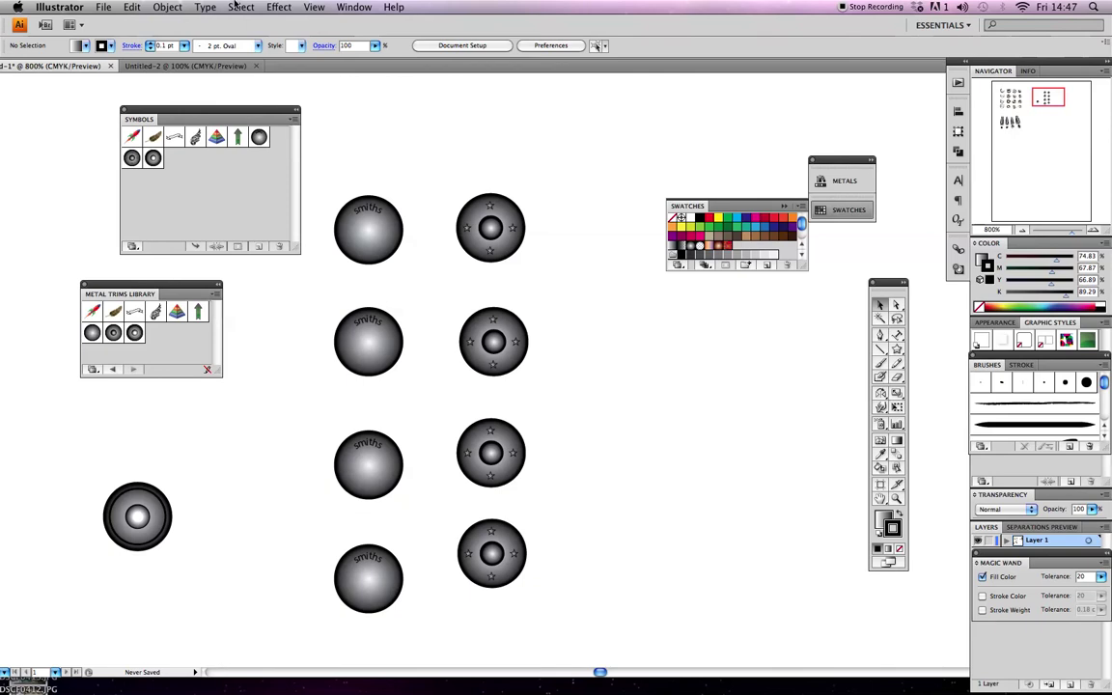
mouse_move(521, 680)
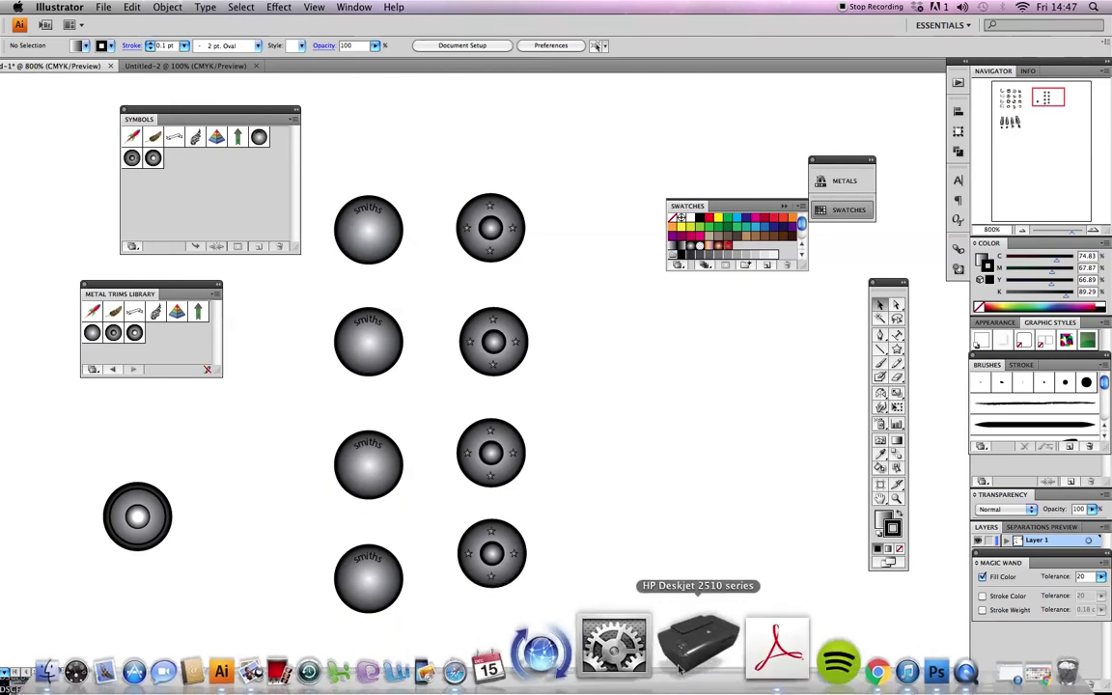
click(862, 658)
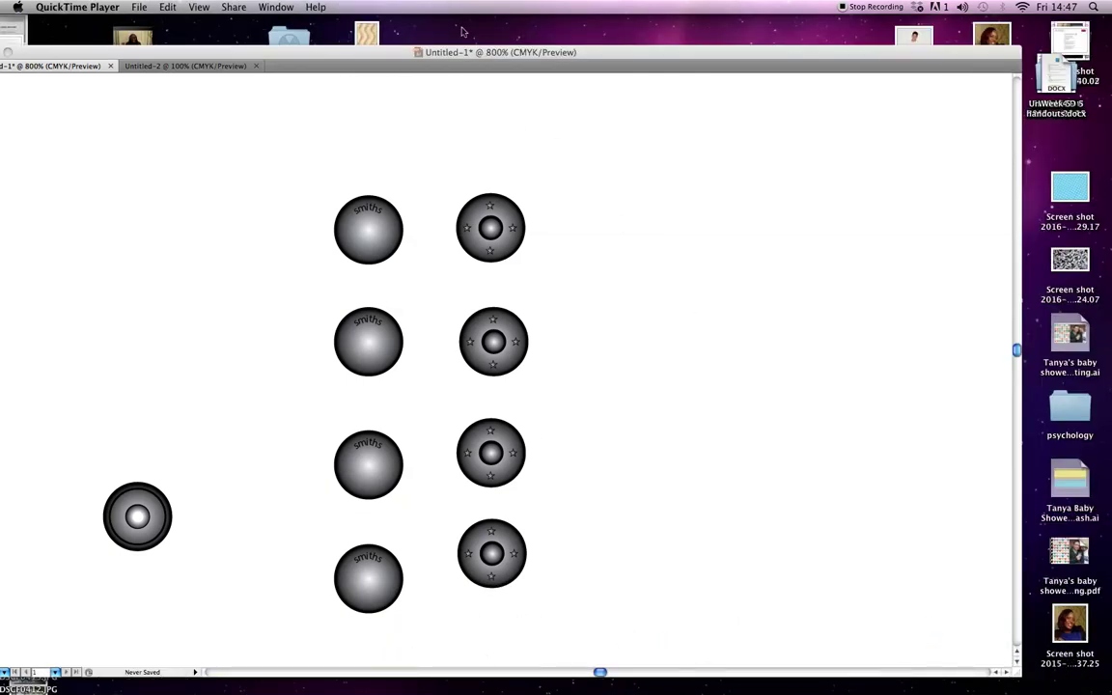